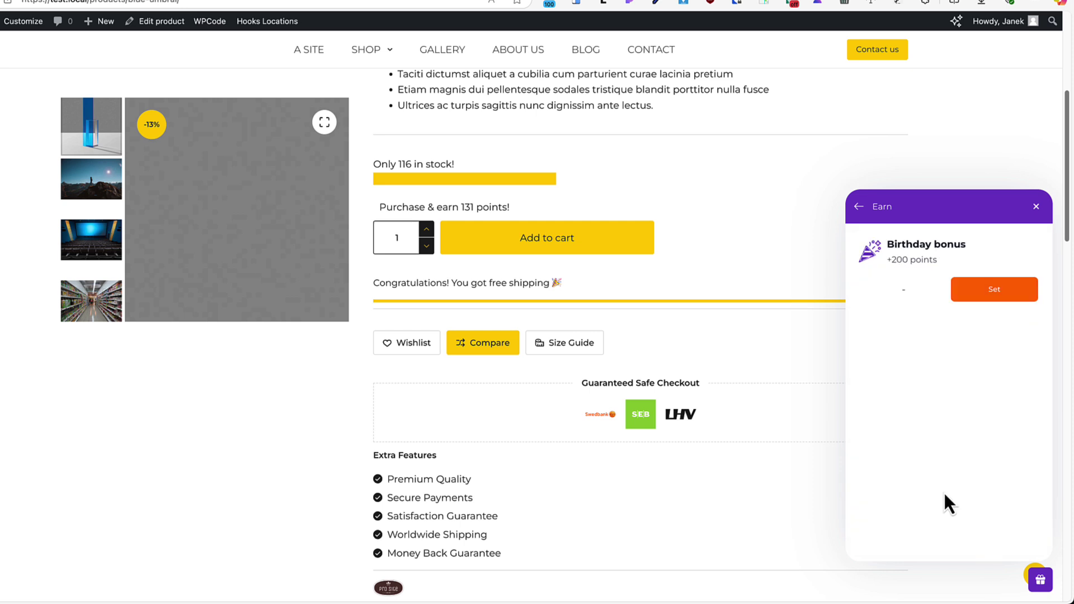
Look through the earning options, level progress, redeem options and own coupons in the rewards widget, and the available campaign types.
click(858, 207)
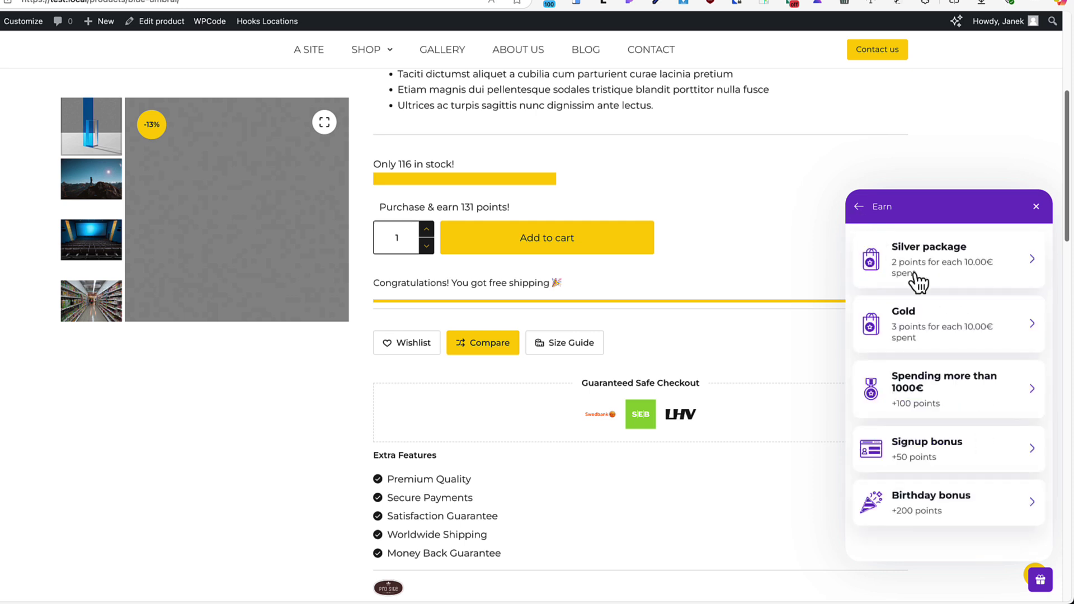
click(859, 206)
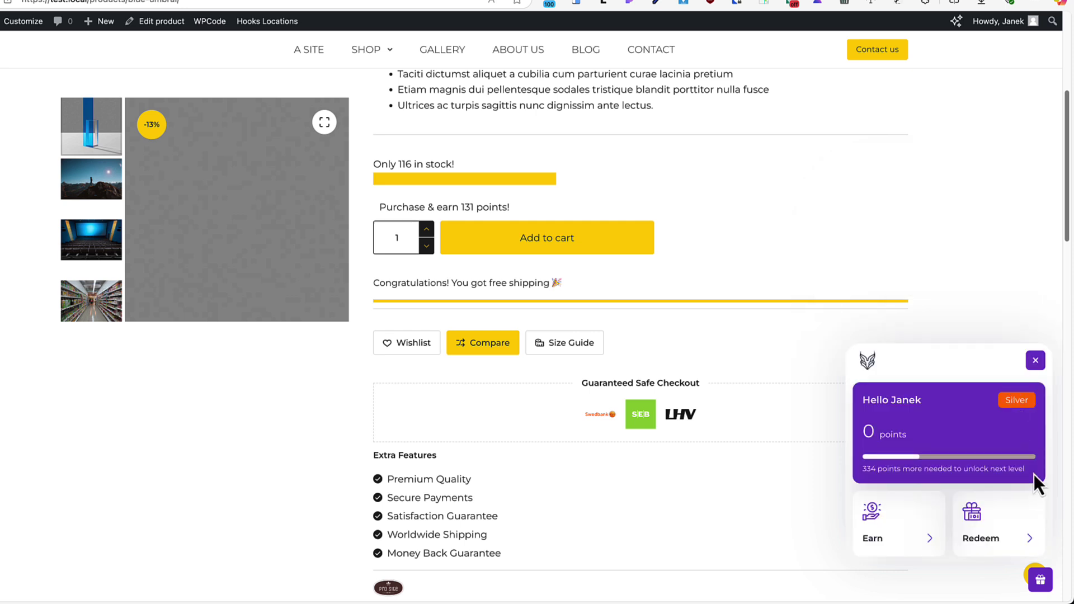
drag(1033, 474, 862, 474)
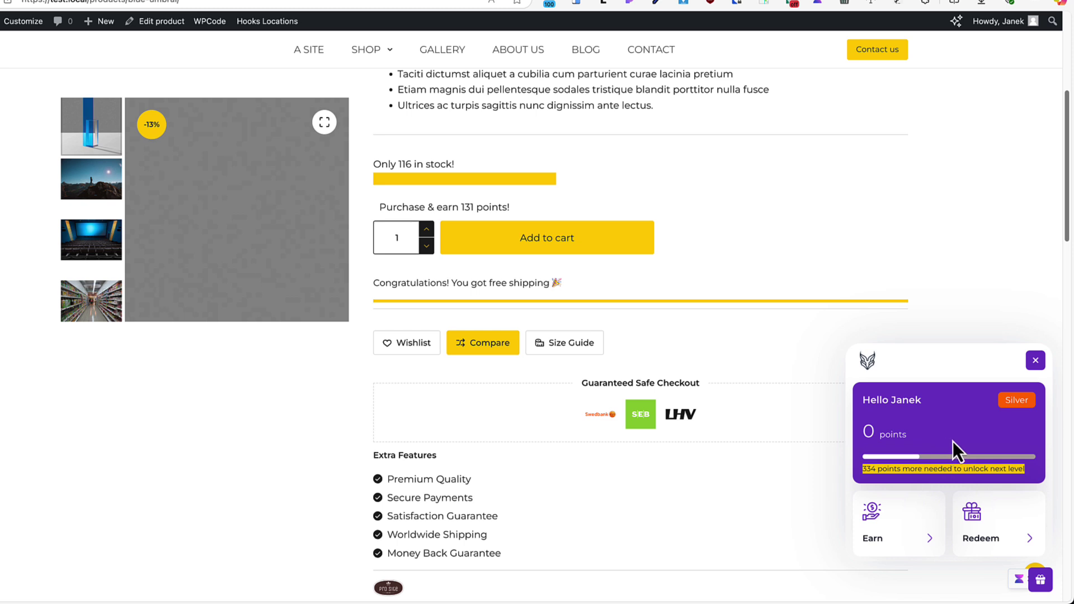
click(990, 539)
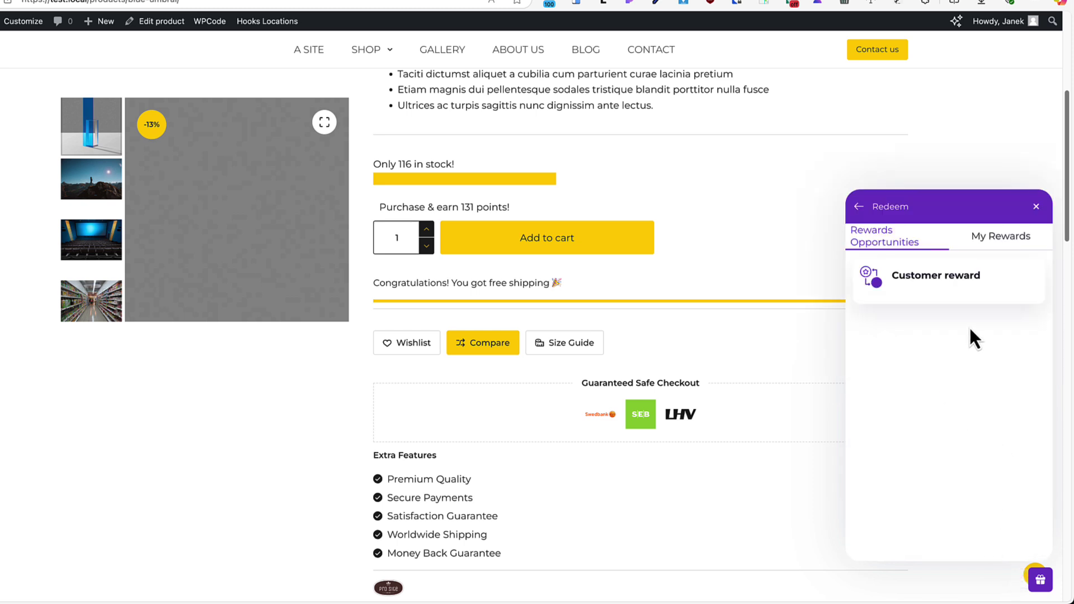
click(1015, 237)
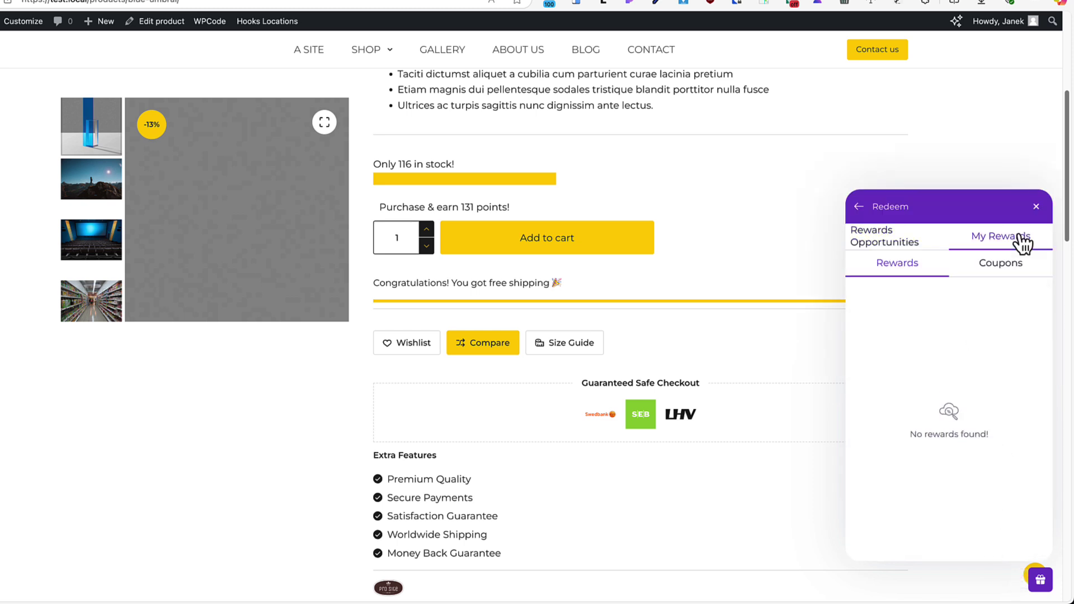
click(1001, 269)
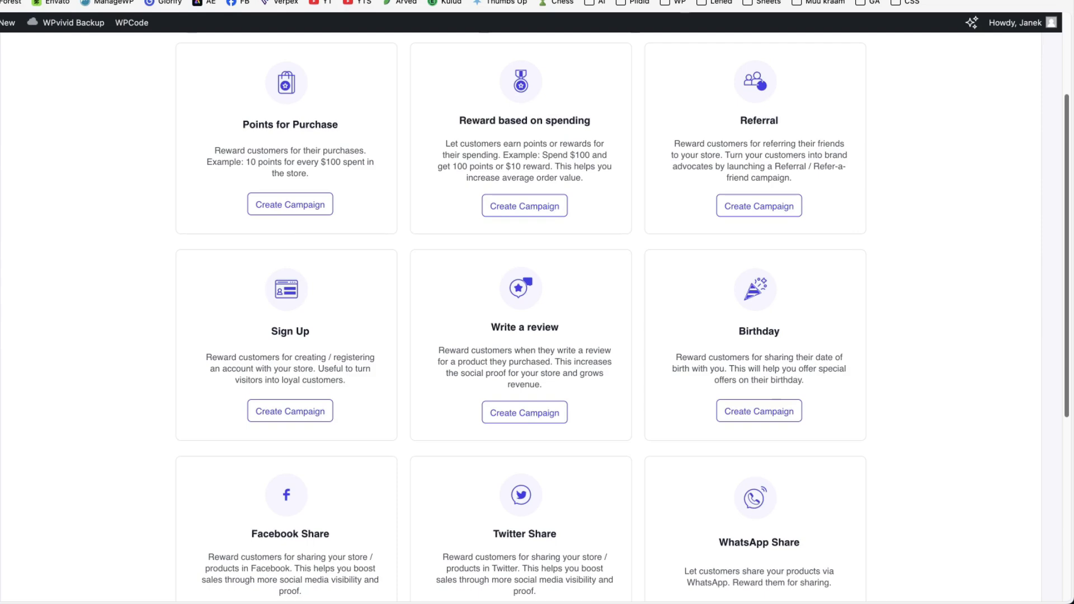
scroll(153, 153, down, 3)
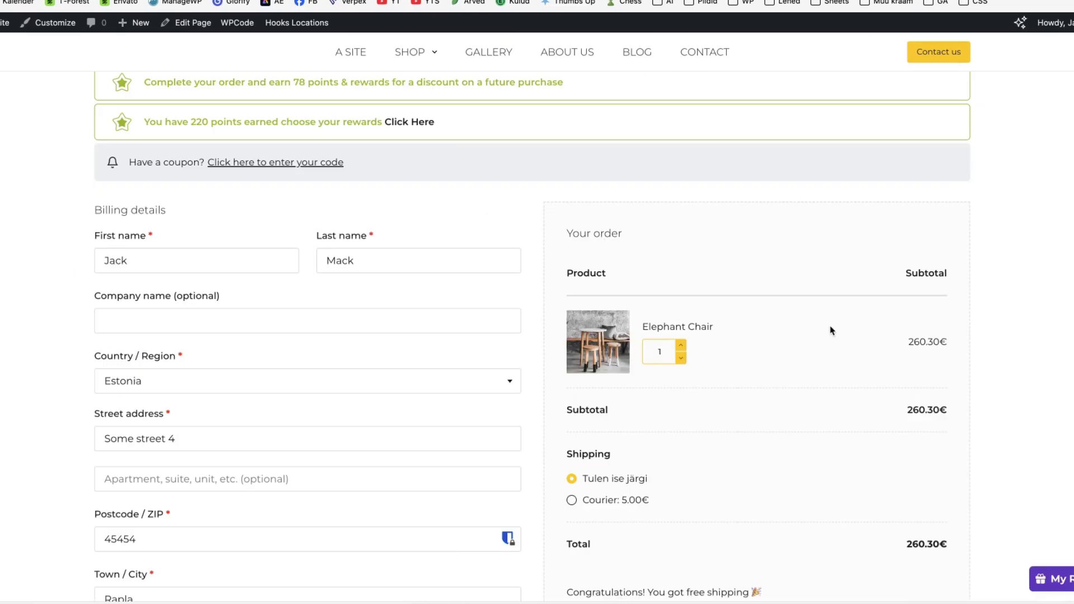
Open the reward choices from the checkout's points notice and redeem the earned points as a discount on the Elephant Chair order.
click(411, 121)
click(353, 510)
click(353, 559)
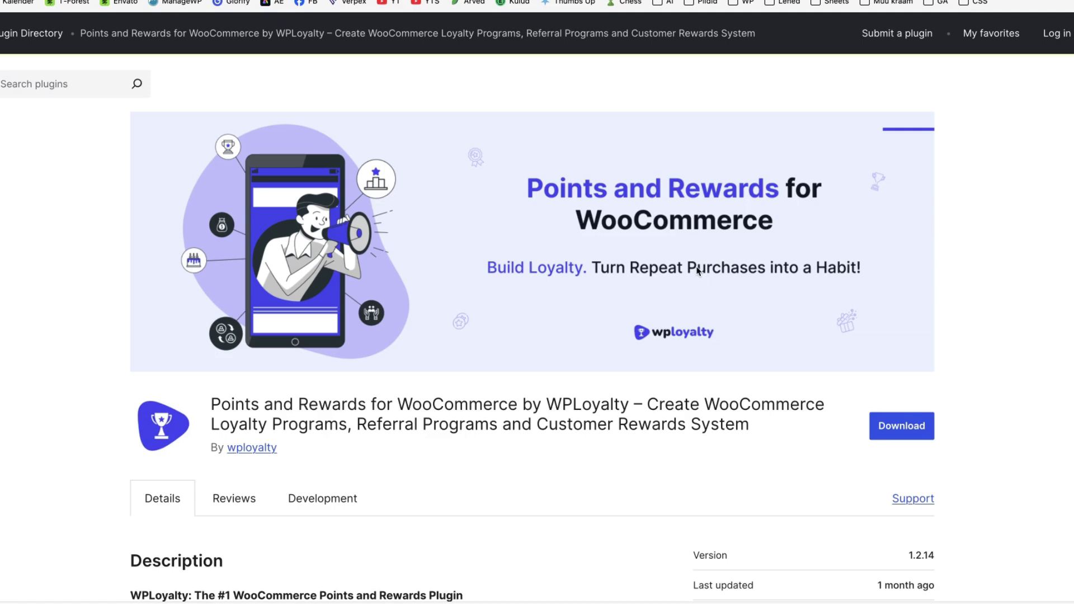
Read the WPLoyalty plugin page's description, ratings and free-version features, and compare the Starter, Professional and Agency pricing plans.
scroll(698, 270, down, 3)
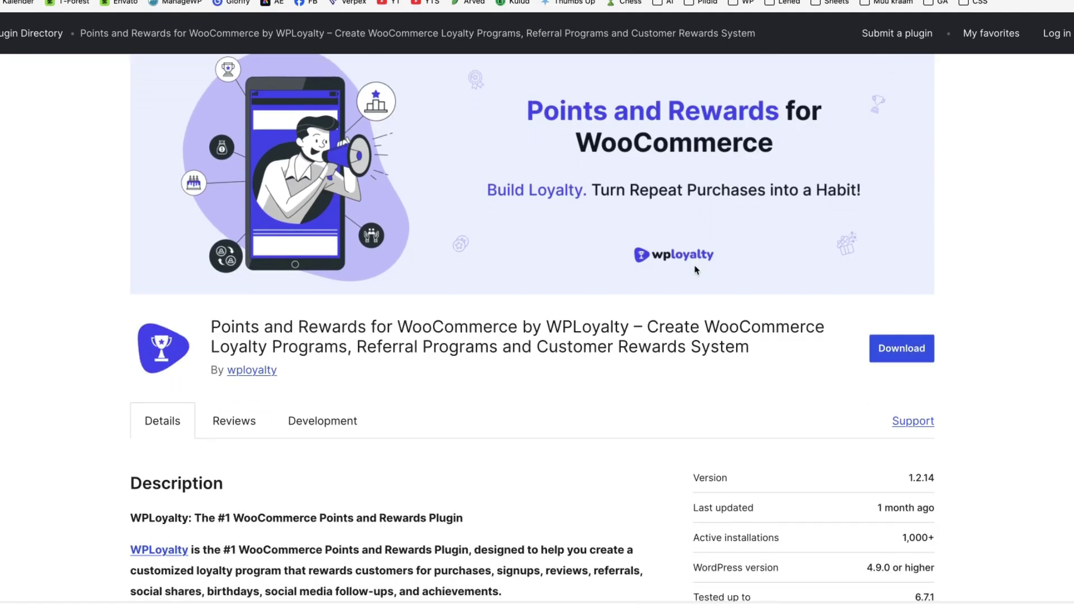
scroll(695, 270, down, 3)
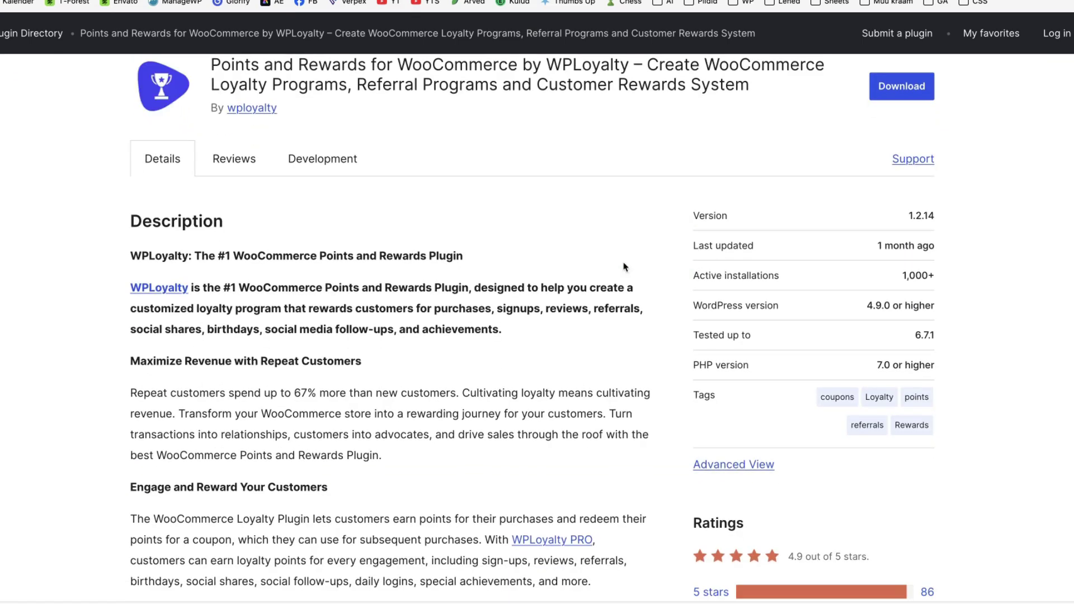
scroll(27, 268, down, 4)
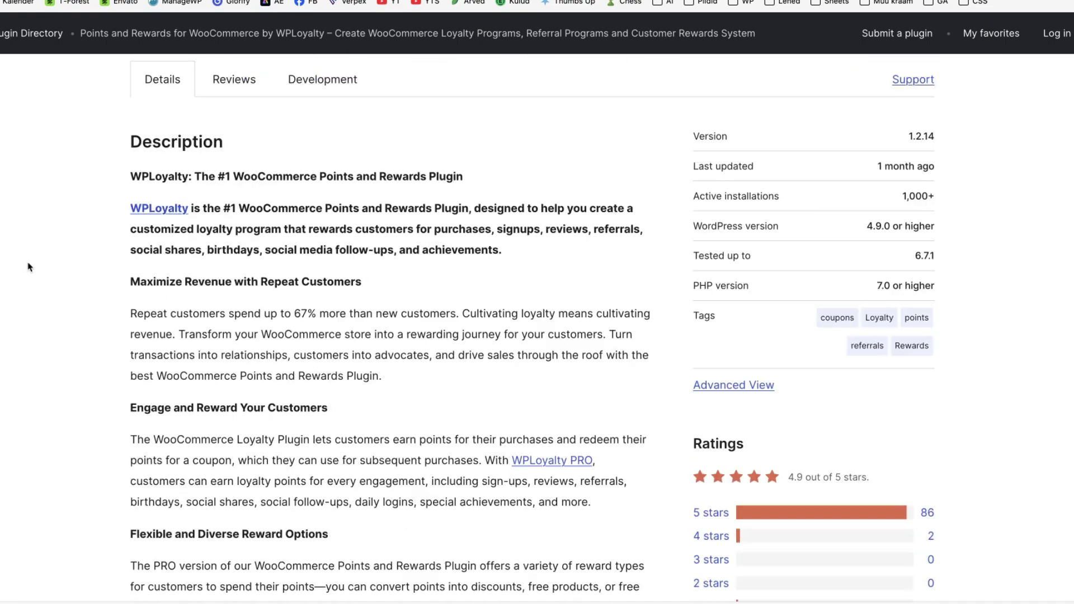
scroll(30, 267, down, 2)
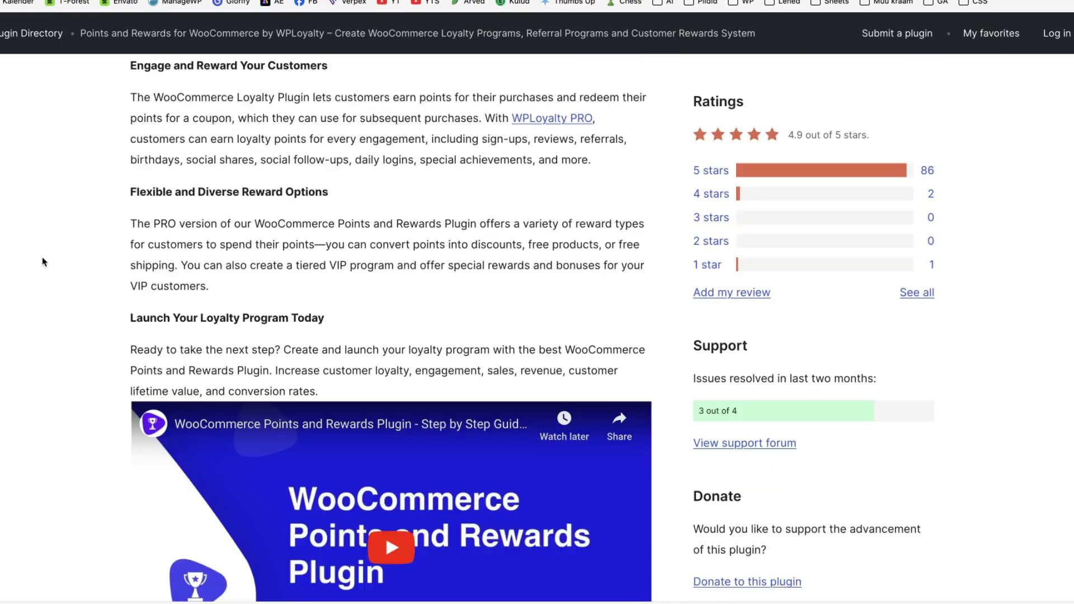
scroll(56, 256, down, 6)
scroll(55, 257, down, 11)
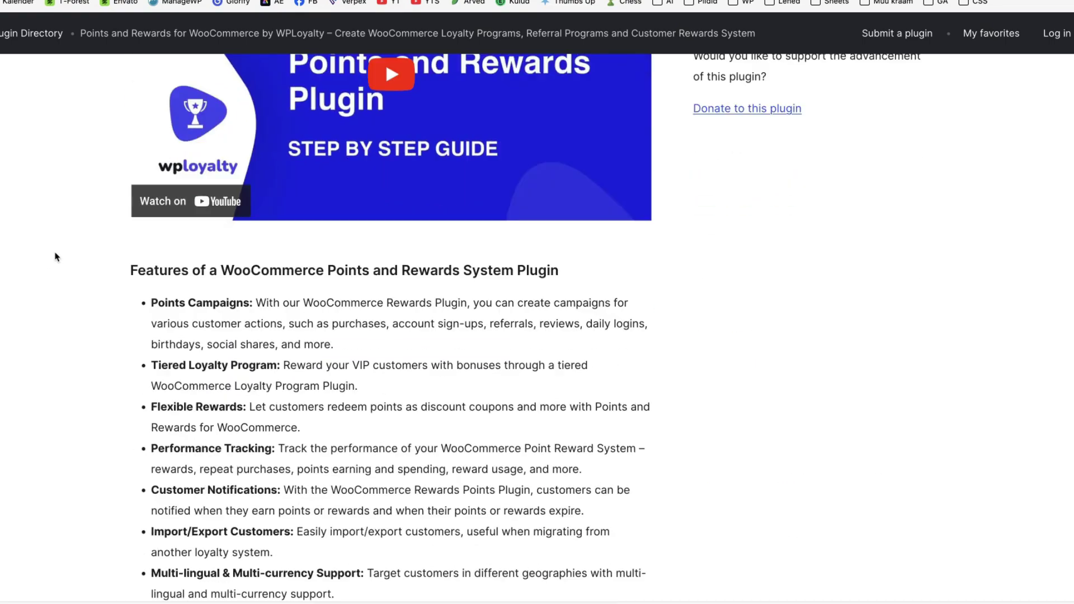
scroll(88, 249, down, 2)
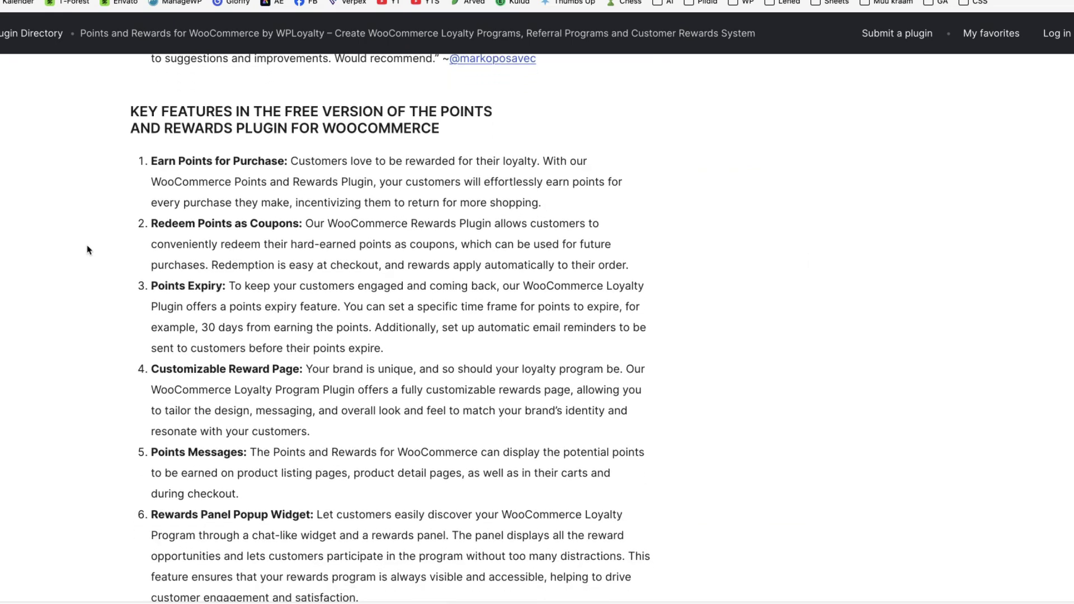
scroll(88, 249, down, 10)
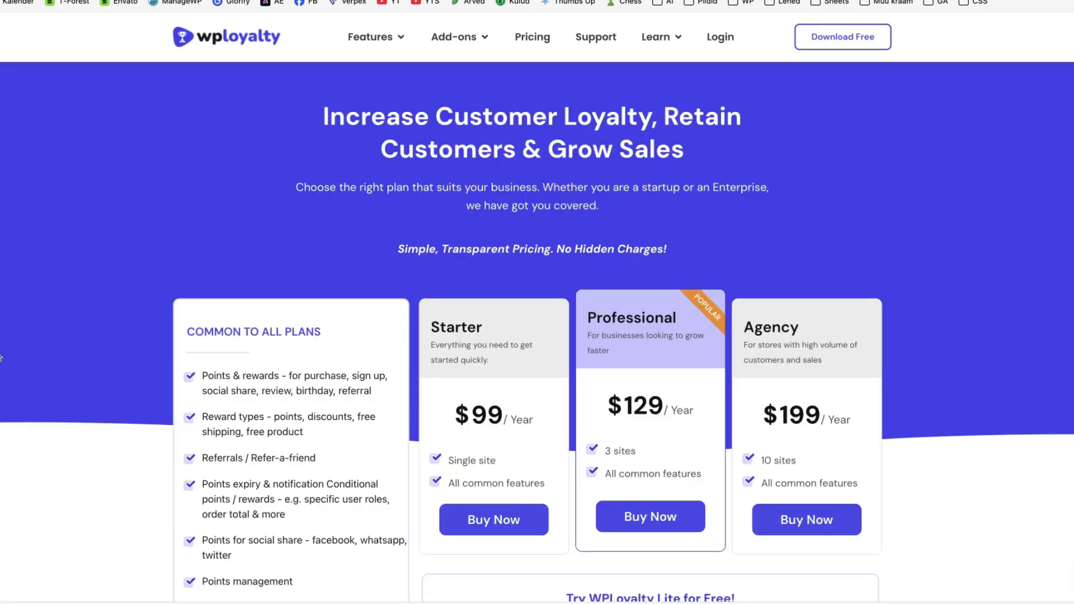
scroll(1, 358, down, 2)
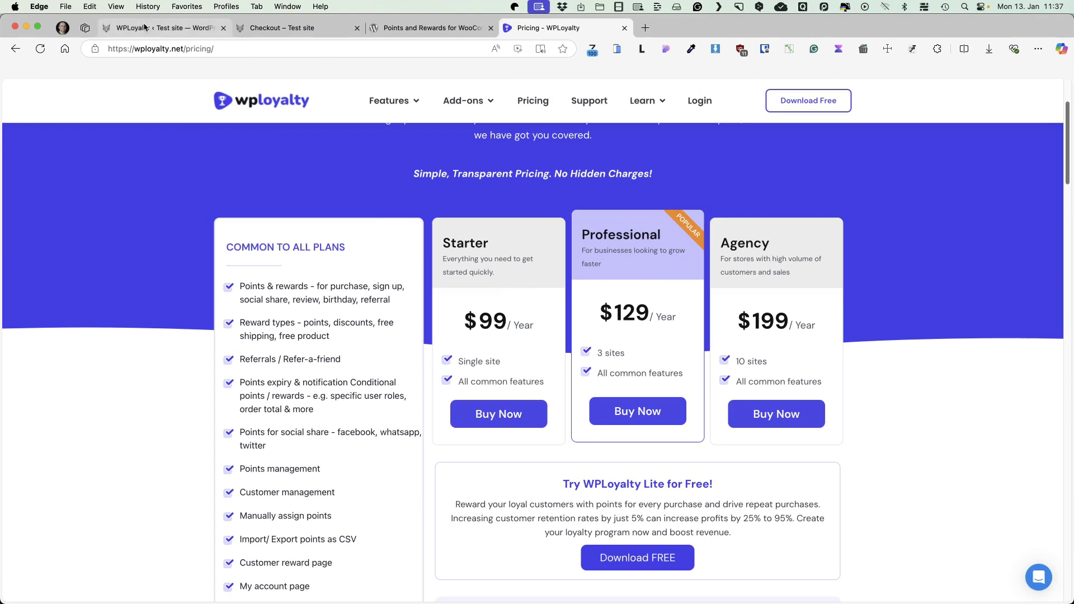
Return to the site admin and examine the WPLoyalty dashboard's period and currency options, charts and recent activities.
click(162, 27)
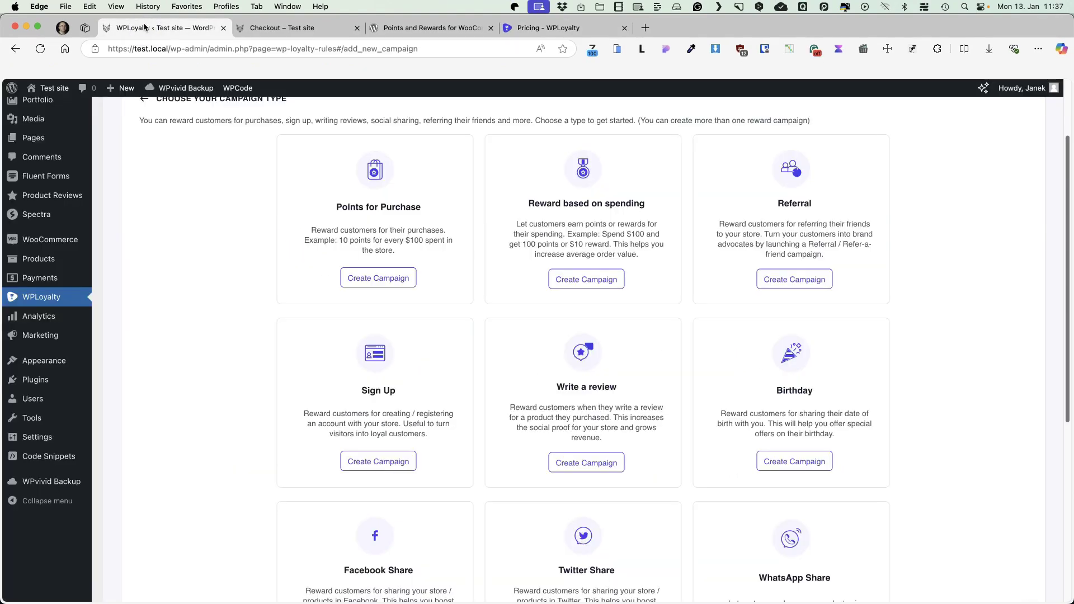
scroll(197, 244, up, 3)
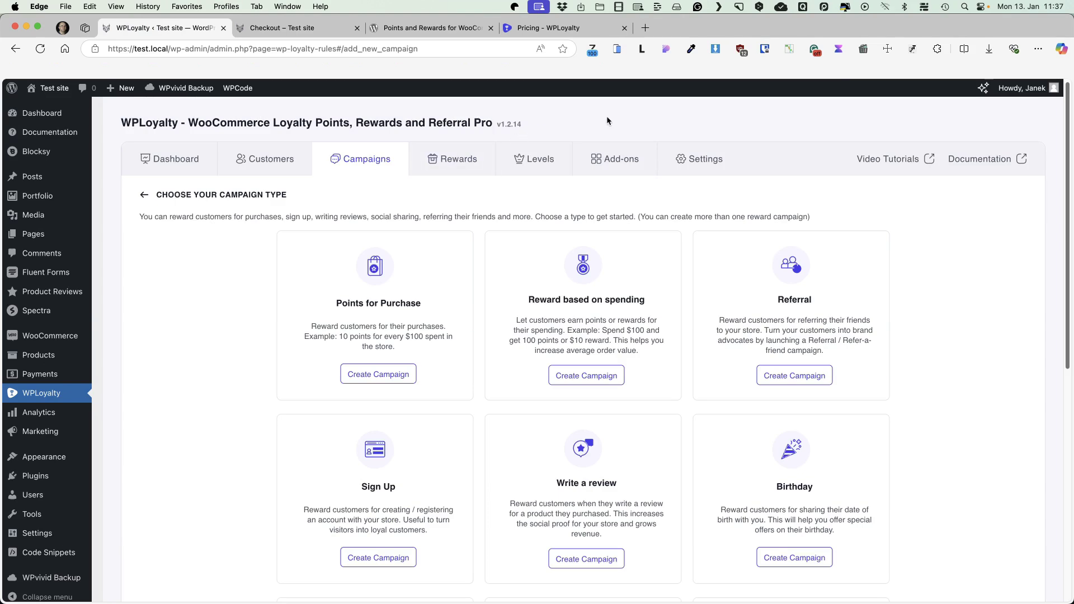
click(35, 396)
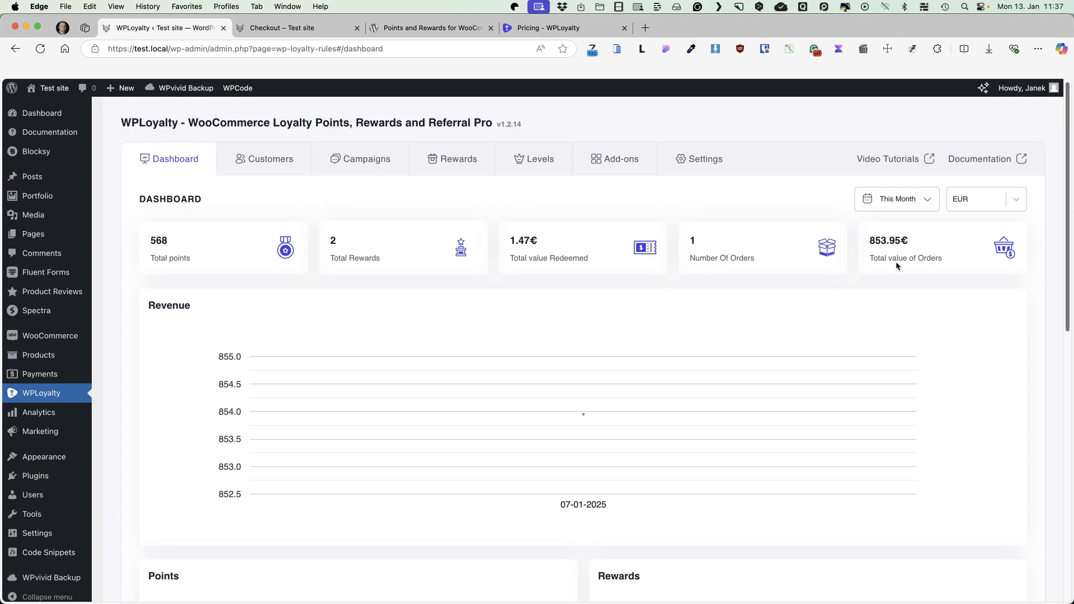
click(921, 205)
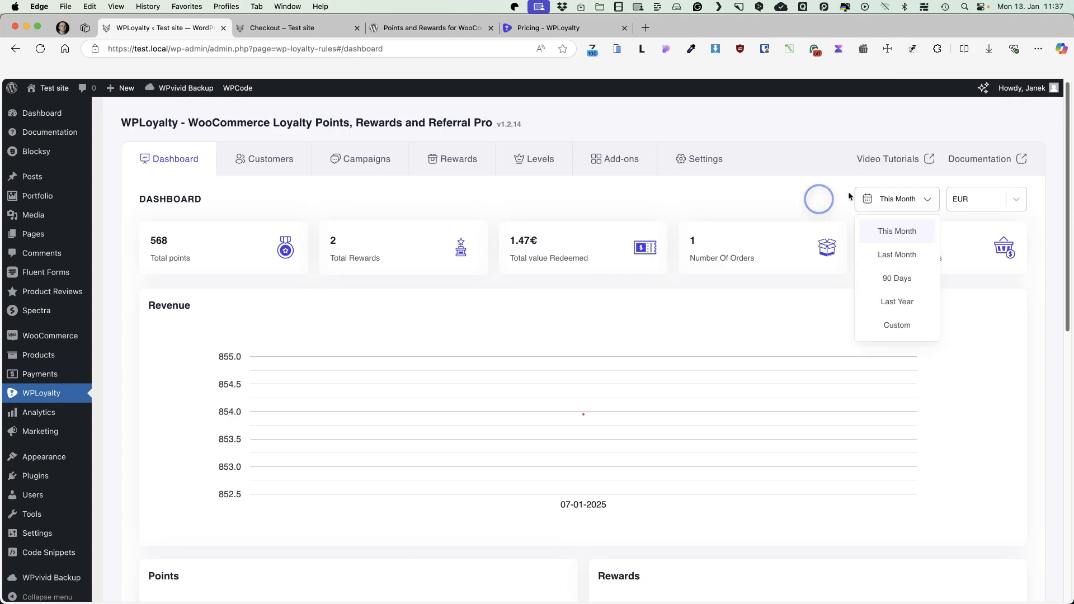
click(1014, 200)
click(805, 197)
scroll(628, 246, down, 7)
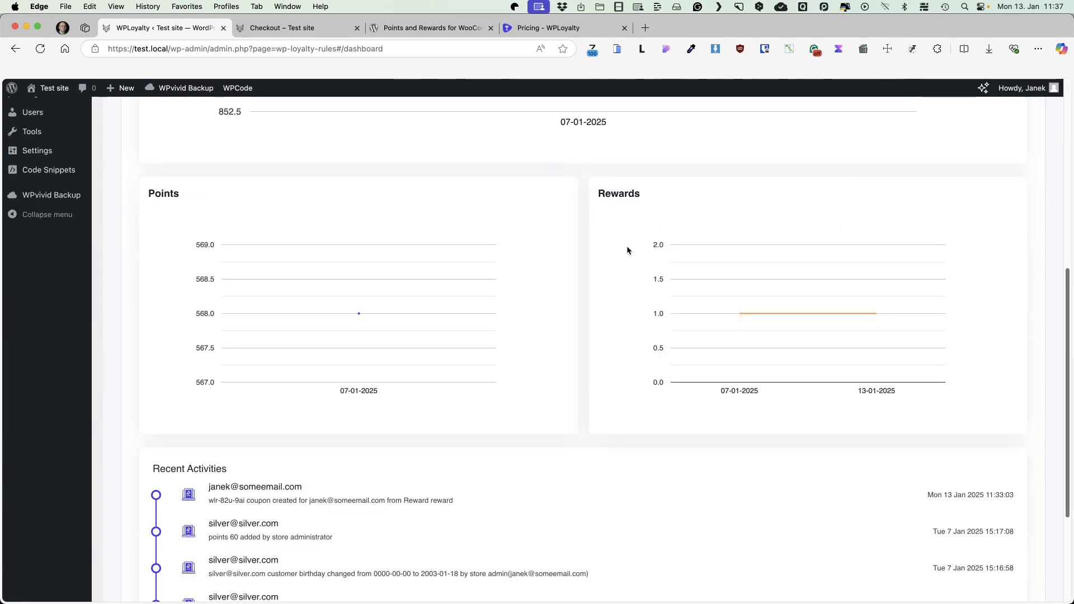
scroll(627, 247, down, 3)
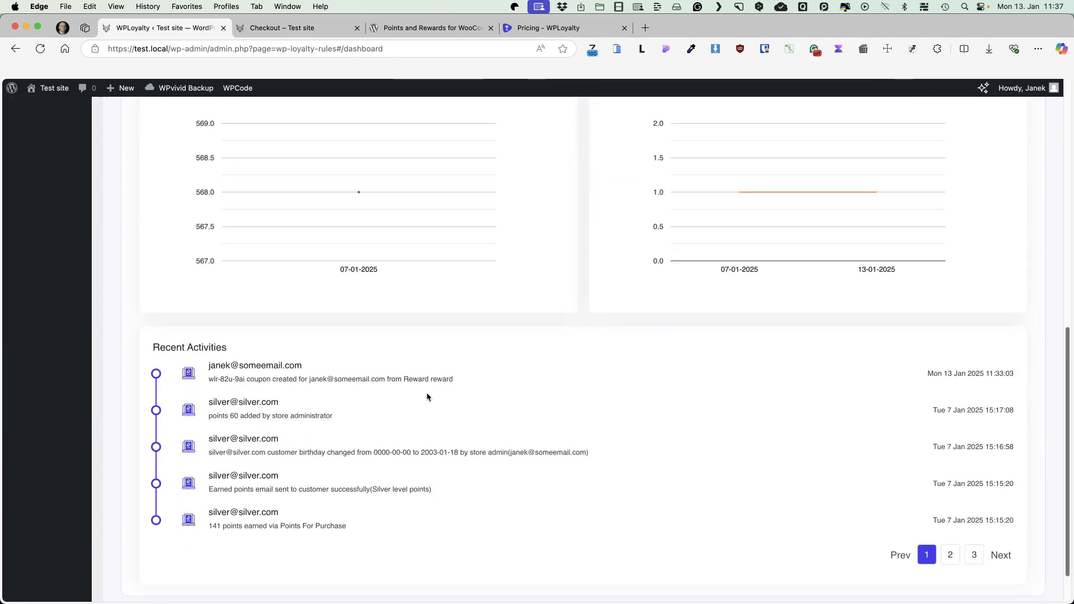
Open the first listed customer's loyalty details and make the birthday field editable.
scroll(426, 396, up, 10)
click(276, 160)
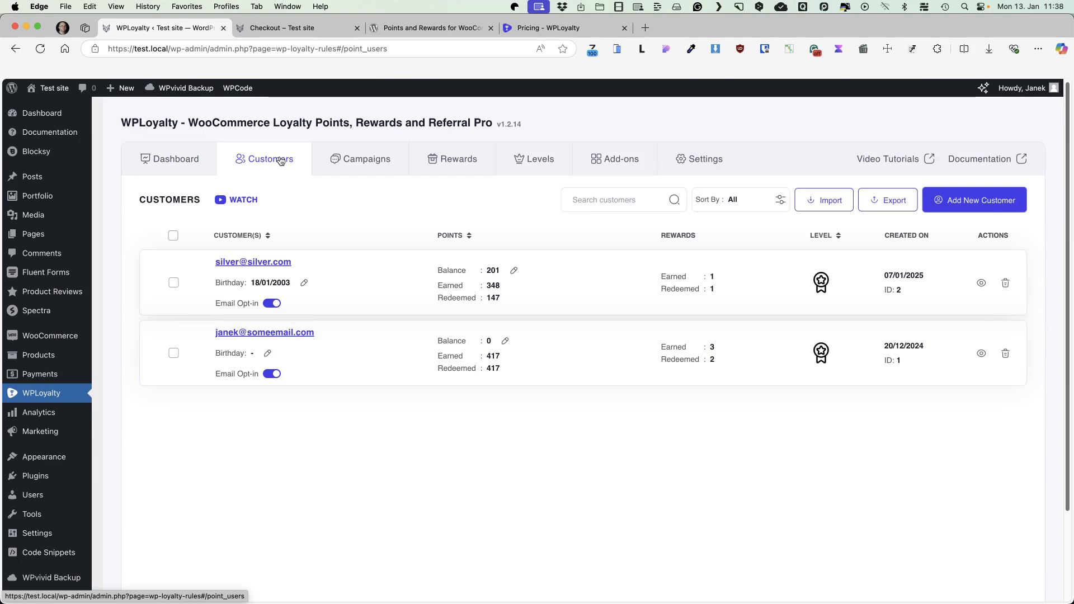
click(263, 261)
click(280, 245)
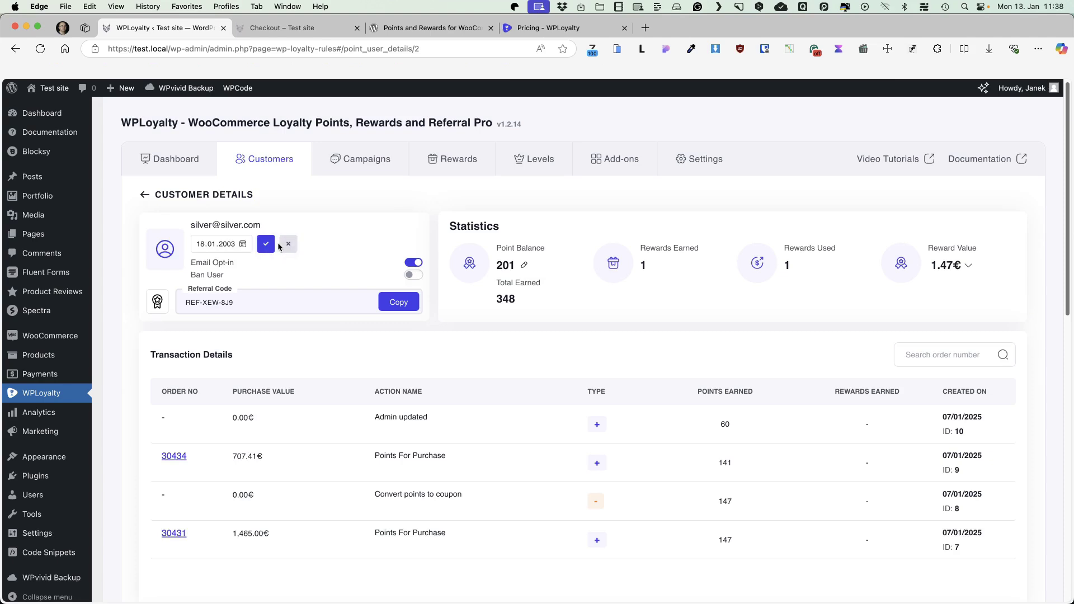
Check which point update actions are available for this customer, close the dialog without updating, and return to the customer list.
click(524, 265)
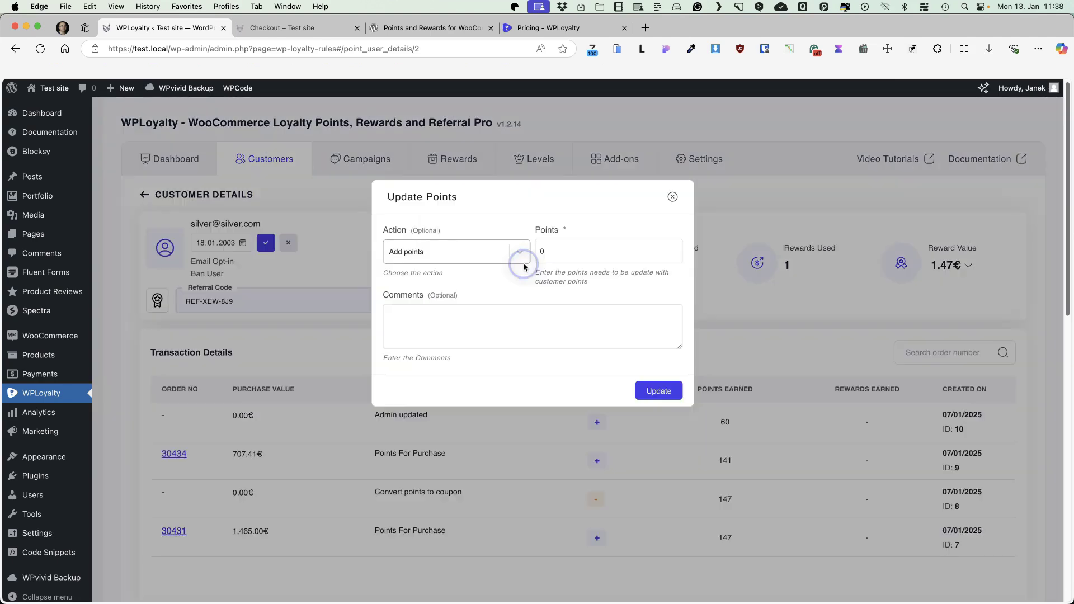
click(505, 252)
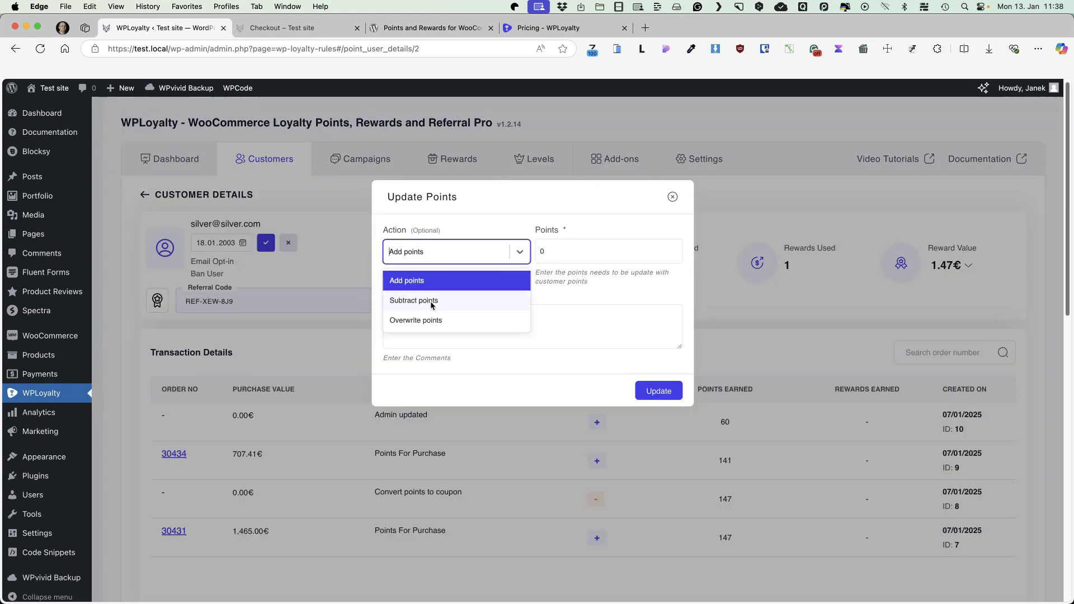
click(579, 225)
click(671, 197)
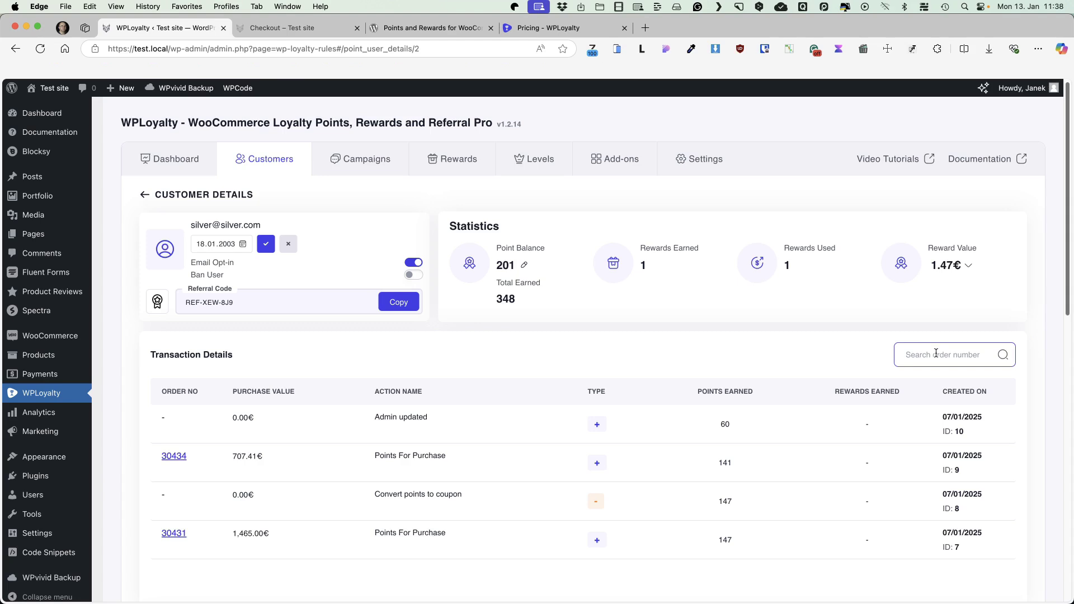
click(156, 194)
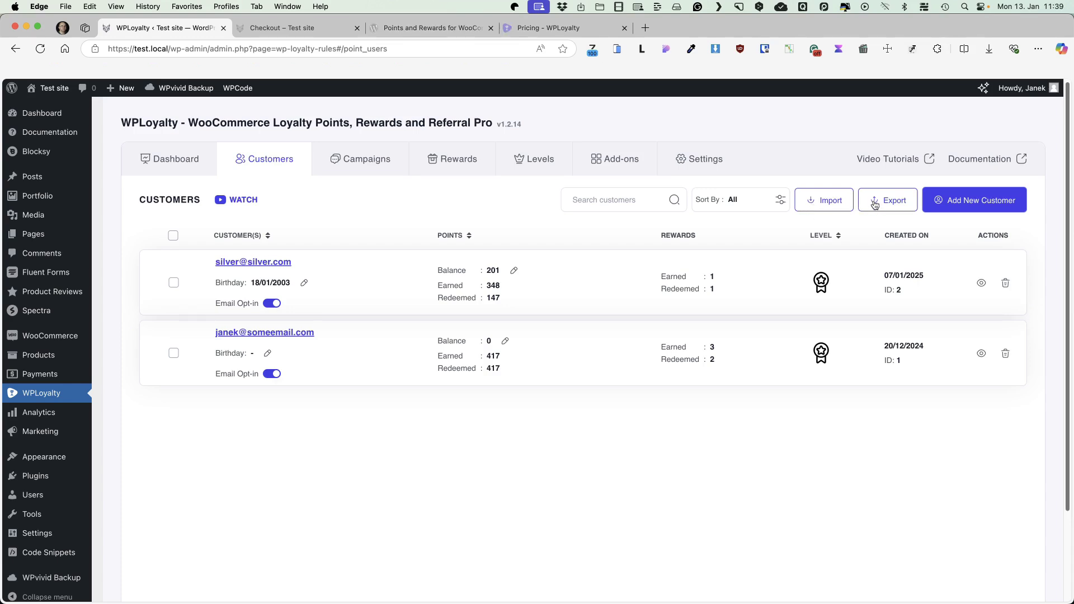
Look over the existing WPLoyalty campaigns, rewards and customer levels.
click(367, 161)
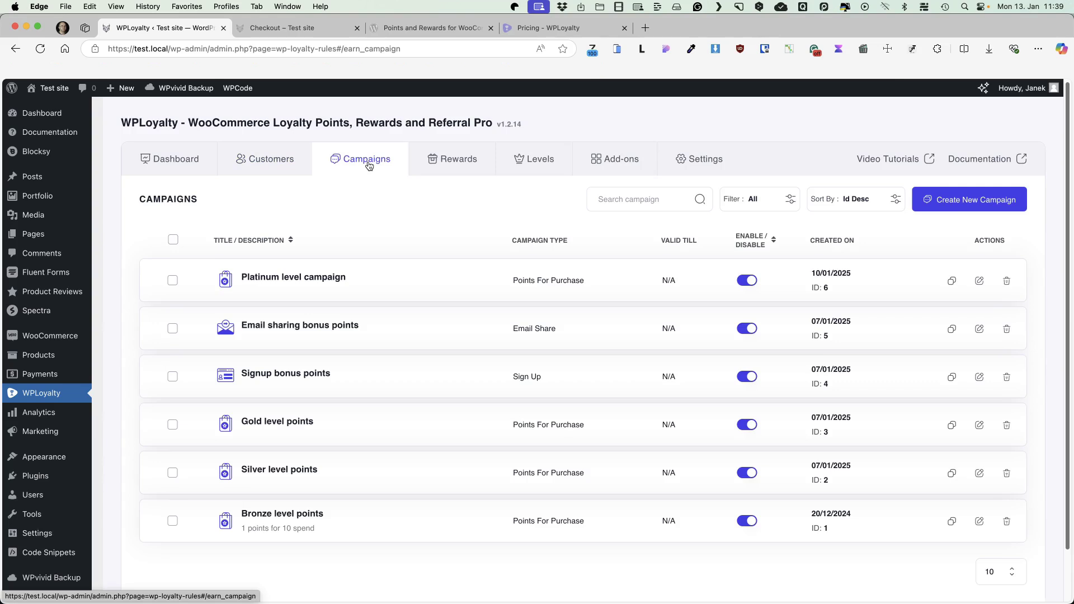
click(458, 163)
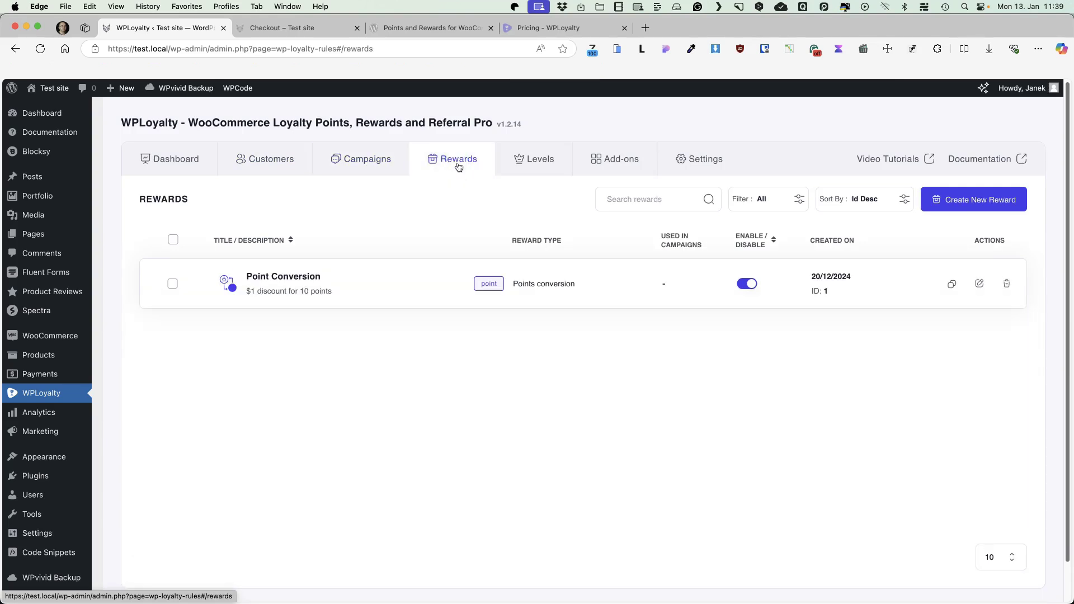
click(527, 161)
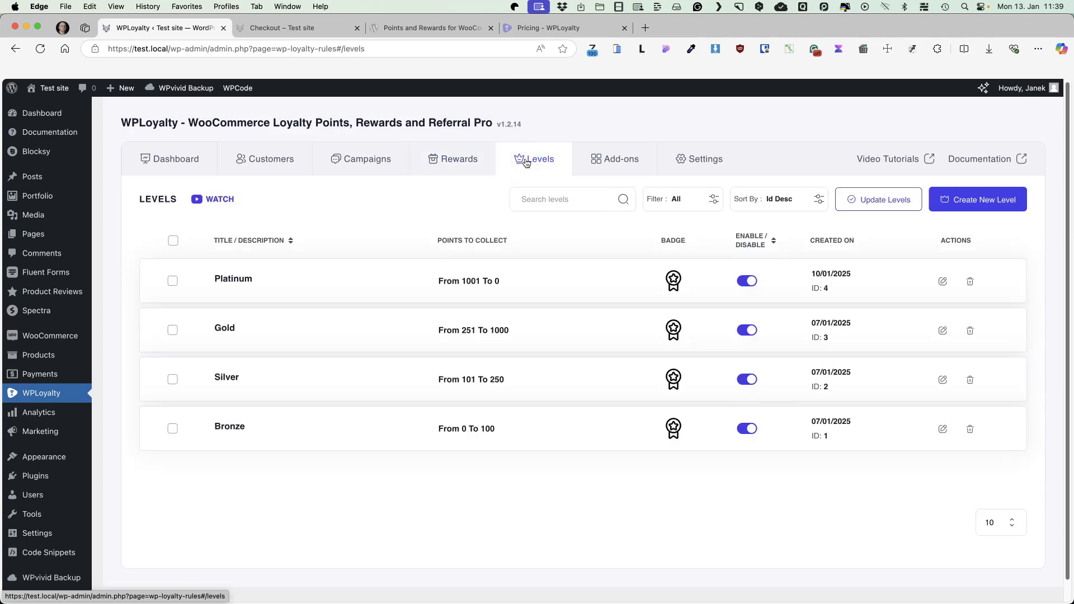
Open the WPLoyalty Launcher add-on's design settings, and view the live rewards widget on the checkout page.
click(622, 162)
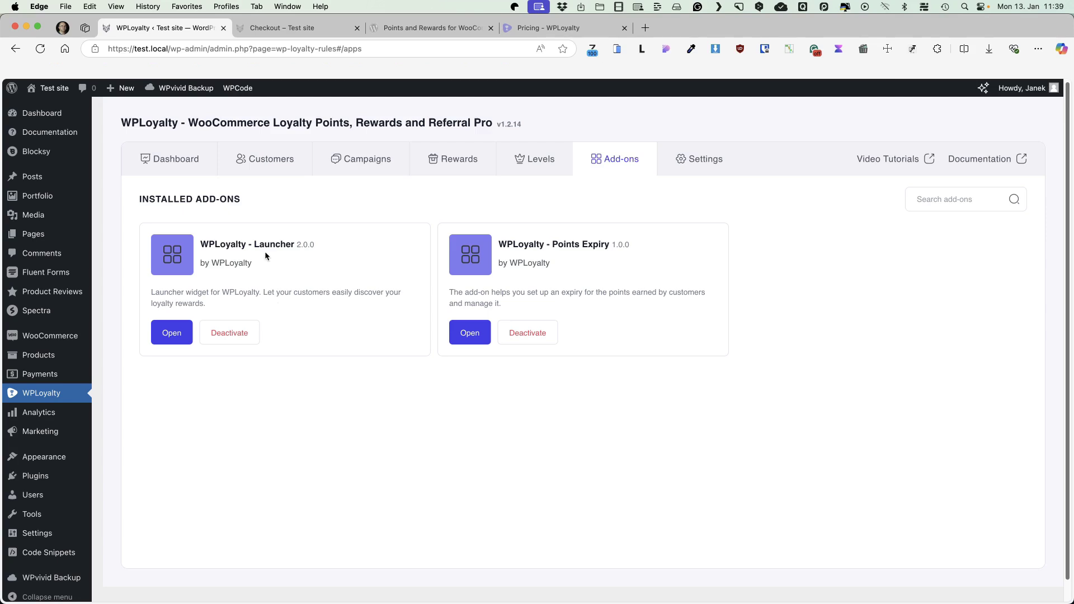
click(178, 333)
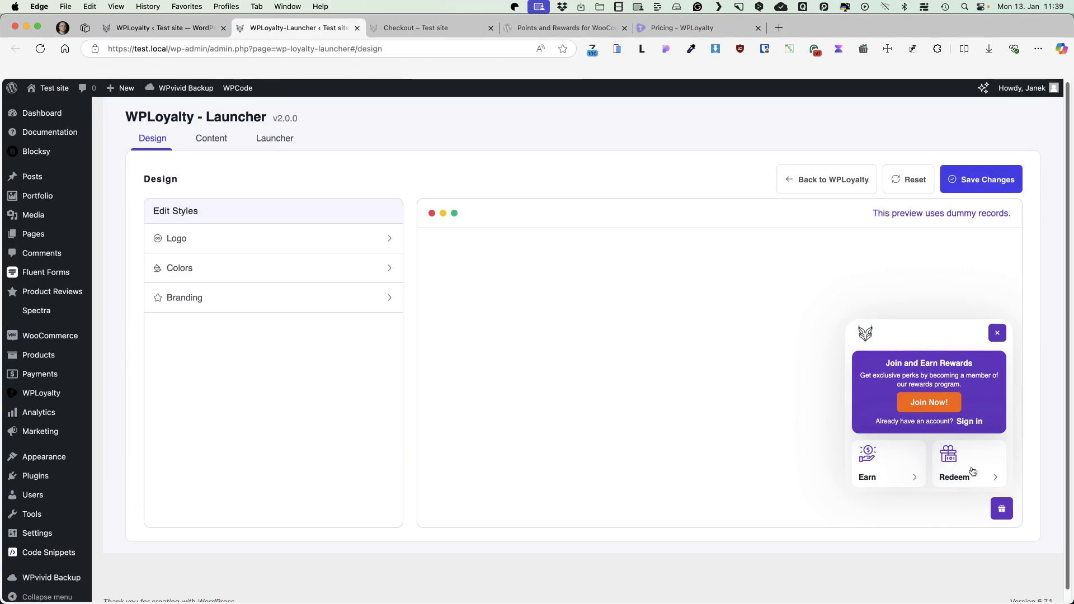
click(424, 29)
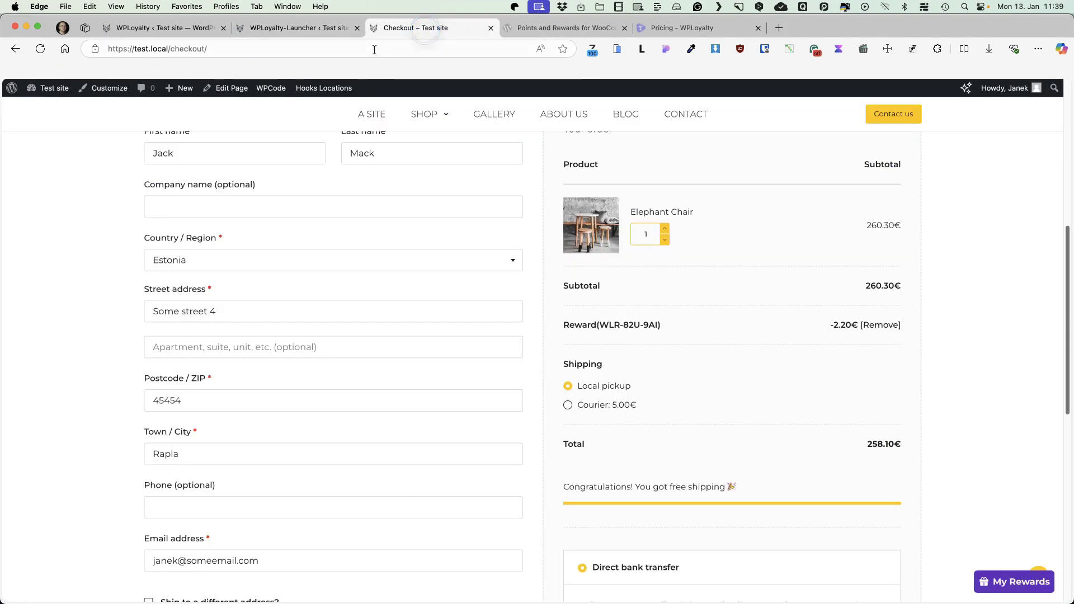
click(1001, 579)
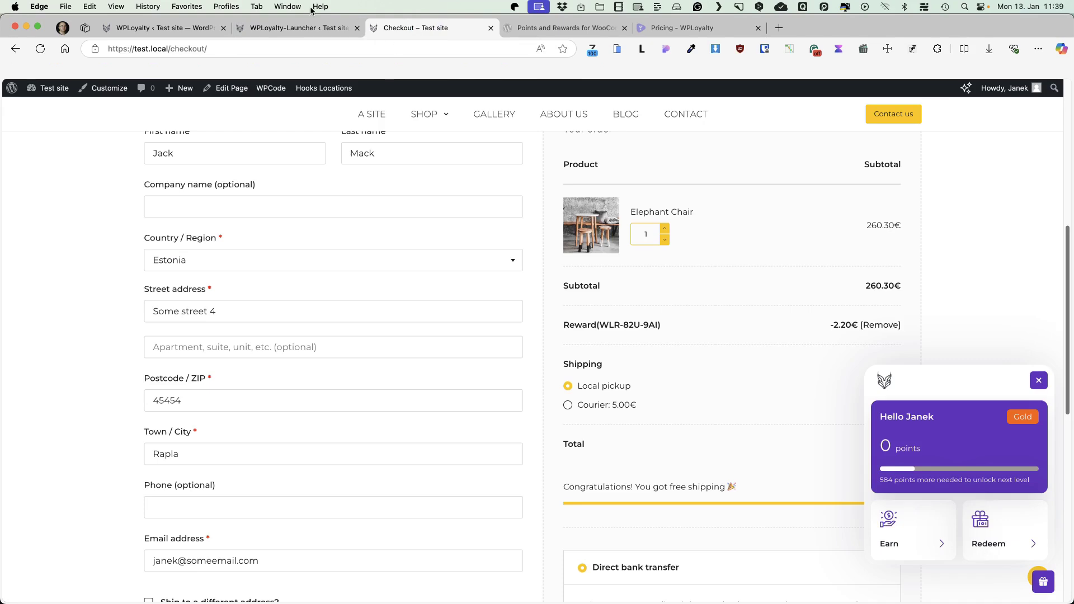
Look over the Launcher add-on's design settings for the logo, colors and branding.
click(304, 28)
click(217, 241)
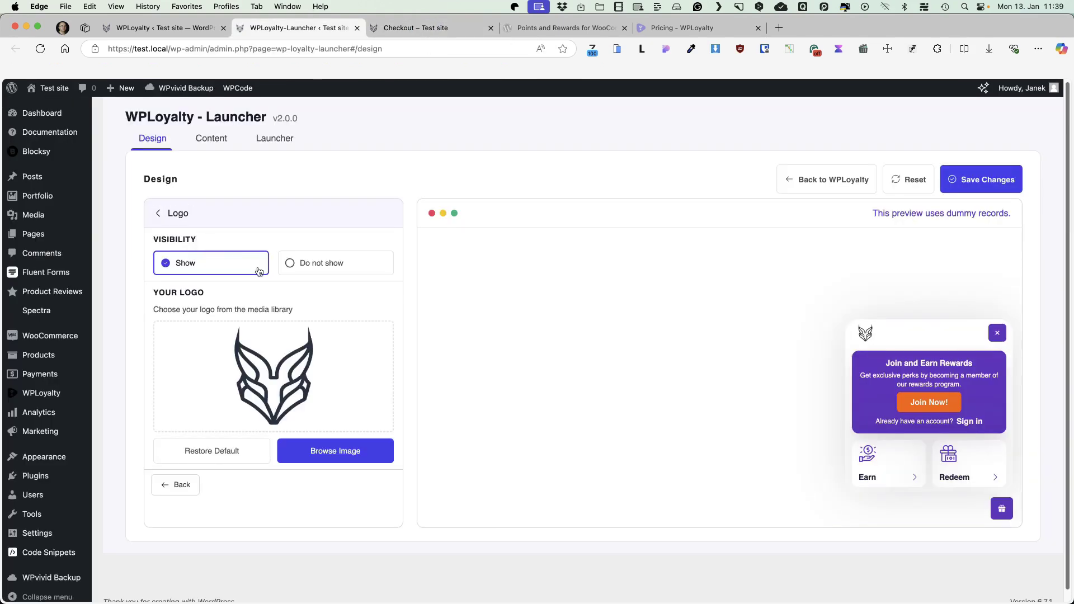
scroll(319, 261, down, 1)
click(188, 484)
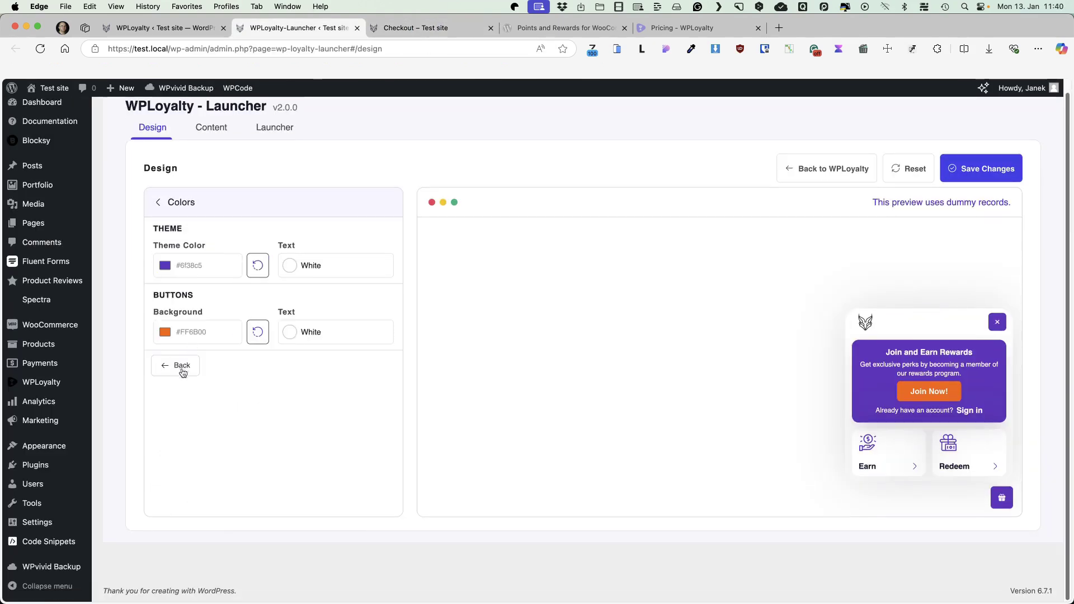
click(182, 364)
click(311, 283)
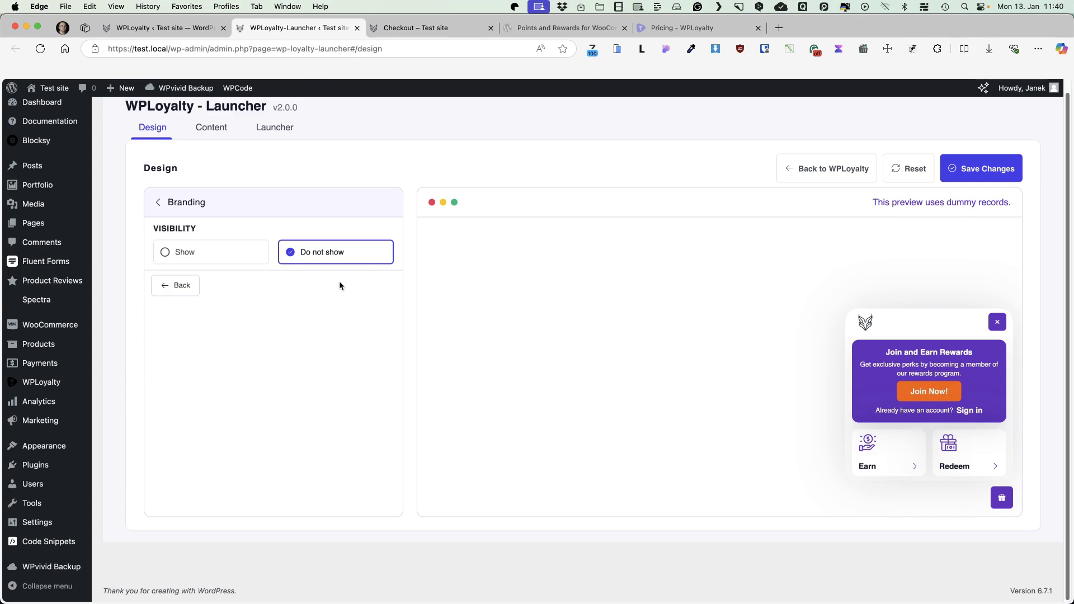
Compare the Launcher's guest and member content sections and how each changes the widget preview.
click(211, 128)
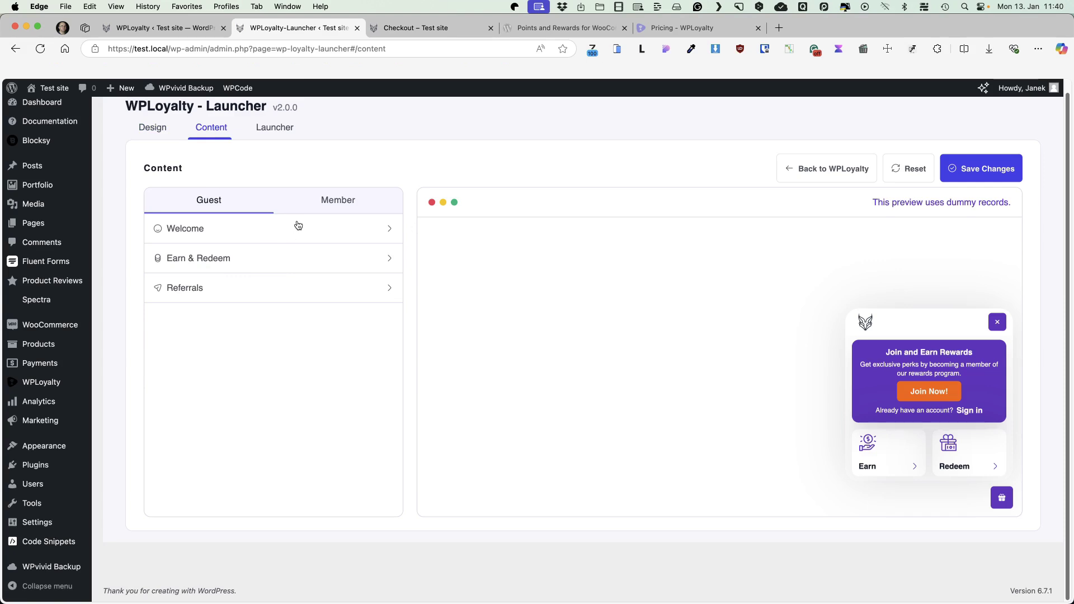
click(338, 201)
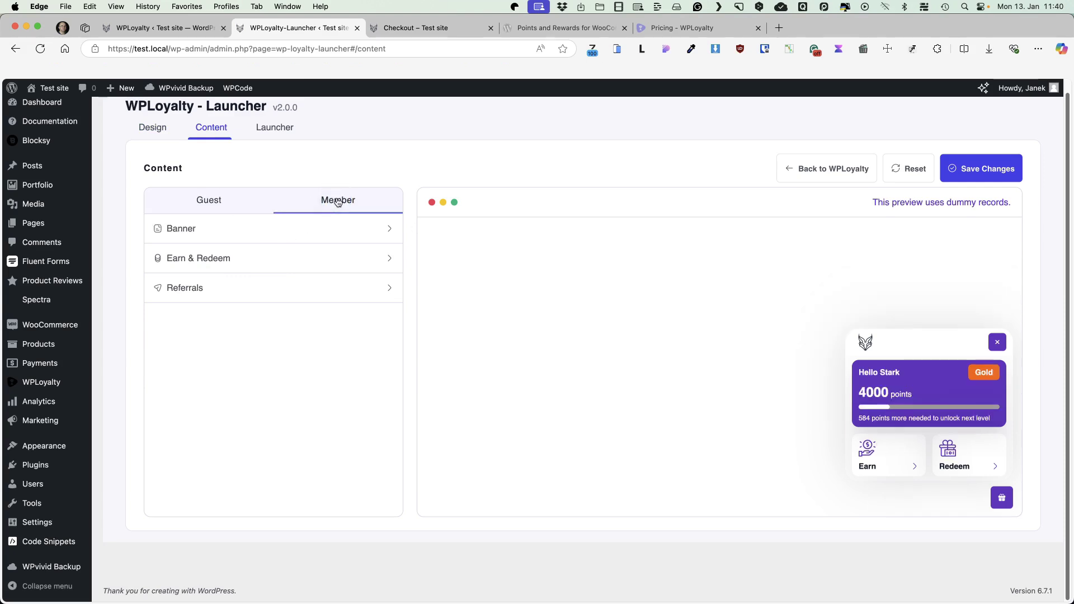
click(208, 200)
Preview the launcher button as Icon only and Text only, and restore its visibility to Icon with text.
click(274, 128)
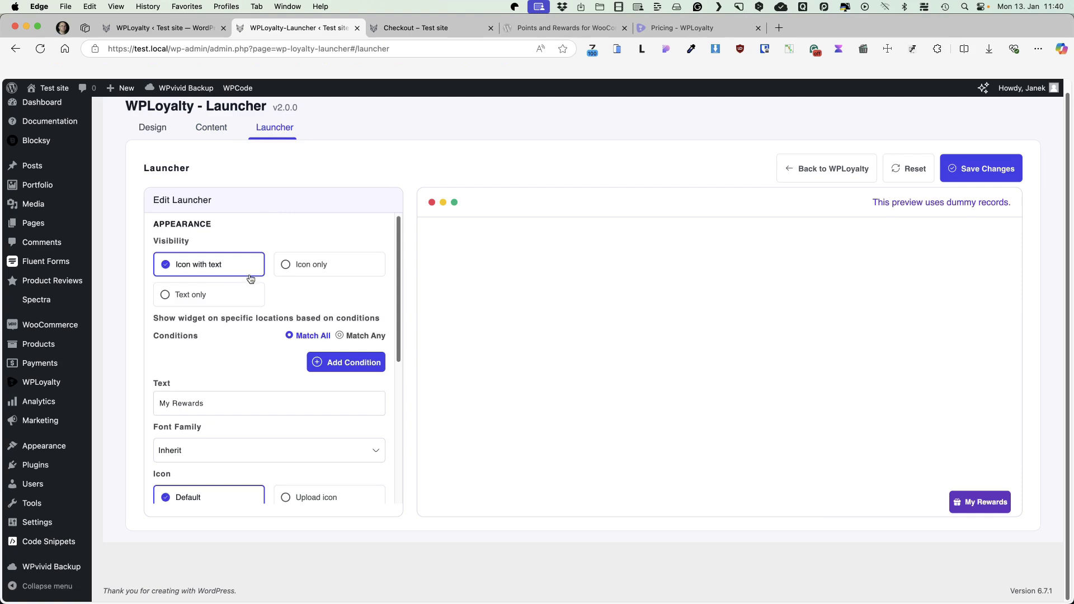
click(306, 267)
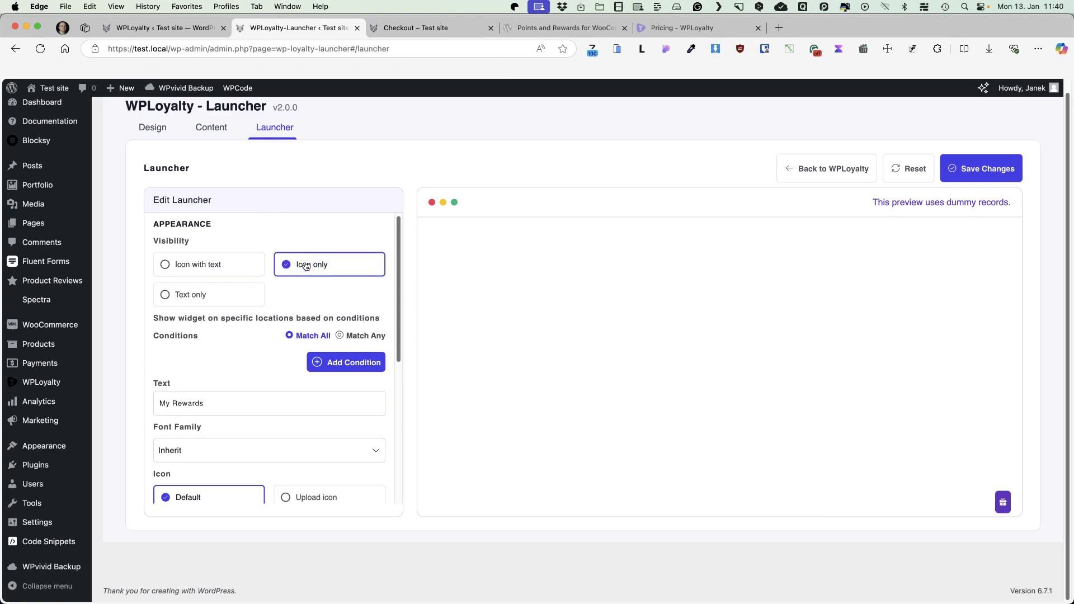
click(192, 295)
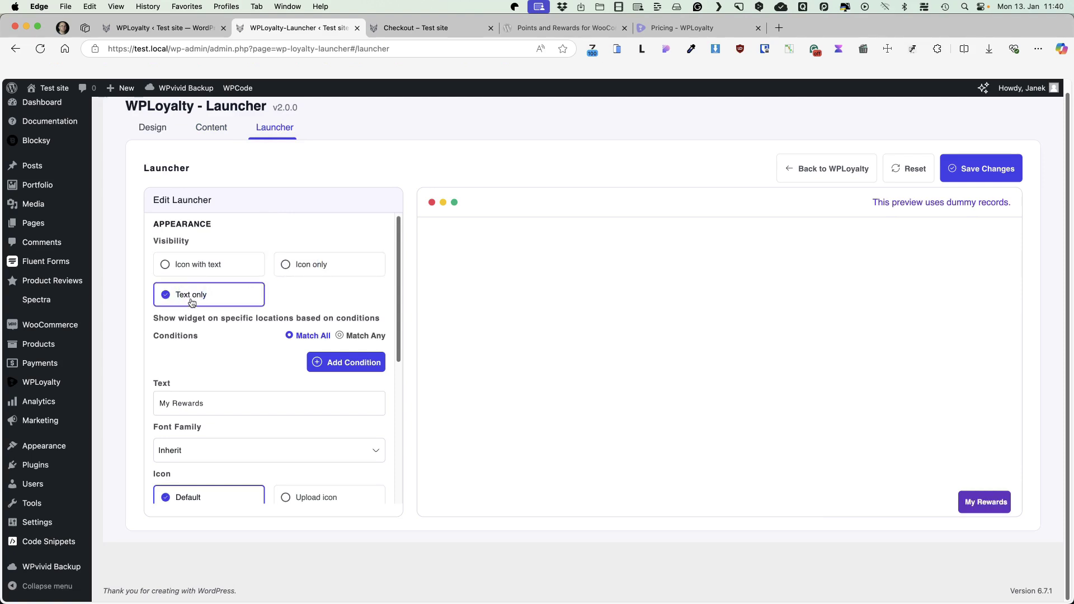
click(193, 267)
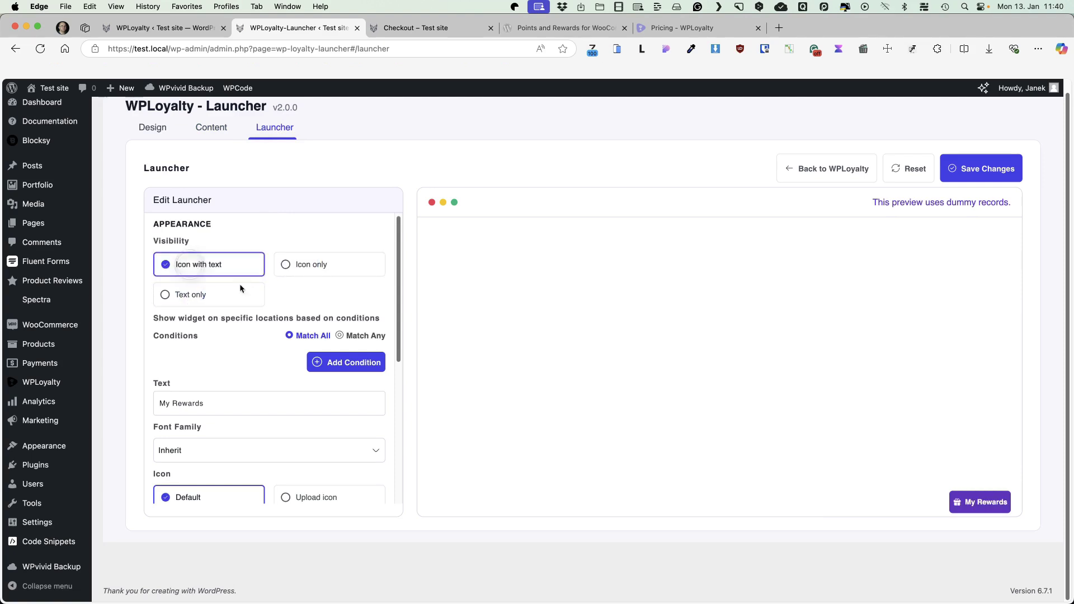
Try a launcher URL display condition with the Contains and Do not contains options, and discard it.
click(346, 363)
click(223, 375)
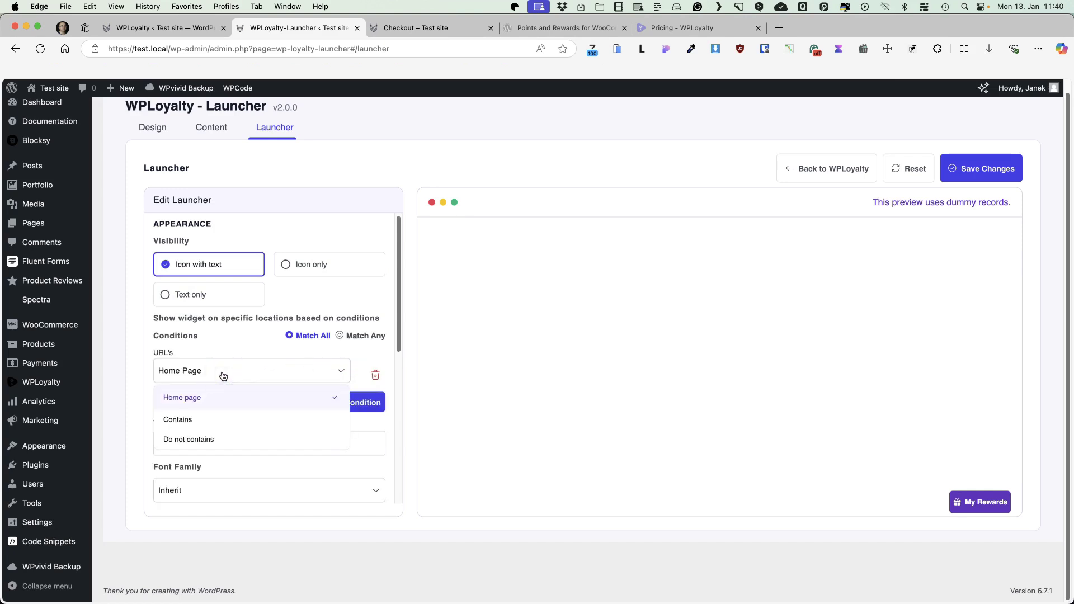
click(193, 423)
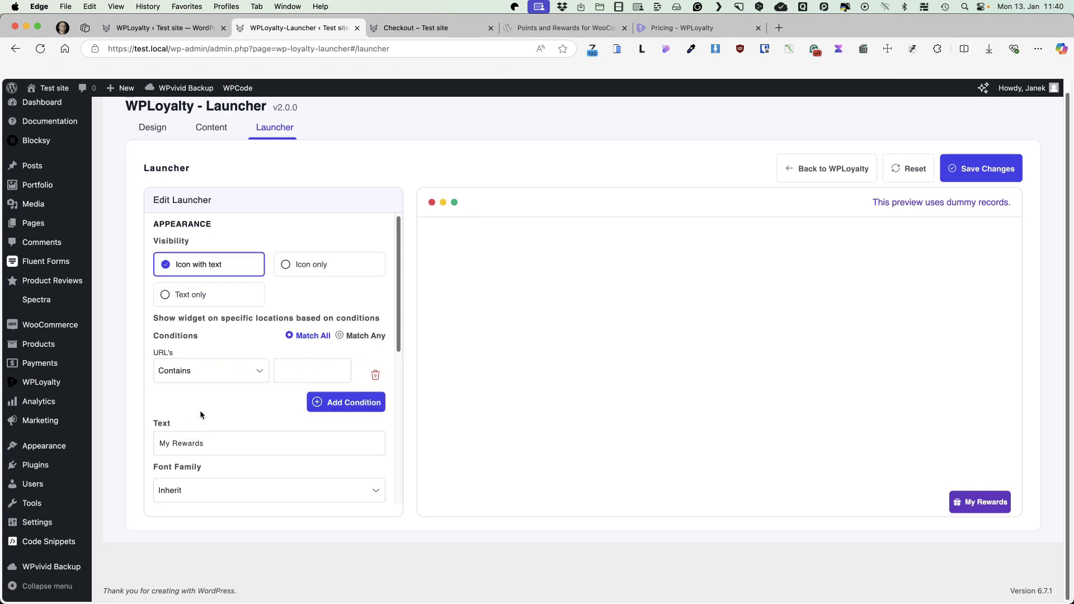
click(237, 373)
click(195, 440)
Check the remaining launcher options for text, font, icon, device visibility, position and spacing.
scroll(347, 333, down, 5)
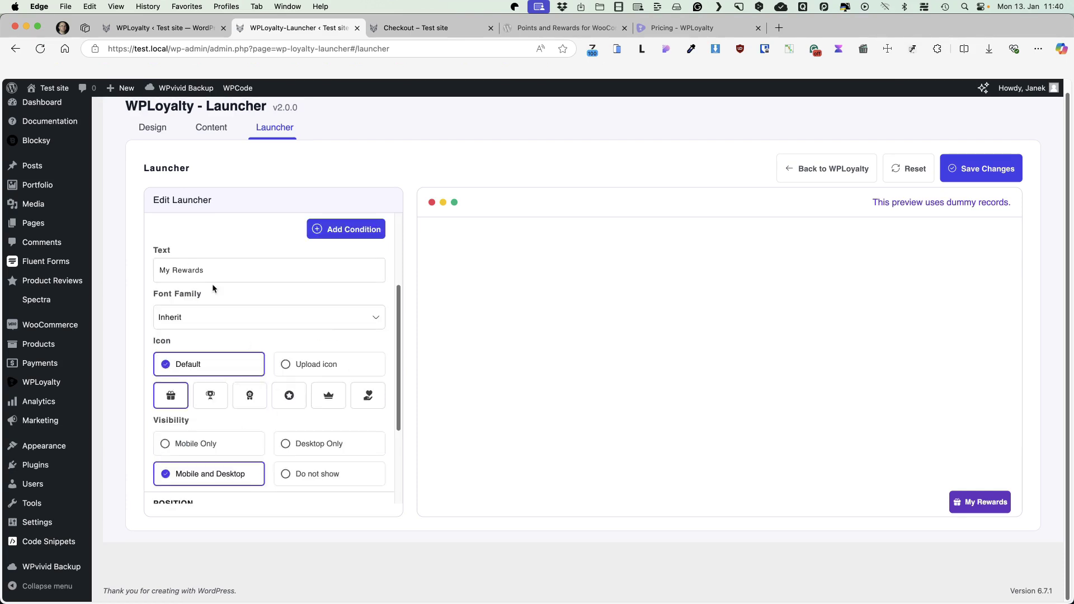
scroll(219, 299, down, 4)
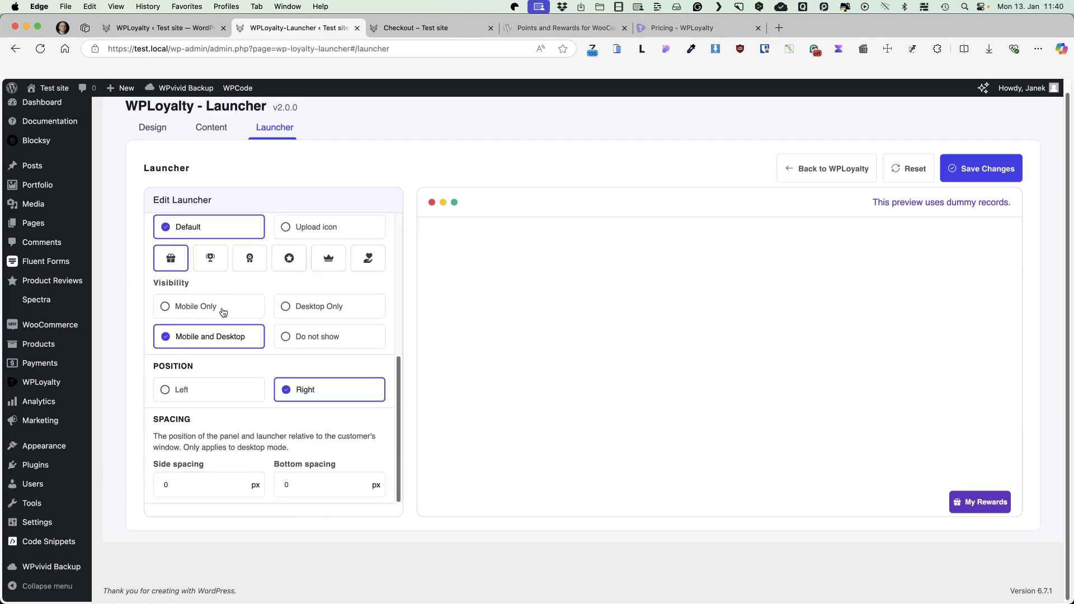
scroll(263, 374, up, 8)
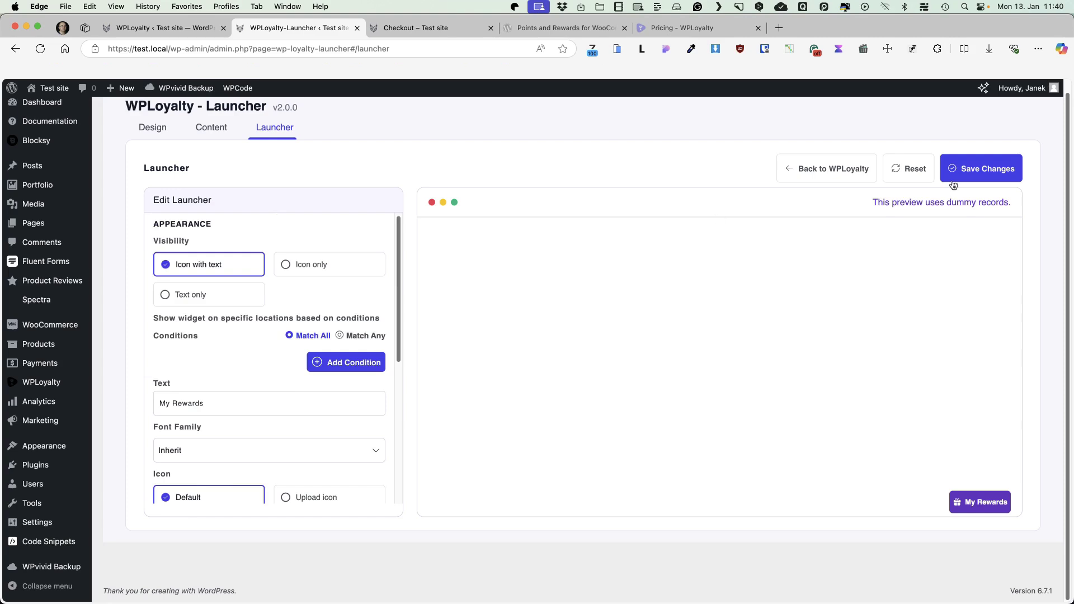
Return to the WPLoyalty add-ons, open the Points Expiry add-on, and view its expiry list and settings.
click(803, 170)
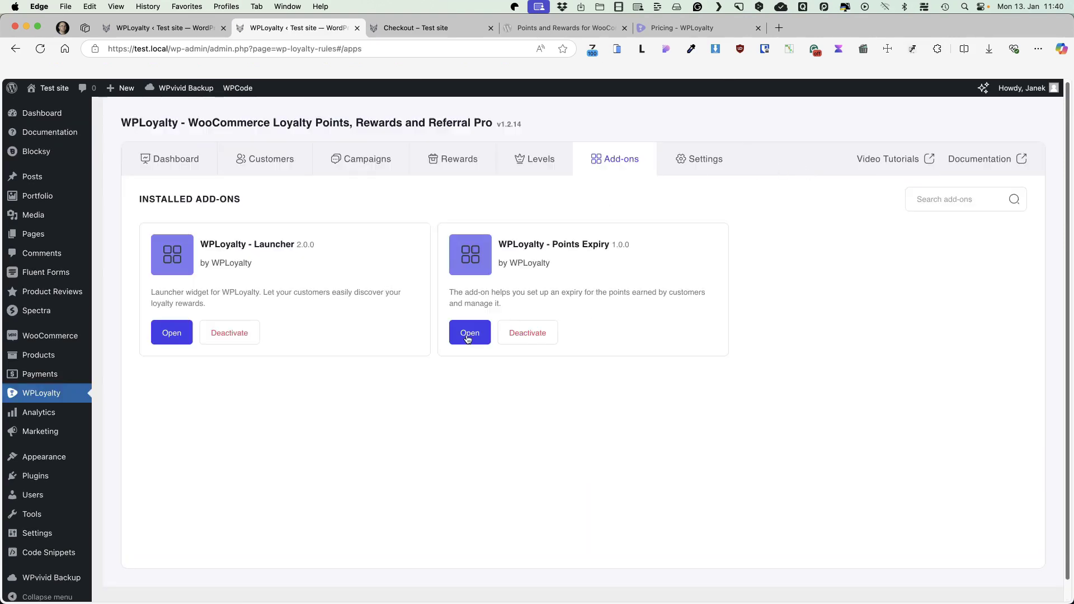
click(468, 335)
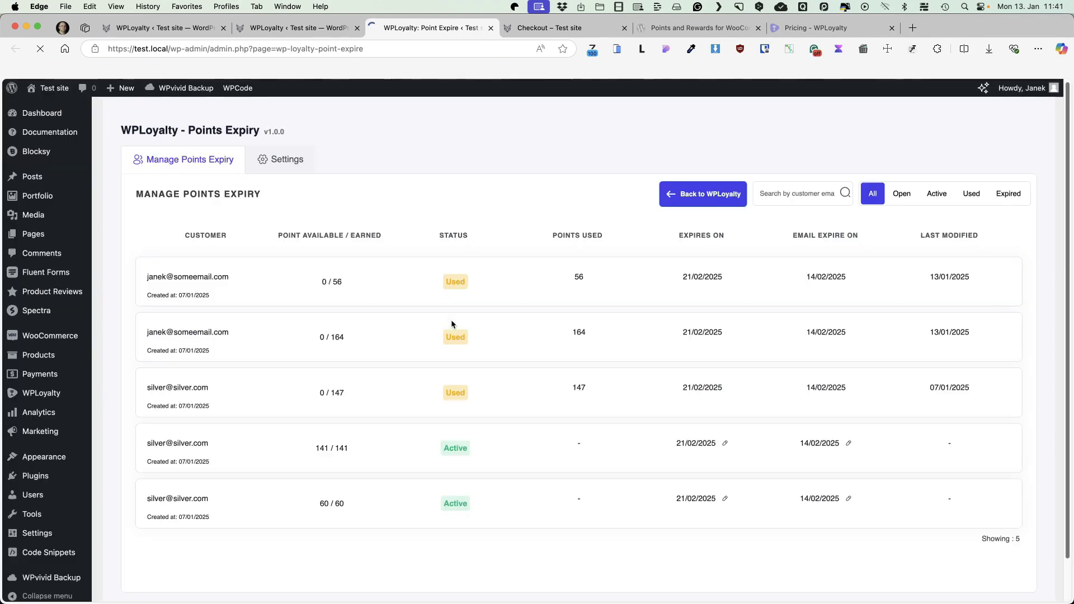
click(277, 162)
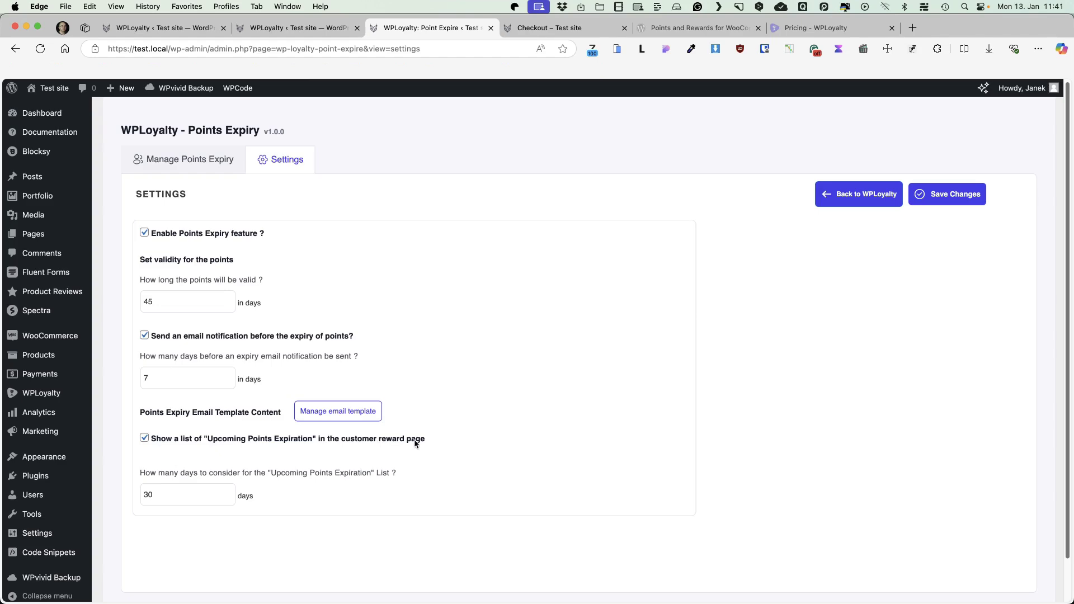
Open the Points & Rewards page in the storefront customer account and examine its points, levels, rewards and recent activities.
click(582, 27)
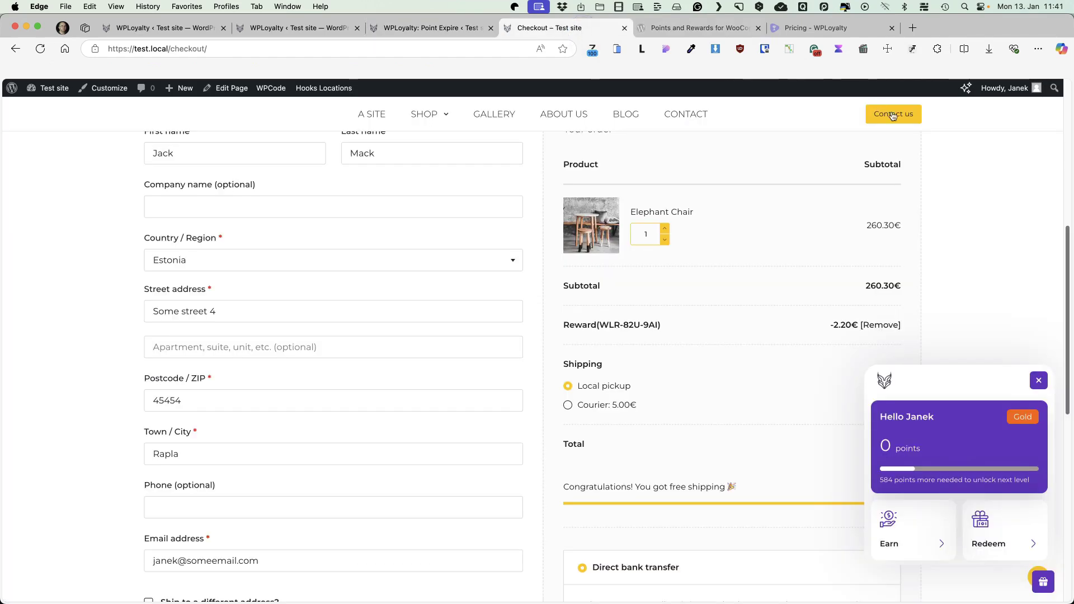
scroll(878, 187, up, 5)
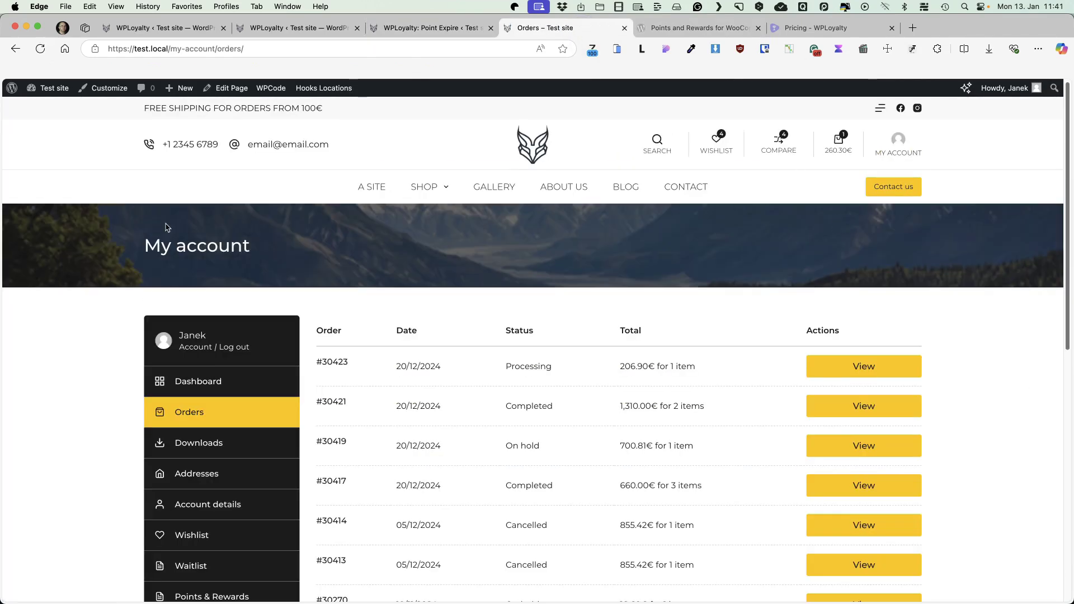
scroll(120, 257, down, 4)
click(209, 385)
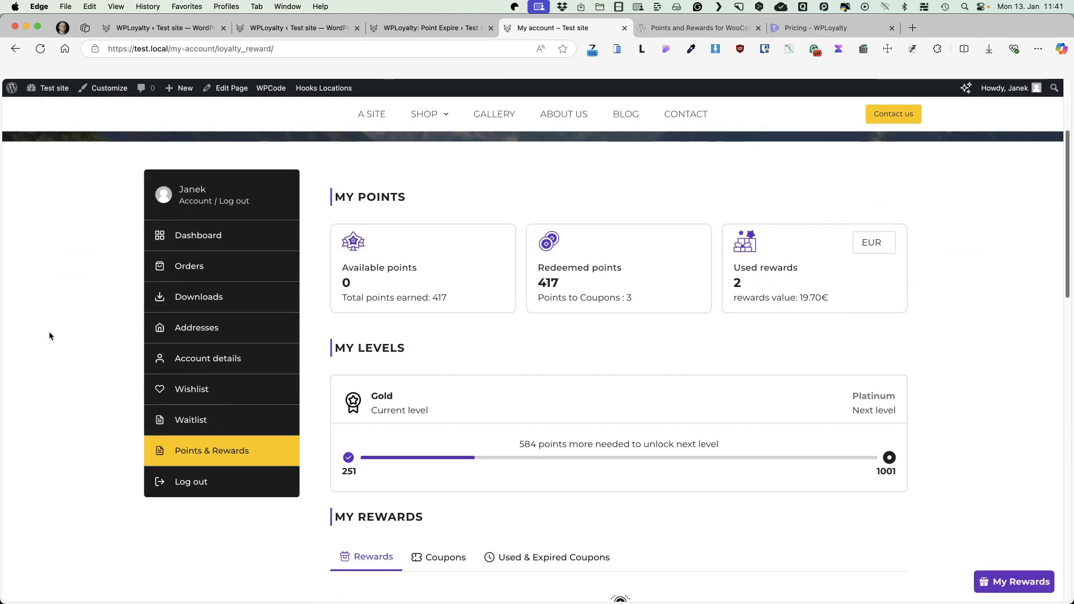
scroll(49, 329, down, 6)
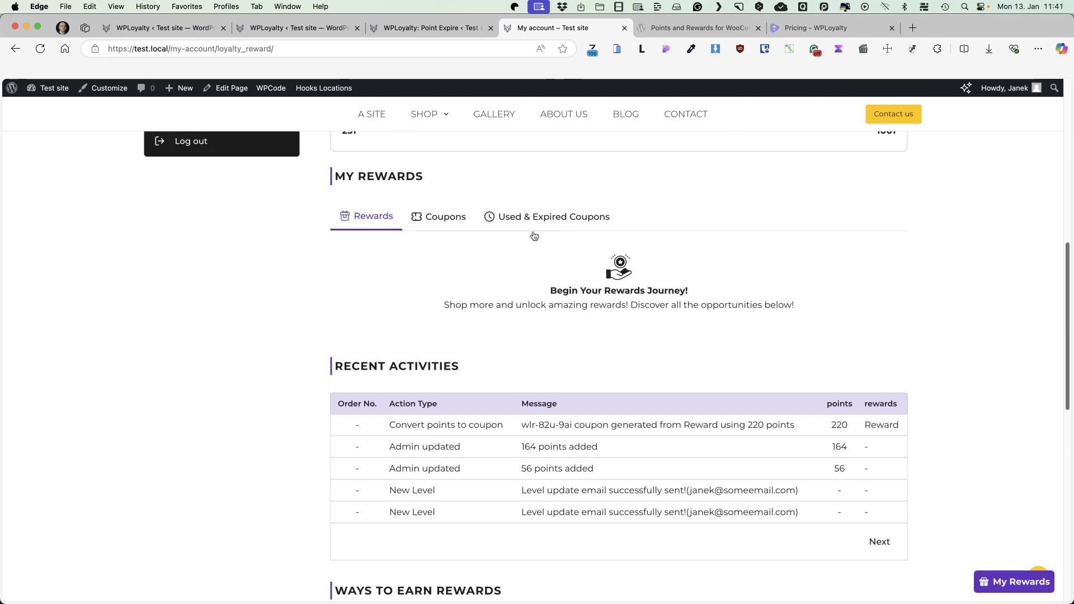
scroll(237, 305, down, 5)
Examine the Point Expiry Notification email template from the Points Expiry settings, and close both the email and expiry pages.
key(ctrl+shift+Tab)
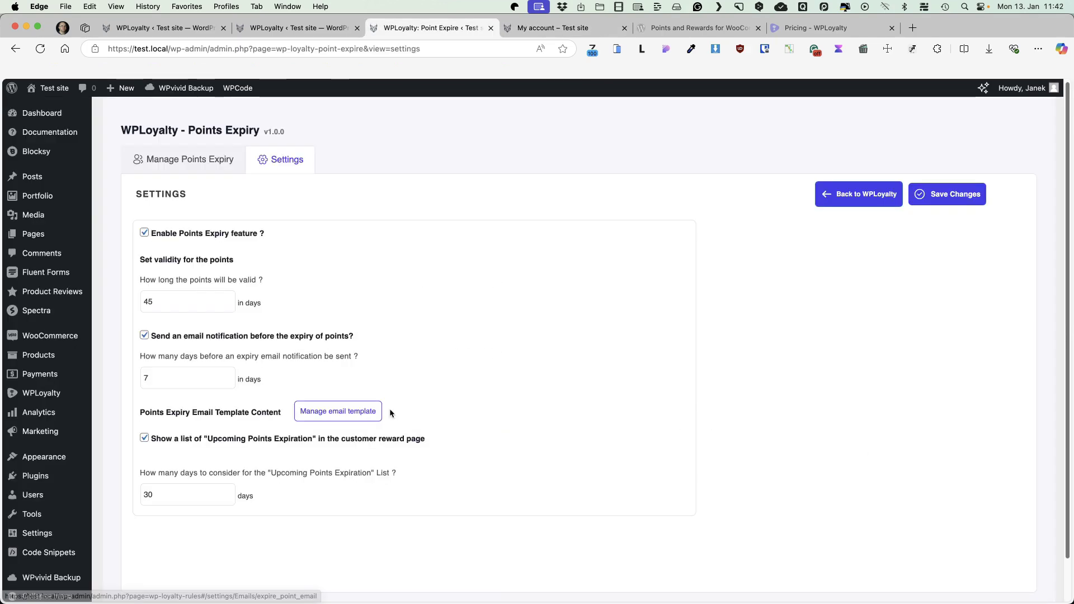
click(335, 412)
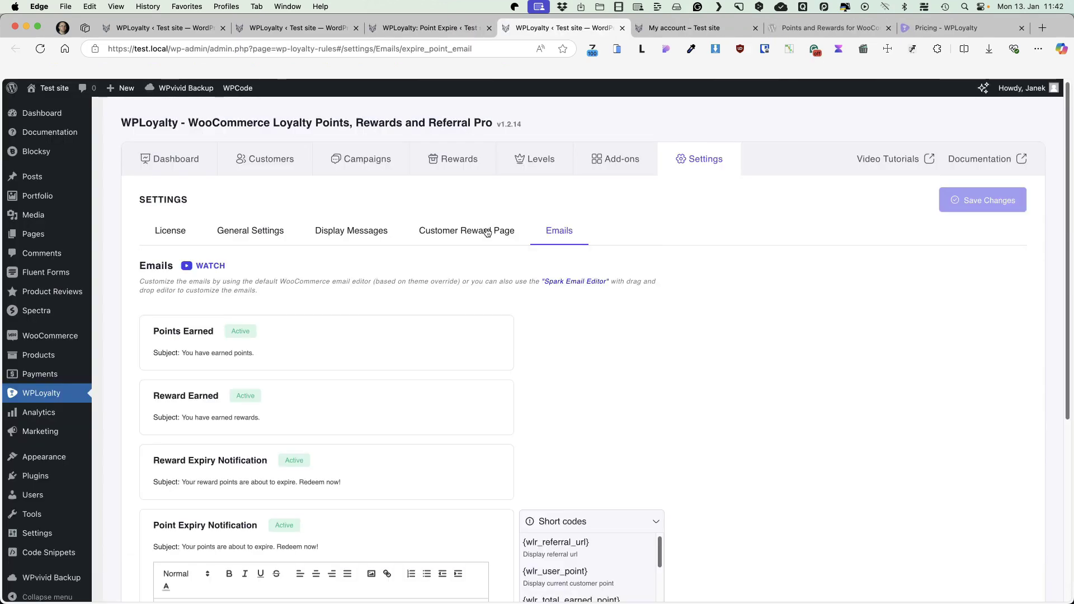
scroll(312, 341, down, 5)
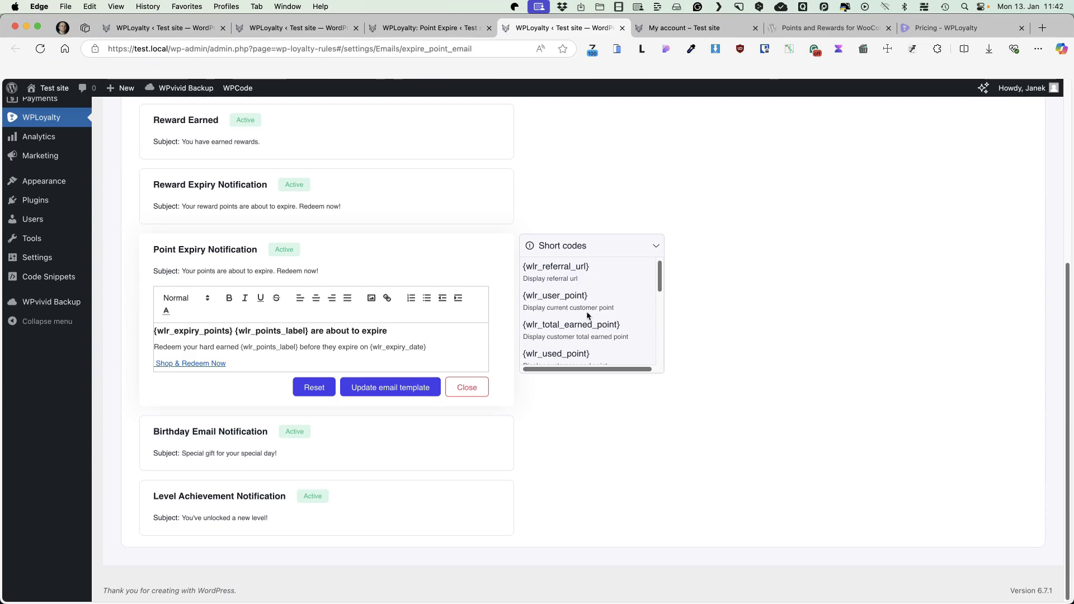
key(super+w)
key(super+w)
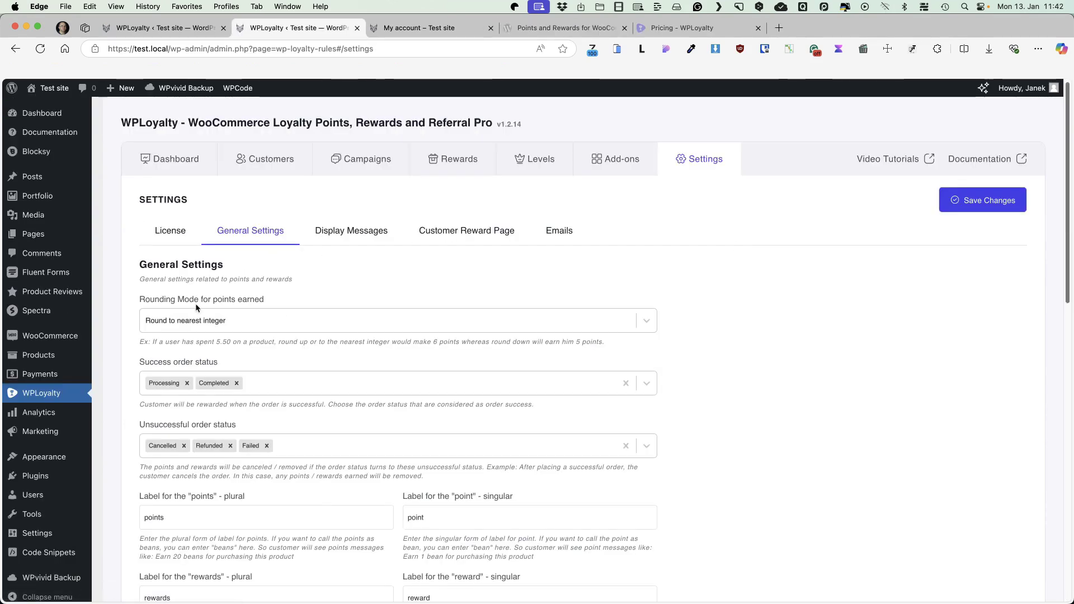
Review WPLoyalty's general settings for rounding, order statuses, point and reward labels, and coupon and referral prefixes.
scroll(199, 348, down, 2)
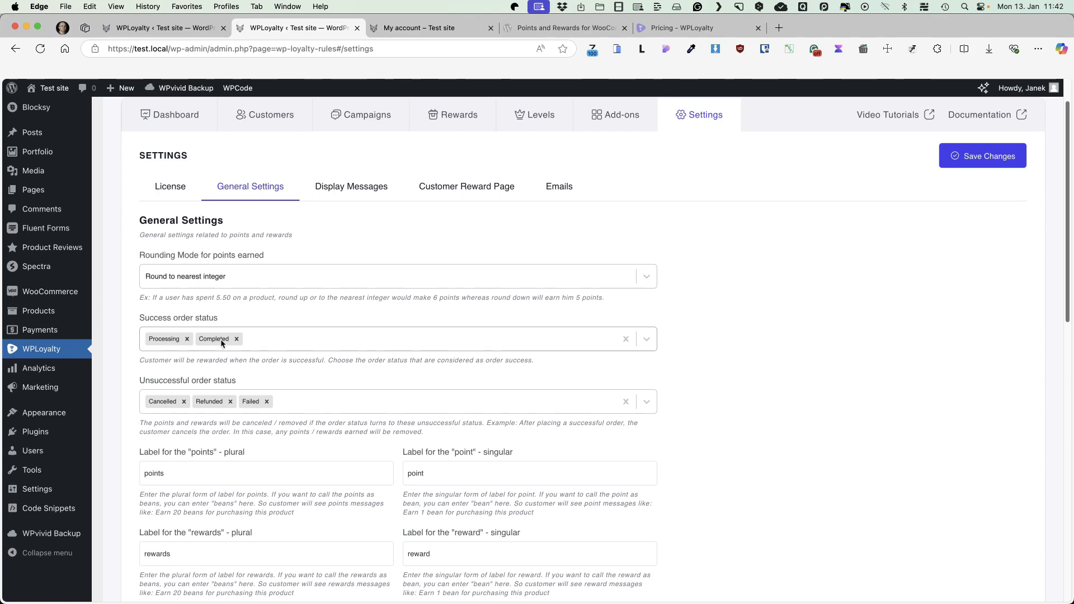
scroll(220, 340, down, 2)
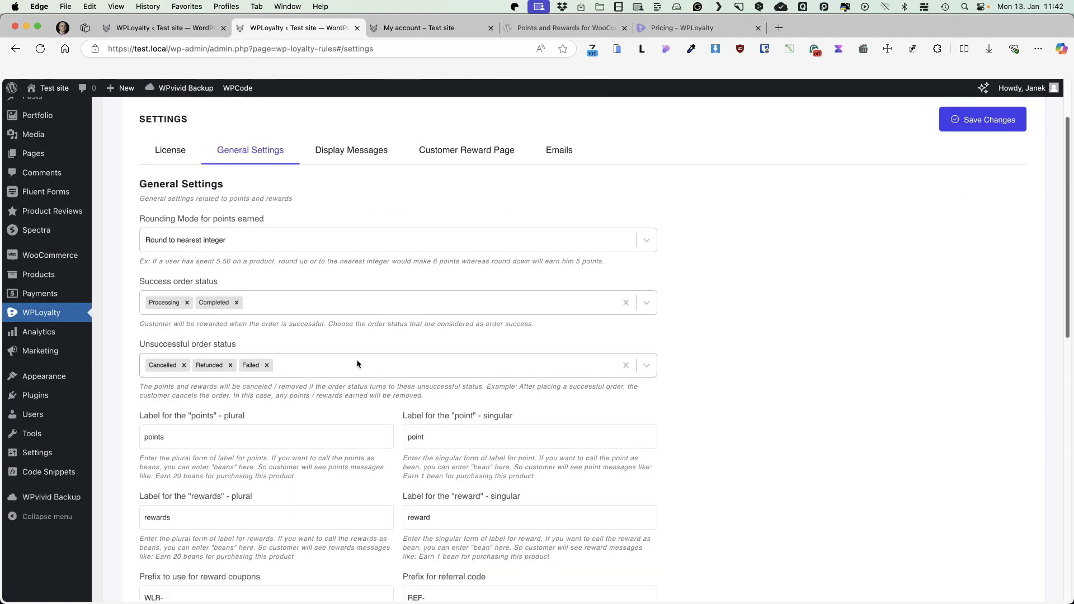
scroll(357, 363, down, 5)
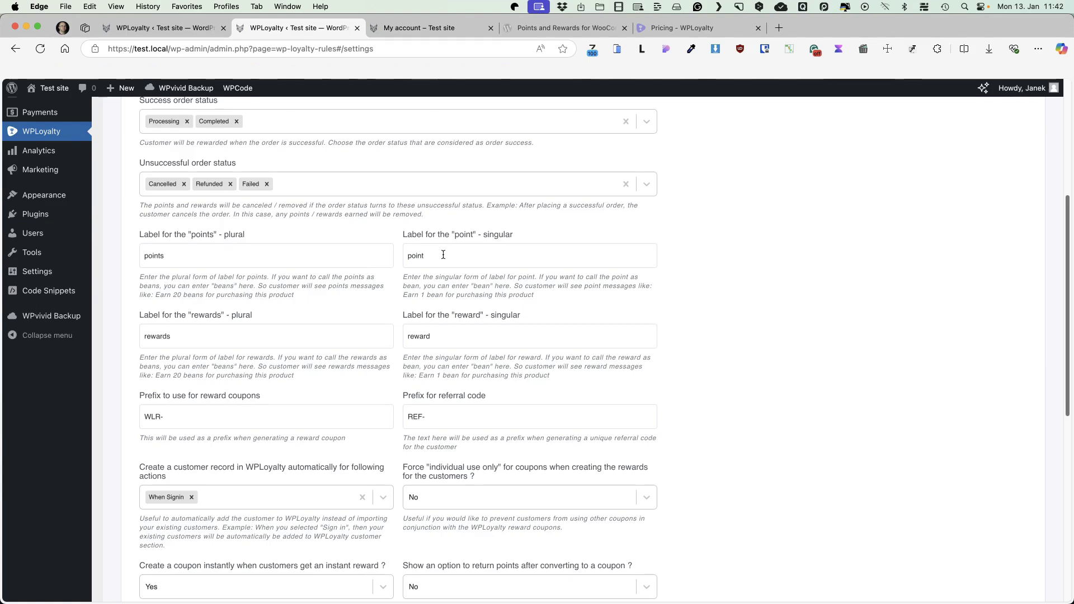
scroll(425, 285, down, 3)
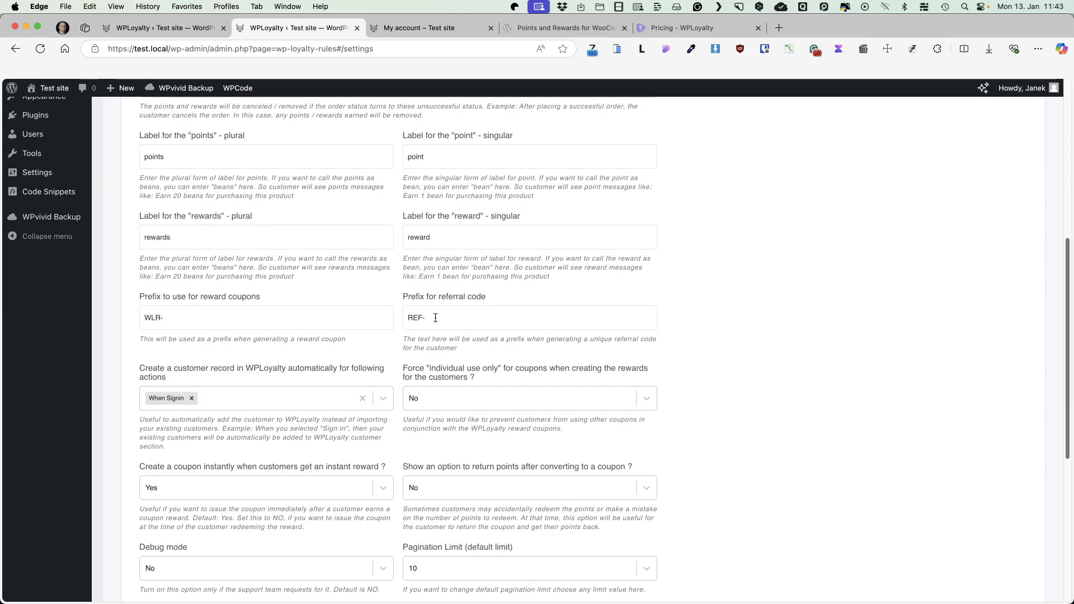
scroll(435, 319, down, 2)
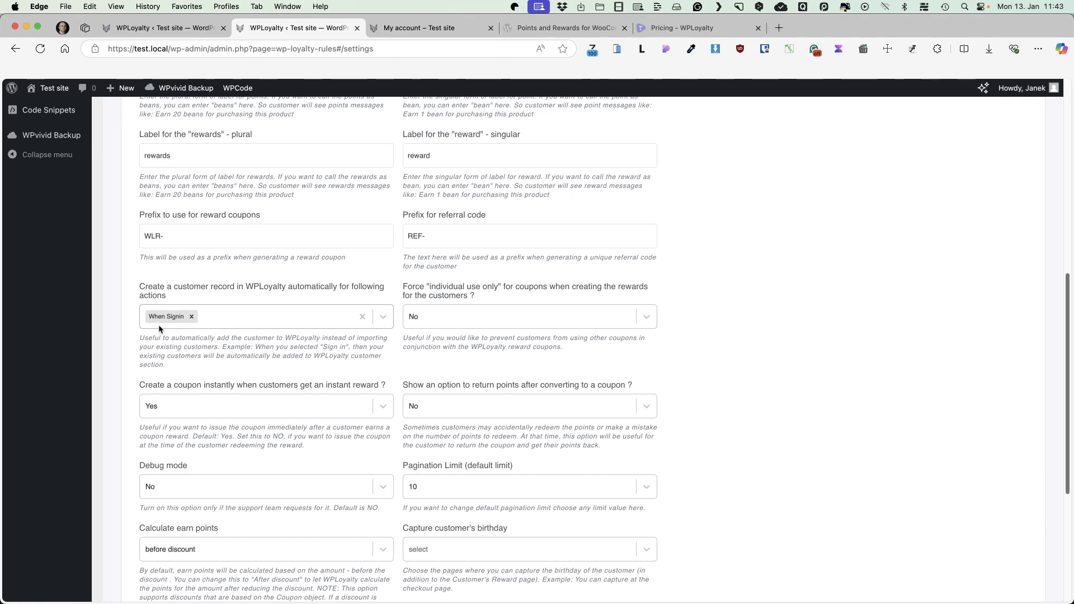
Add When Signup to the actions that automatically create a customer record, and save the general settings.
click(291, 320)
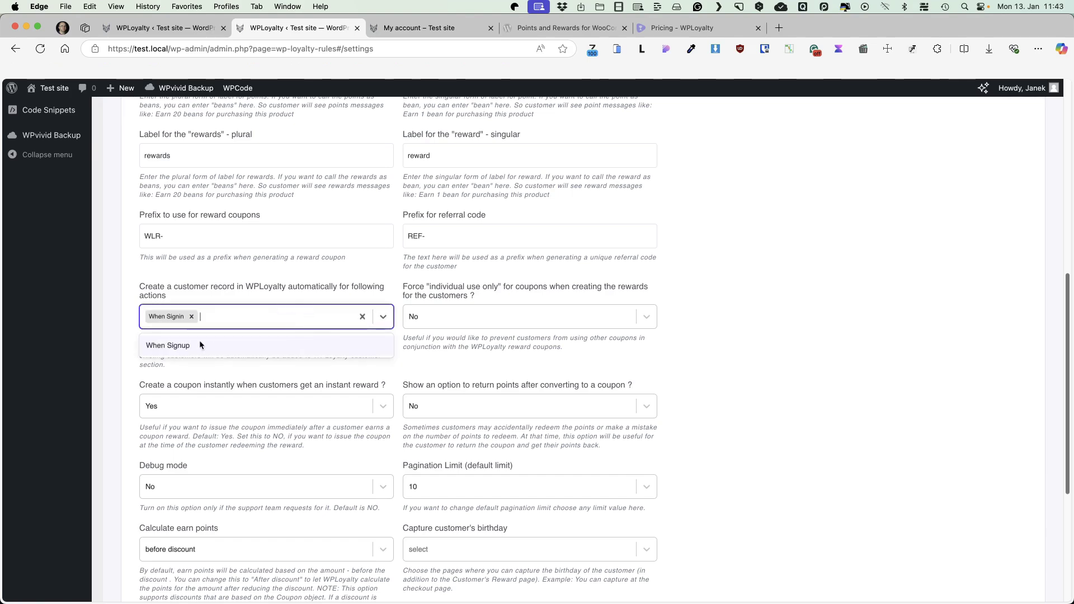
click(177, 347)
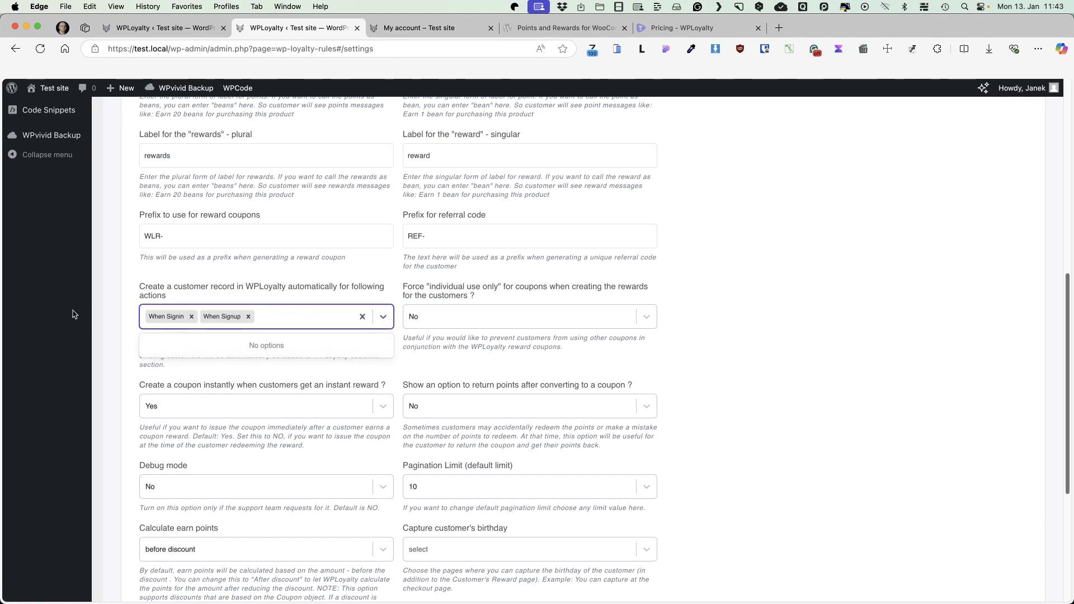
click(123, 309)
scroll(123, 309, down, 5)
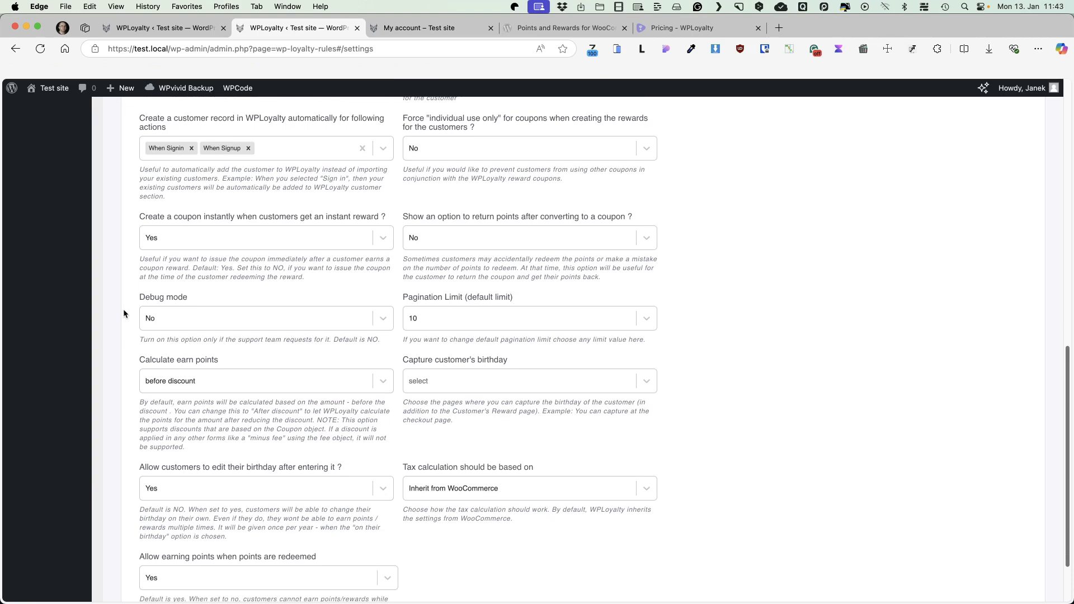
scroll(123, 313, down, 2)
scroll(168, 307, up, 15)
click(985, 207)
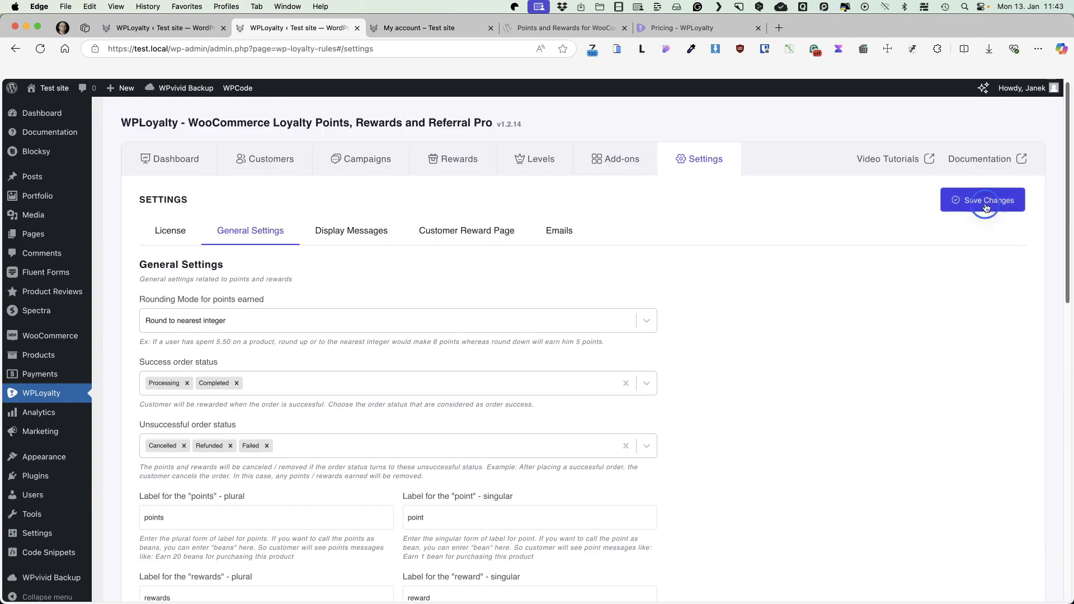
Open the product display message settings and check the earn points message on the storefront's Blue Umbral product page.
click(351, 233)
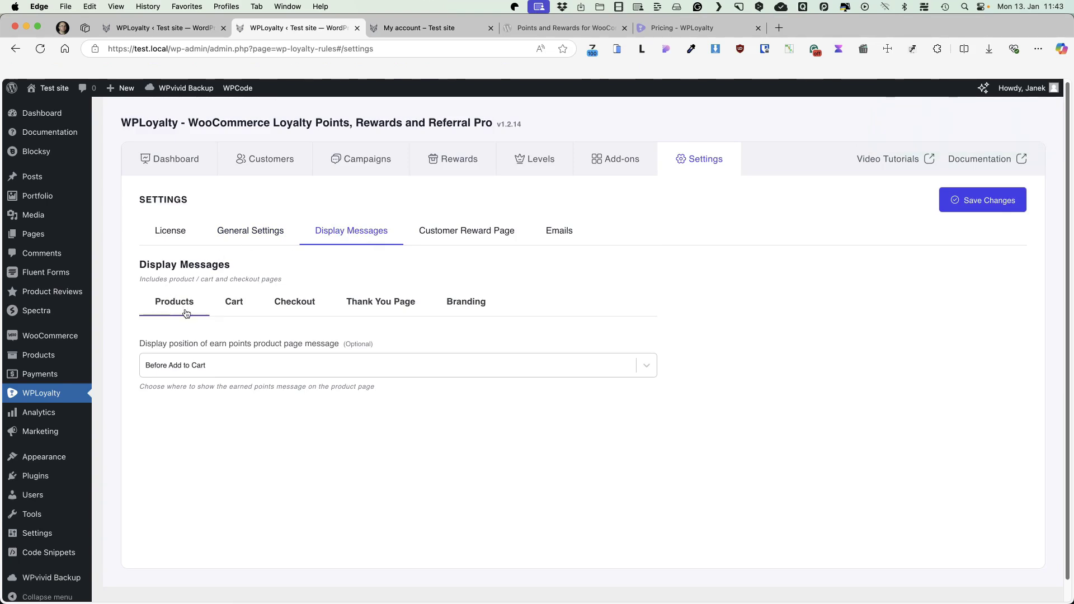
click(447, 23)
mouse_move(427, 114)
click(185, 184)
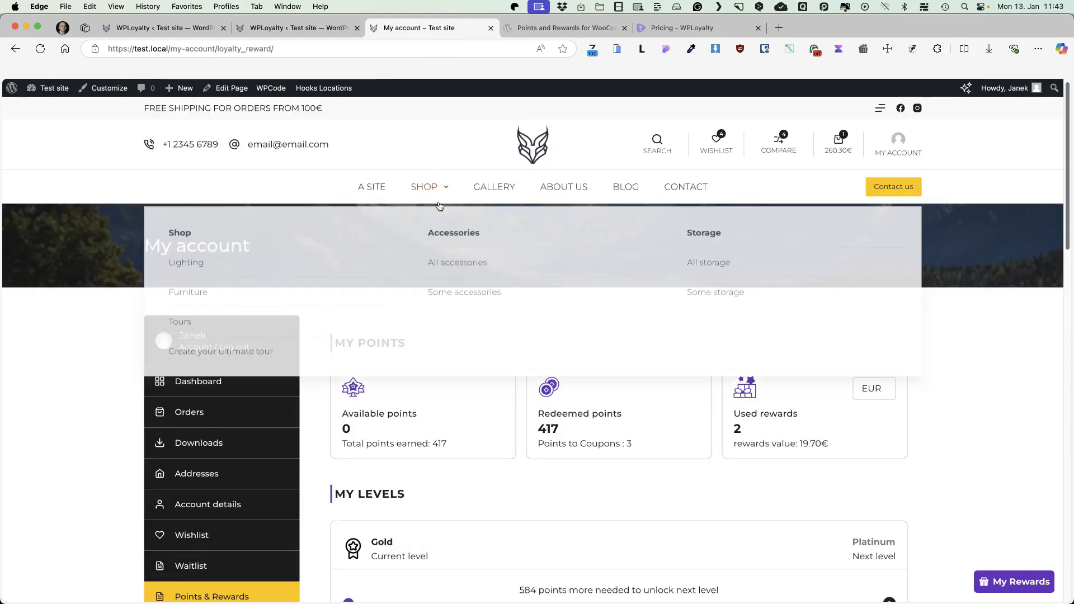
scroll(442, 297, down, 3)
scroll(253, 289, up, 5)
click(253, 291)
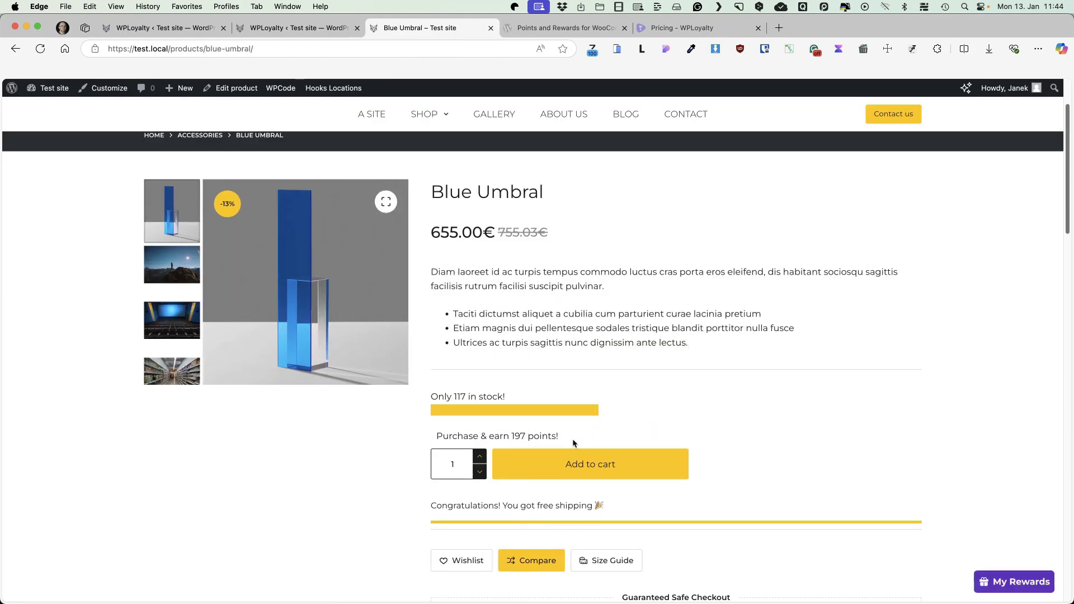
drag(559, 437, 432, 436)
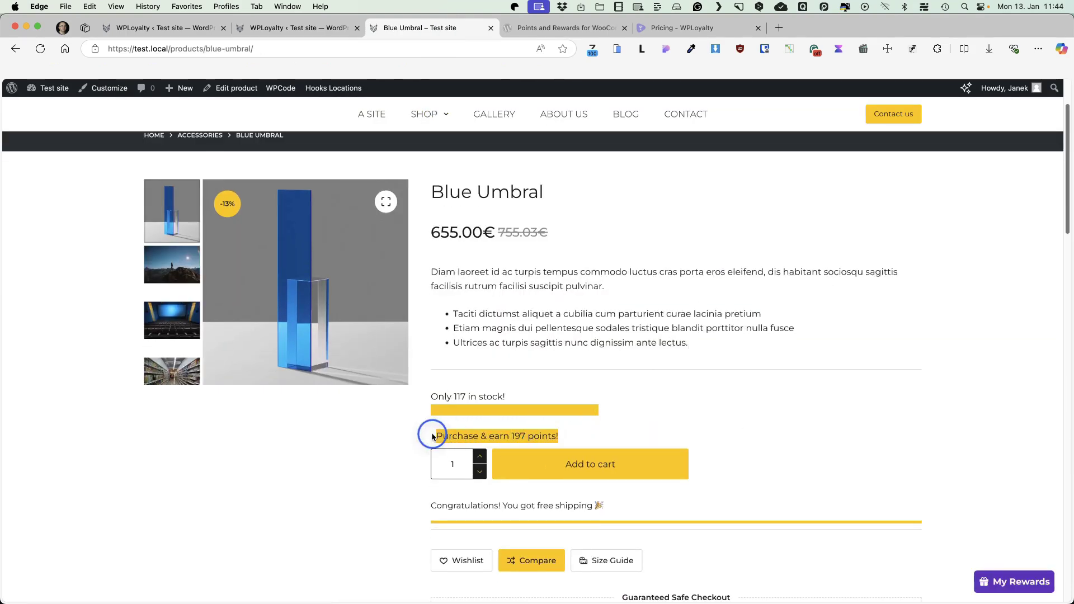
Return to the product display message settings and examine the available positions for the earn points message.
click(282, 26)
click(210, 366)
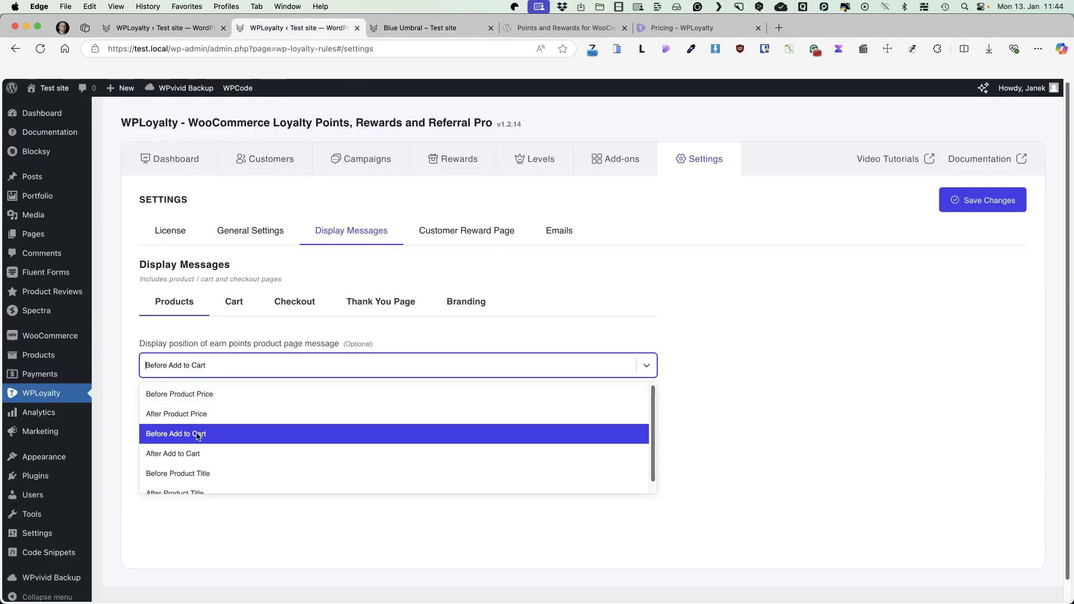
scroll(175, 454, down, 1)
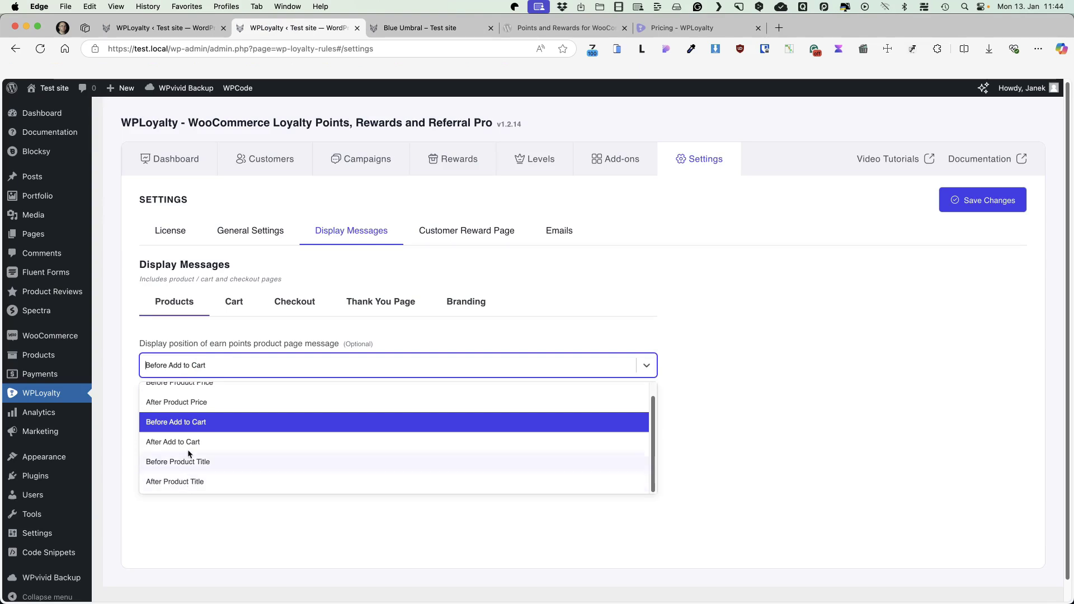
scroll(193, 444, up, 1)
click(109, 404)
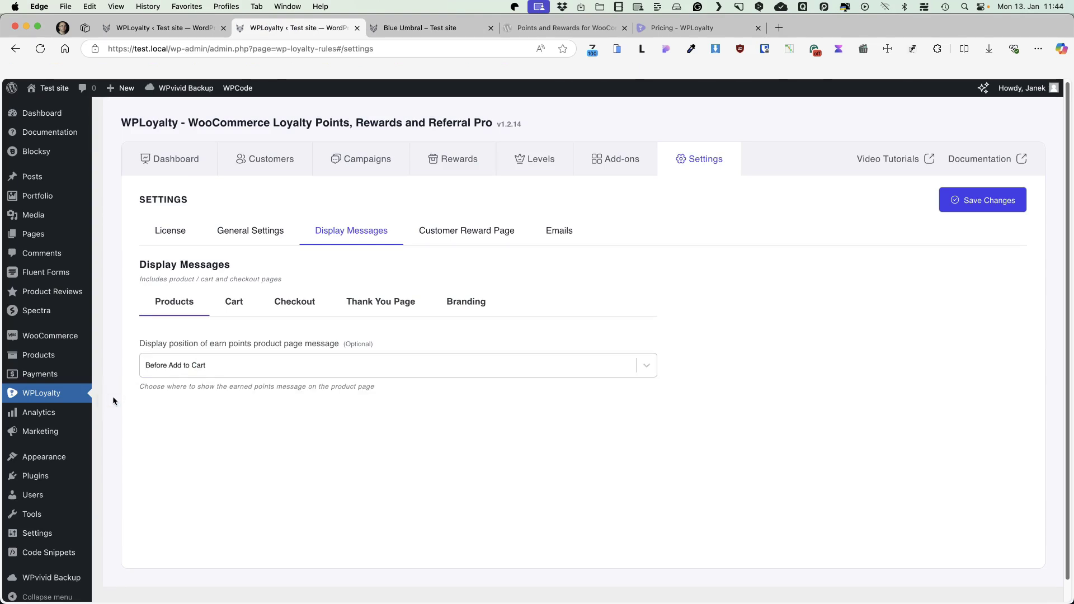
Examine the cart earn and redeem message settings and check the cart page on the storefront.
click(238, 304)
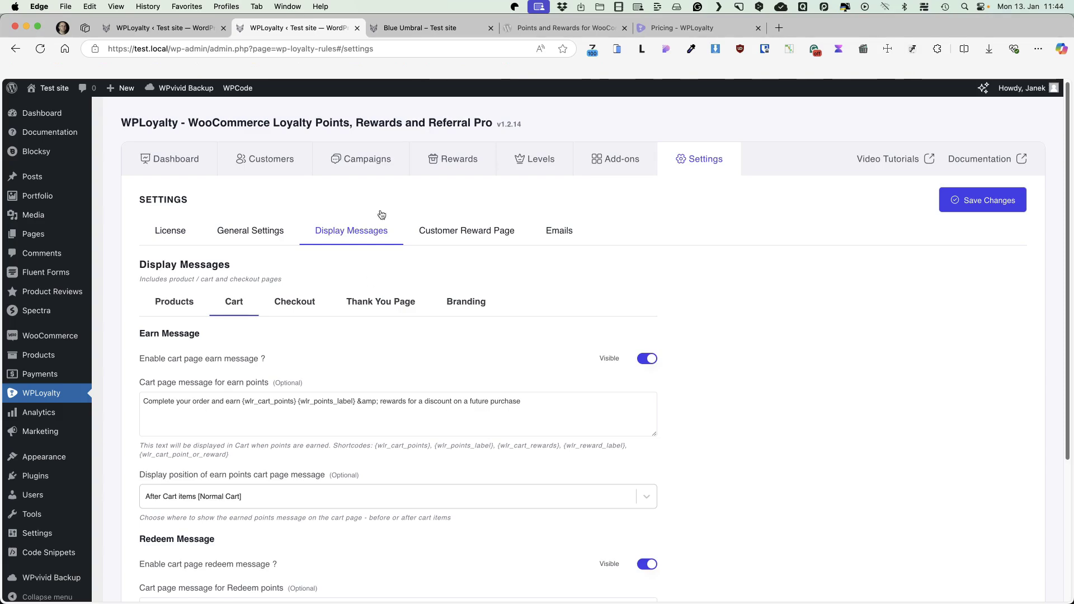
click(397, 33)
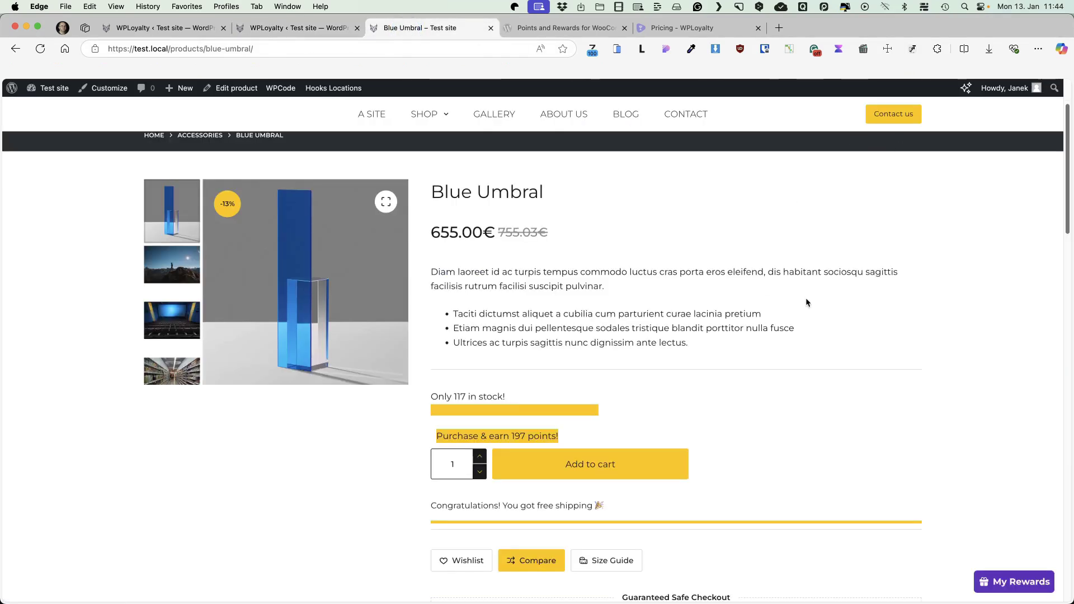
key(super+bracketleft)
key(ctrl+shift+Tab)
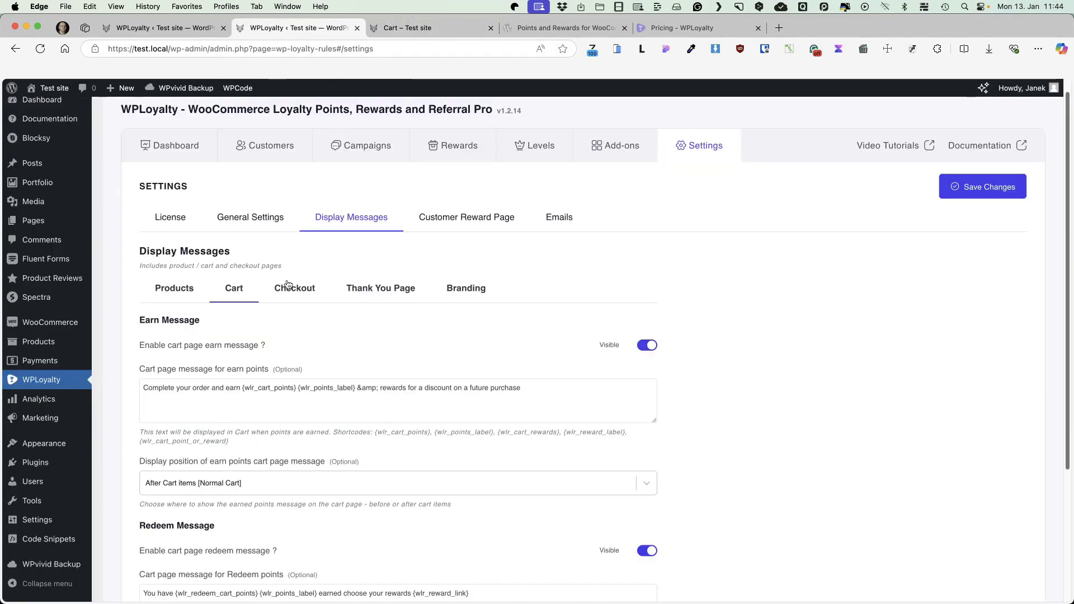
Review the checkout and thank you page message settings, and the branding colors and icons for earn and redeem messages.
click(288, 286)
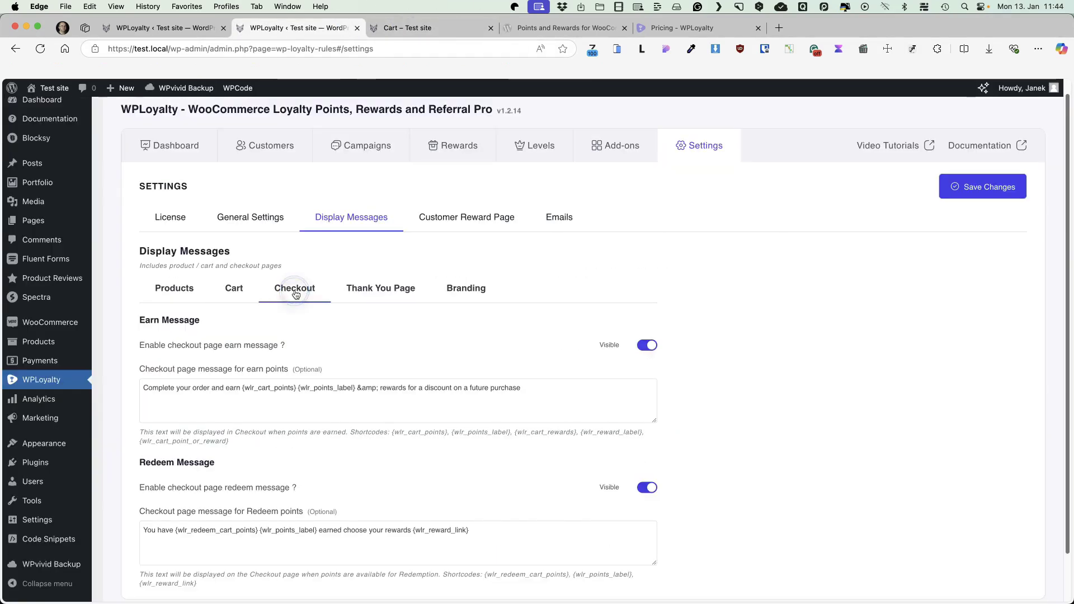
click(388, 294)
click(468, 288)
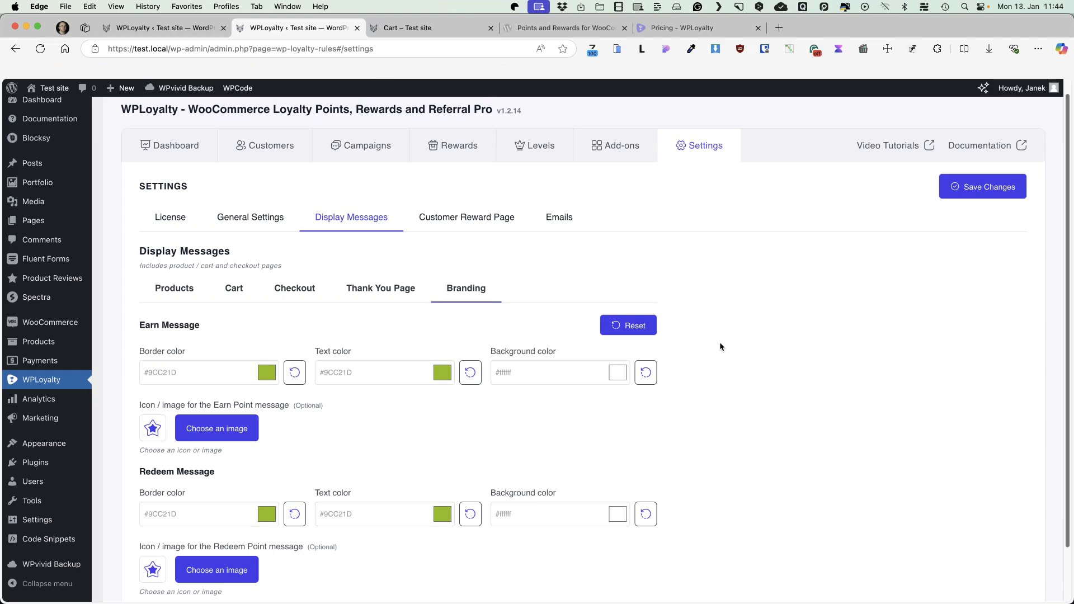
scroll(720, 347, up, 1)
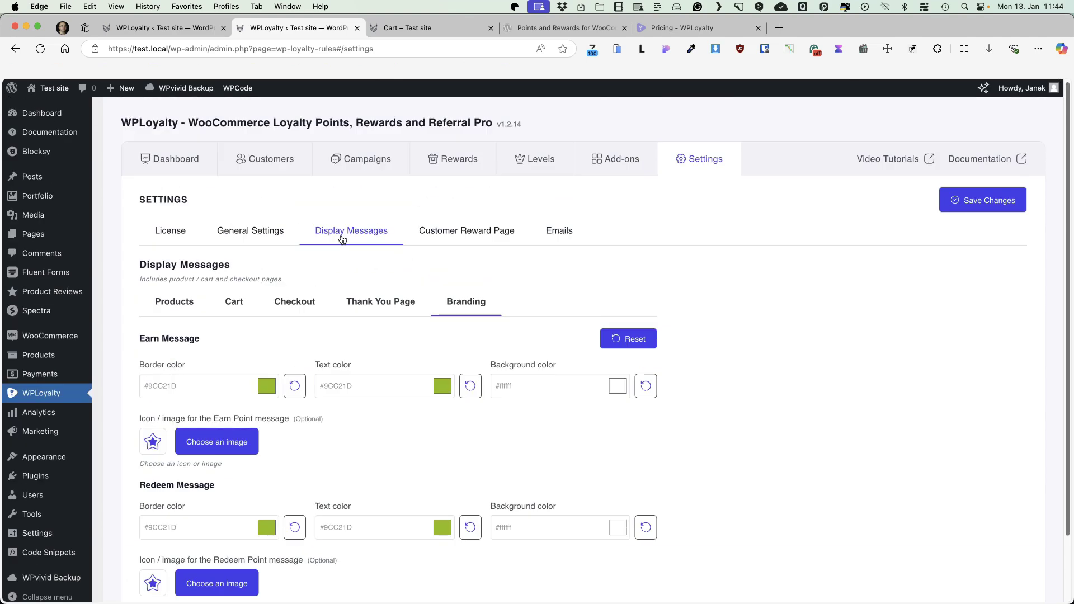
Open the Customer Reward Page settings, and view the published Loyalty Rewards page from the site's list of pages.
click(501, 232)
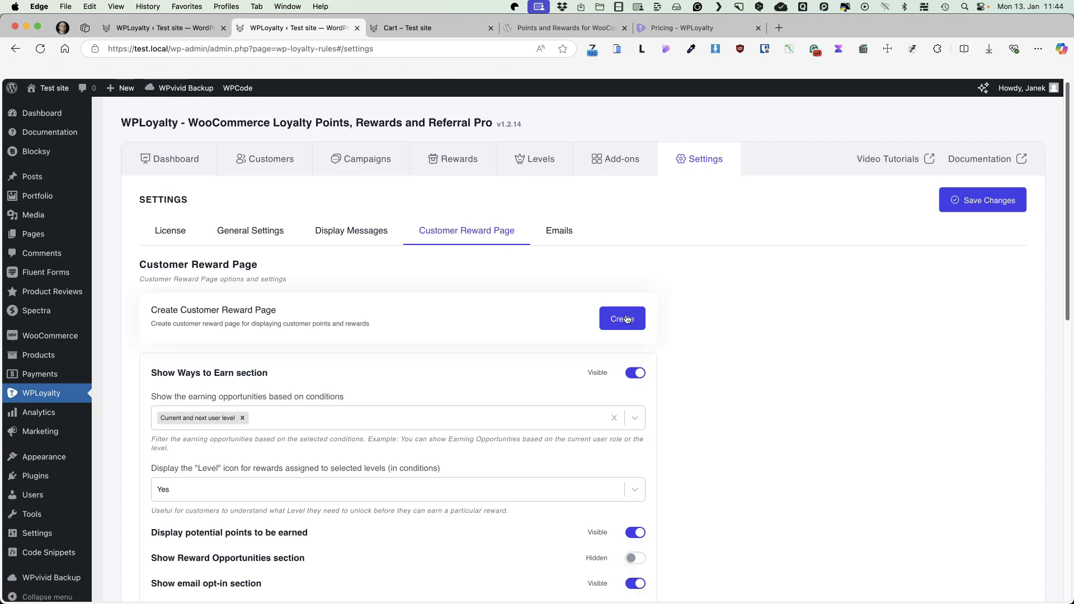
super+click(34, 234)
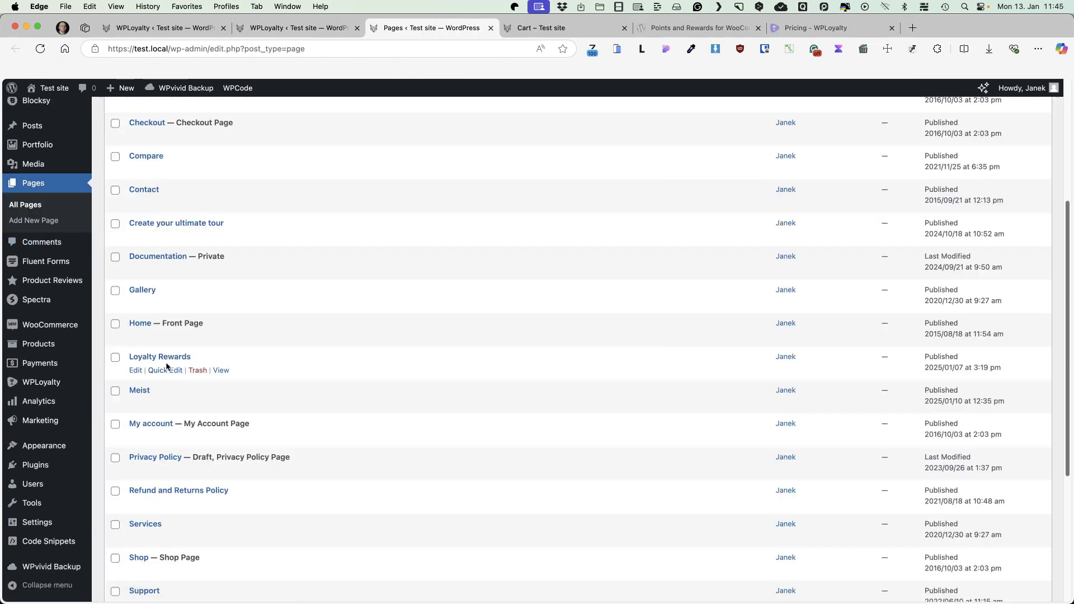
super+click(221, 370)
click(573, 28)
scroll(428, 288, down, 5)
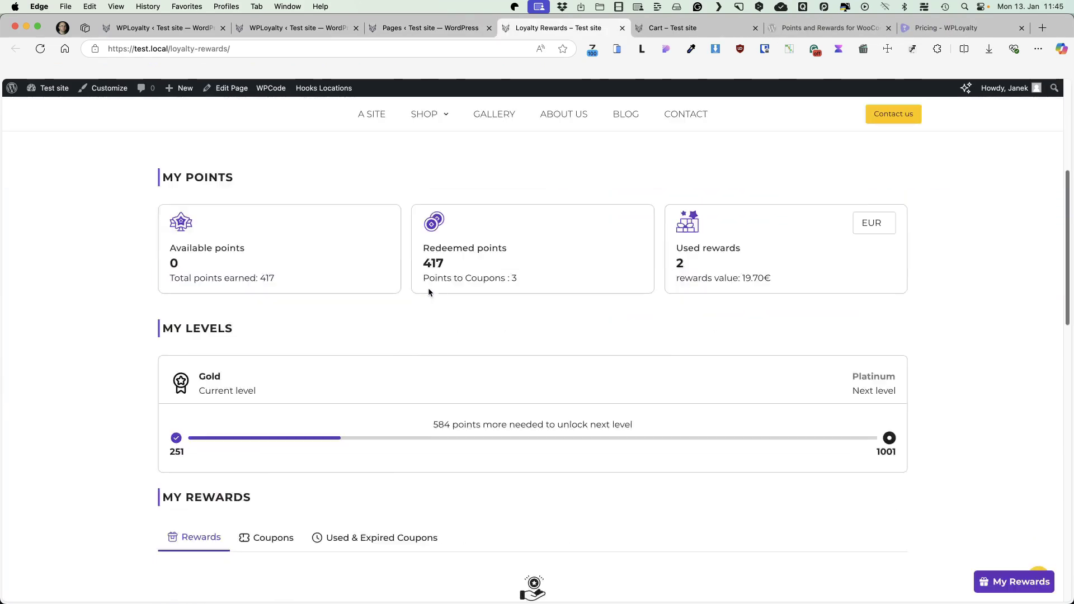
scroll(427, 287, up, 5)
Open the customer account from the storefront header and examine its Points & Rewards section.
mouse_move(898, 142)
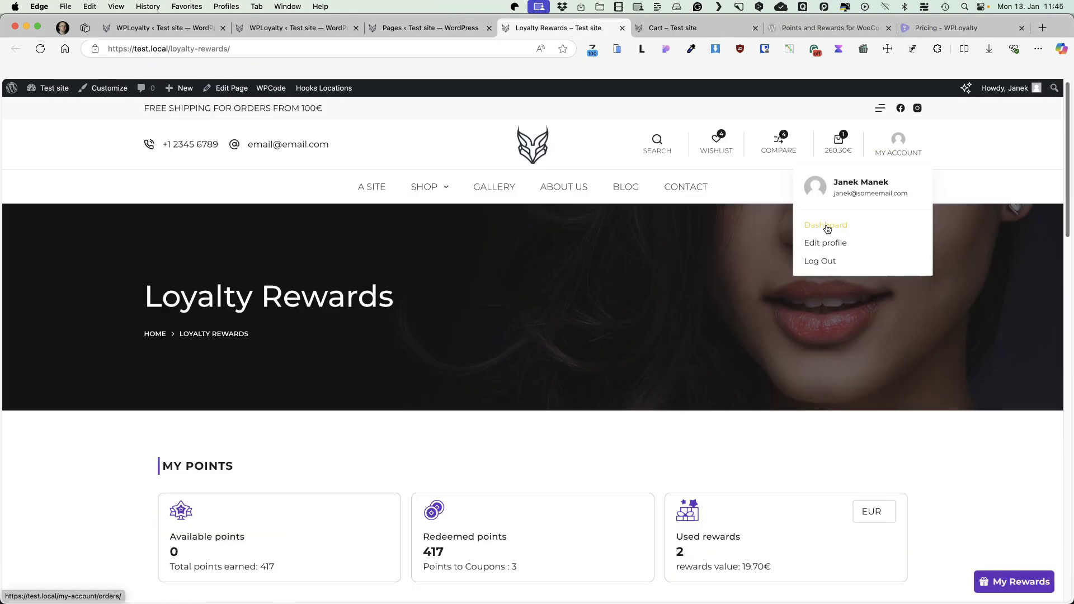
click(826, 227)
scroll(216, 370, down, 4)
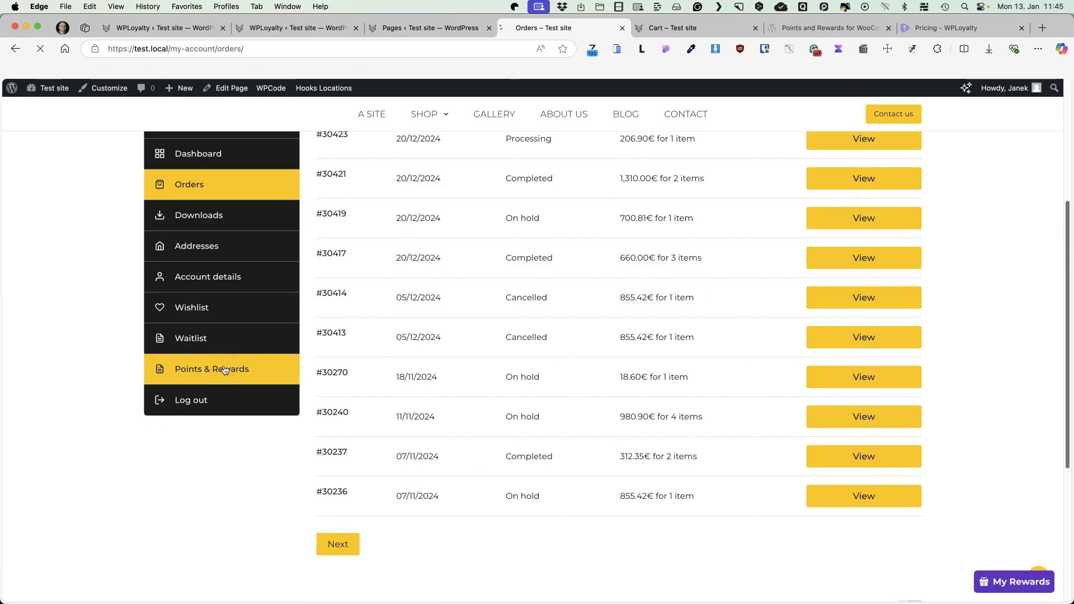
click(216, 370)
scroll(127, 354, down, 5)
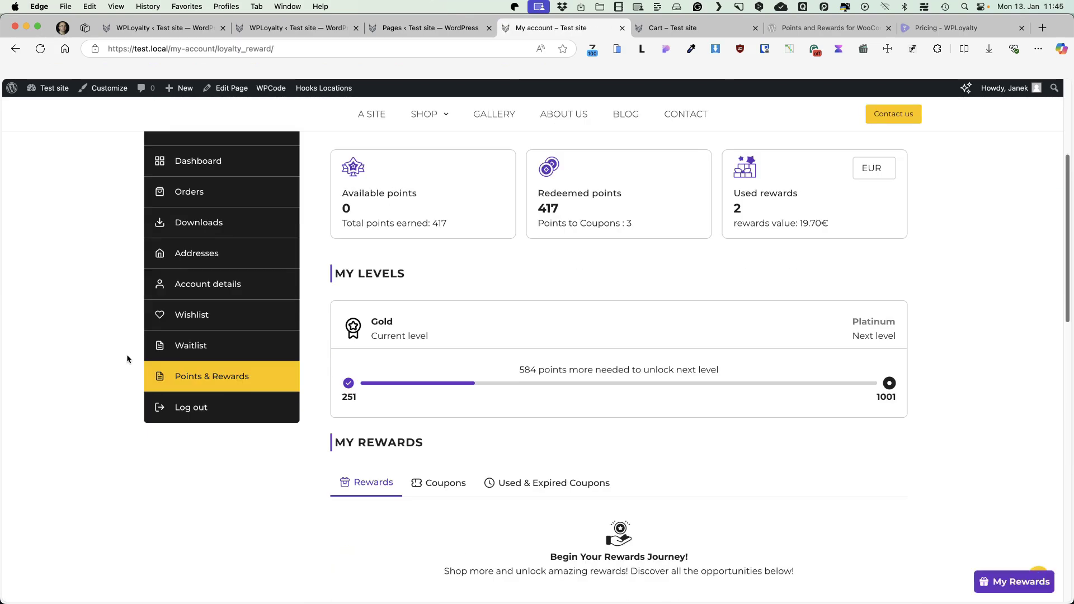
scroll(126, 354, up, 5)
Return to the Customer Reward Page settings and review the section visibility and branding options.
click(297, 27)
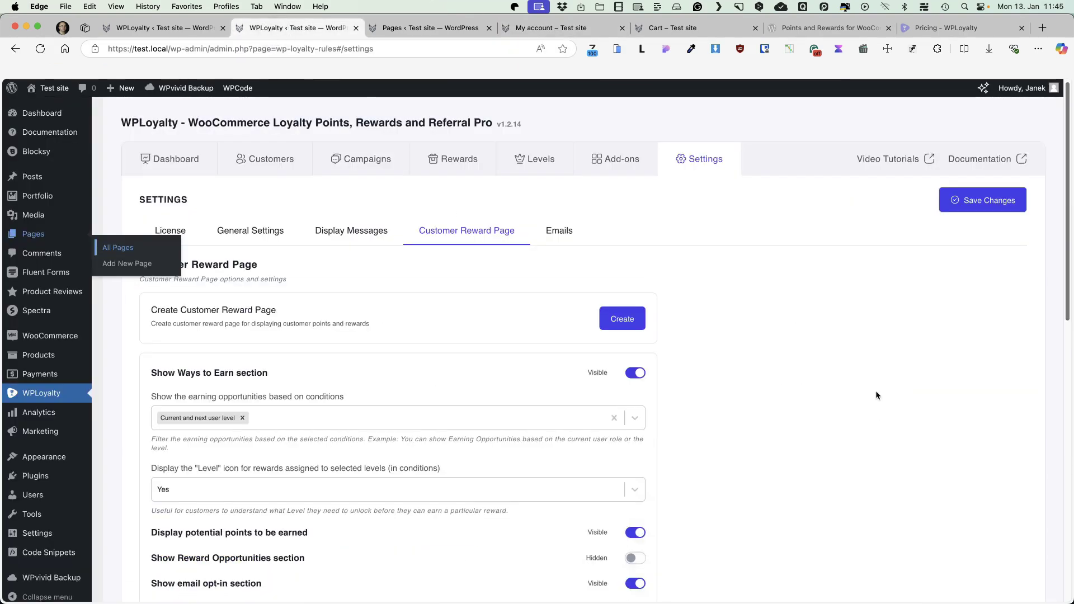
scroll(765, 414, down, 4)
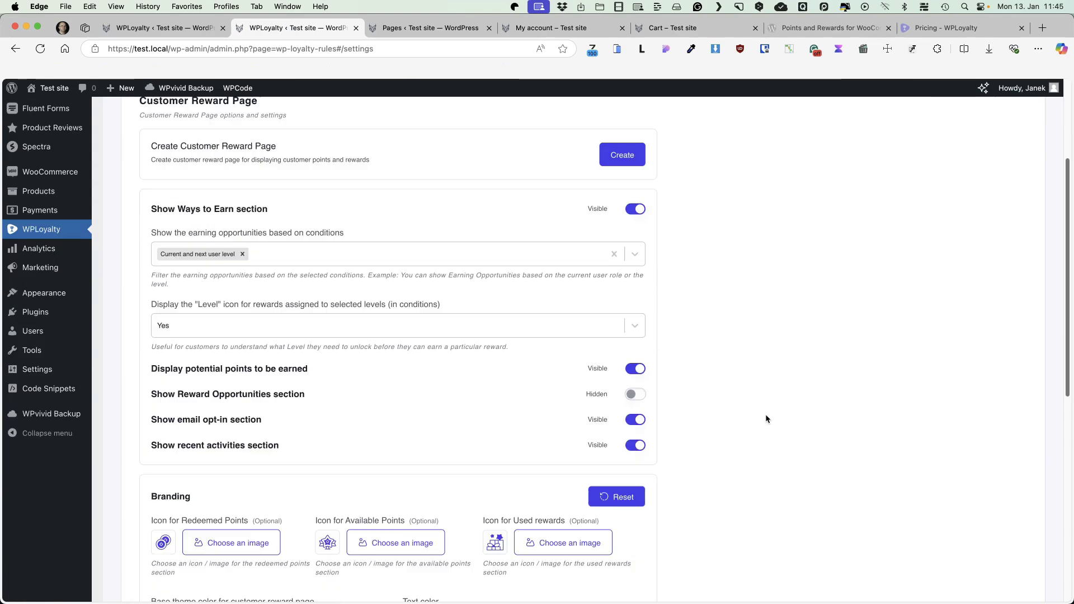
scroll(761, 414, up, 4)
Review WPLoyalty's list of notification emails and open the WooCommerce management page for the Points Earned email.
click(568, 234)
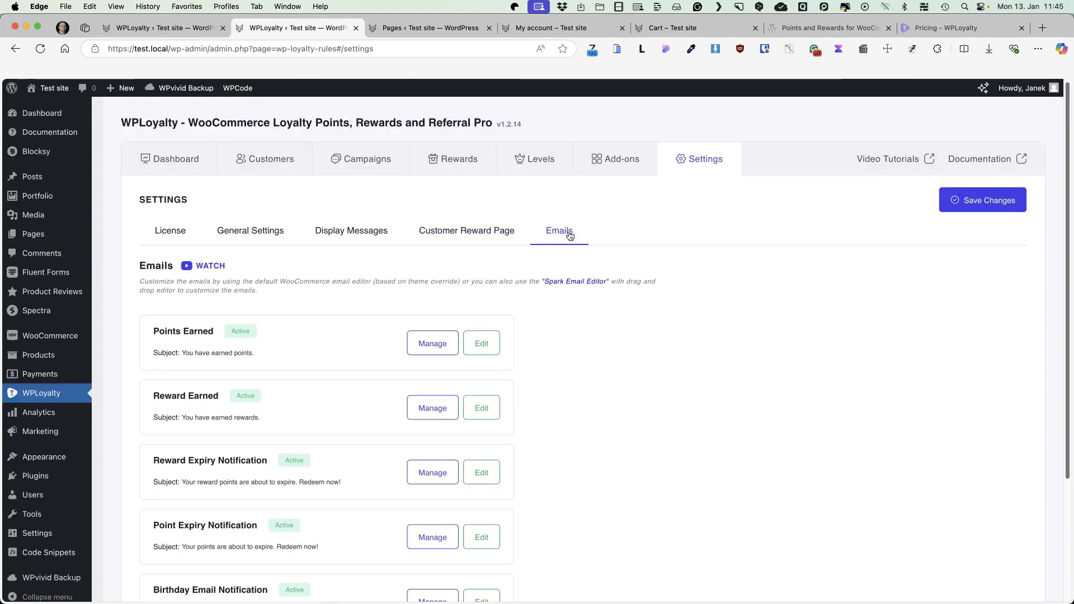
scroll(648, 316, down, 3)
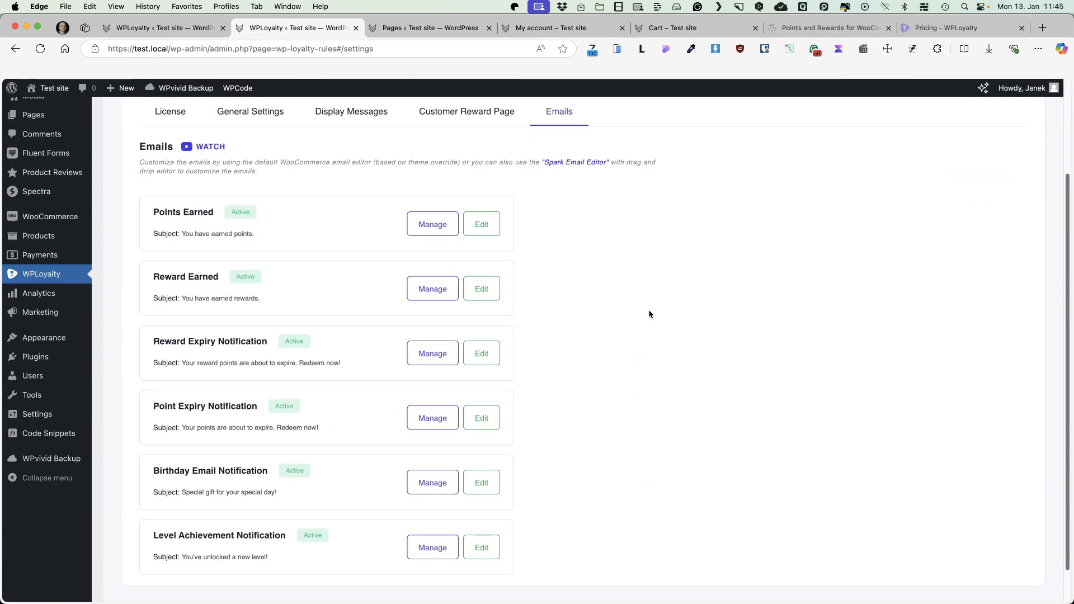
click(431, 225)
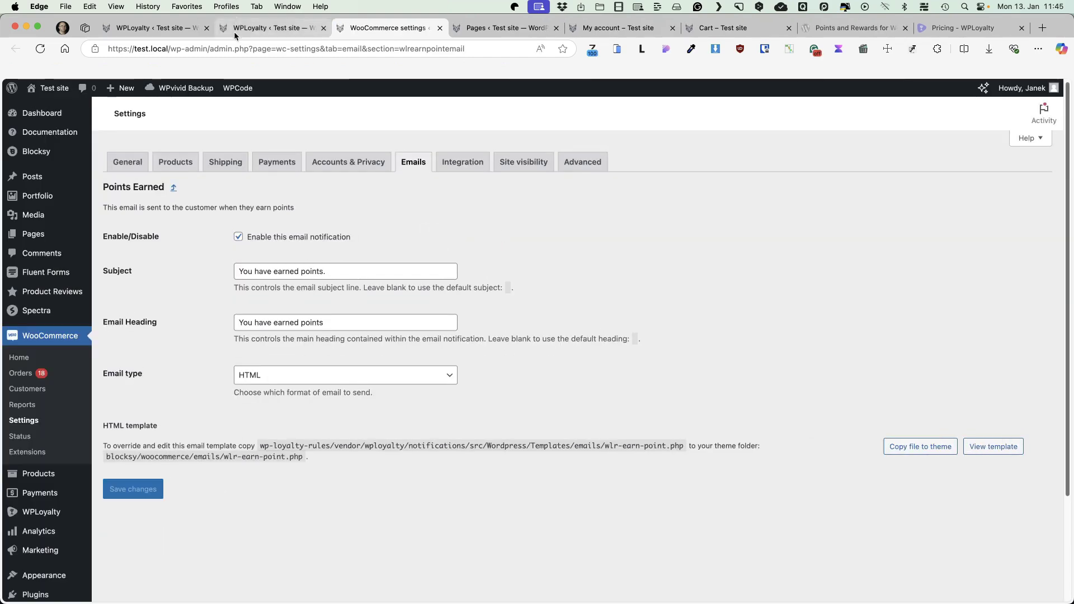
Open the Points Earned email template for editing in WPLoyalty's email settings and examine its content and short codes.
click(271, 28)
click(482, 227)
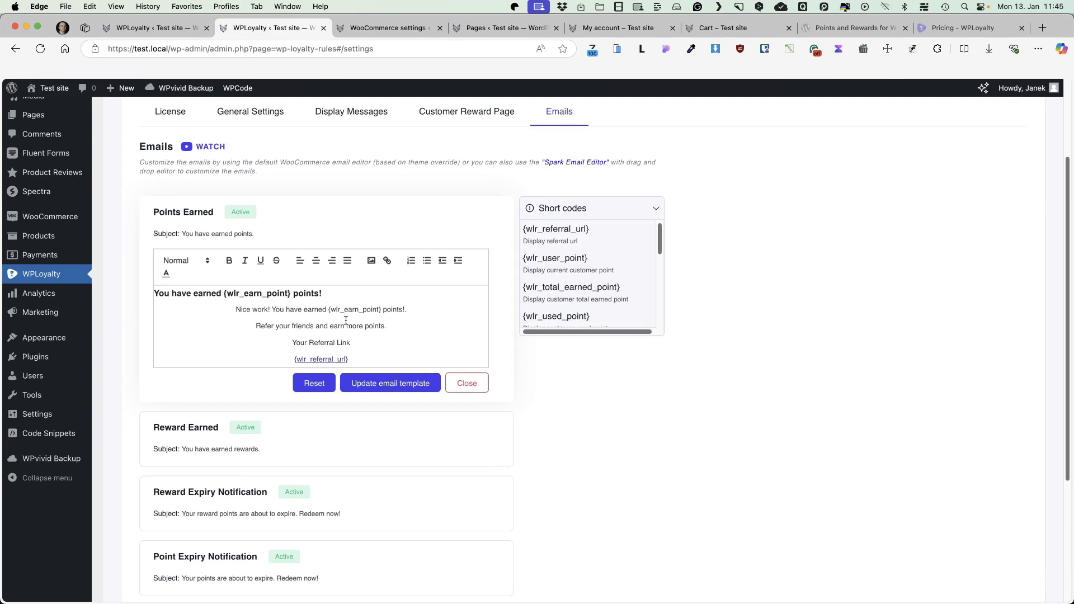
scroll(346, 320, down, 5)
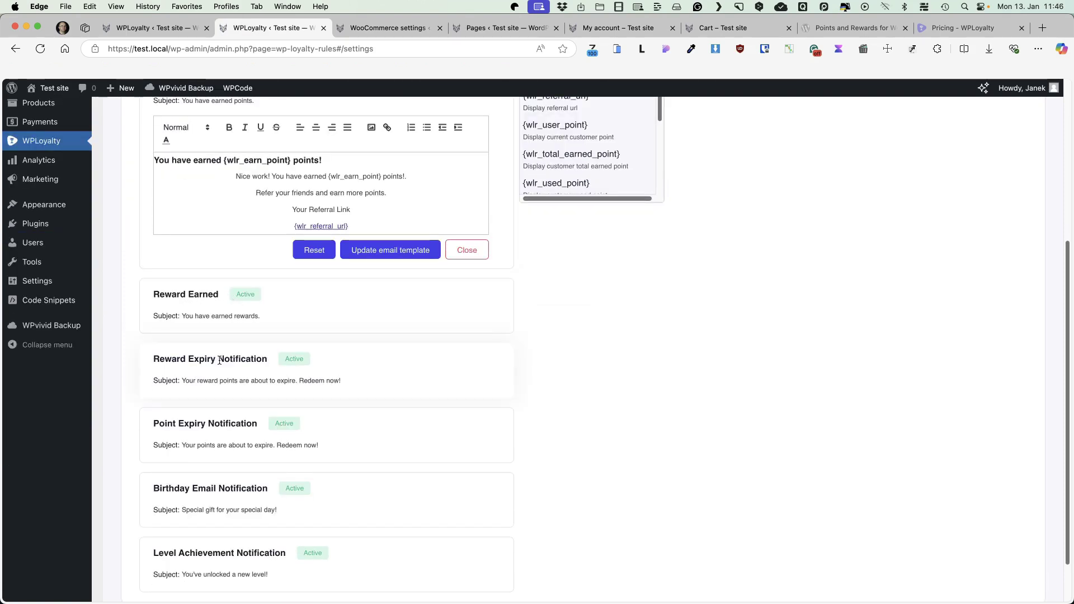
scroll(274, 364, down, 2)
scroll(461, 333, up, 5)
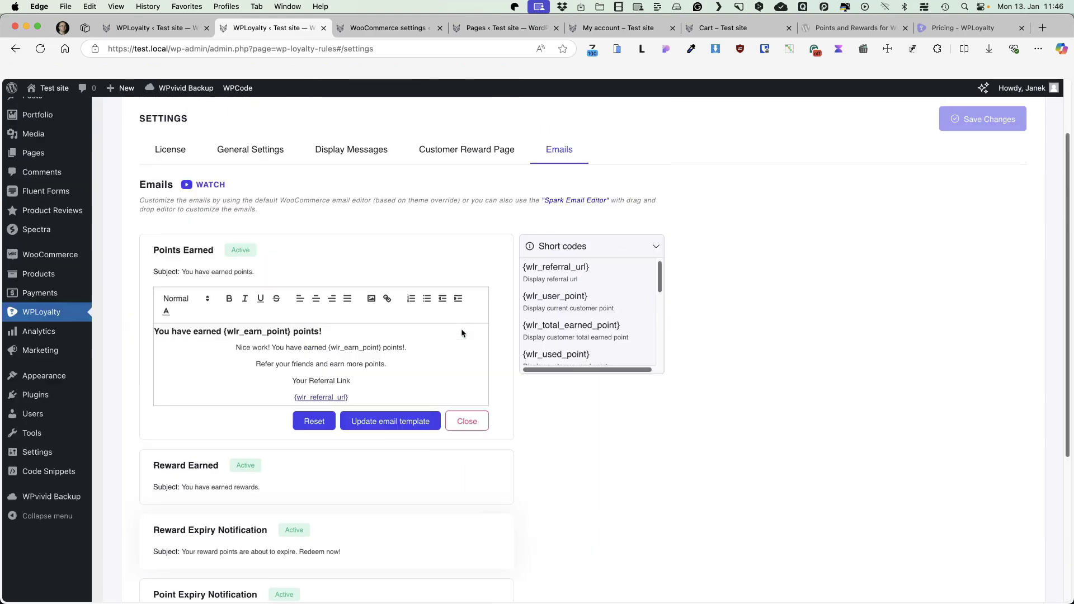
scroll(460, 333, up, 2)
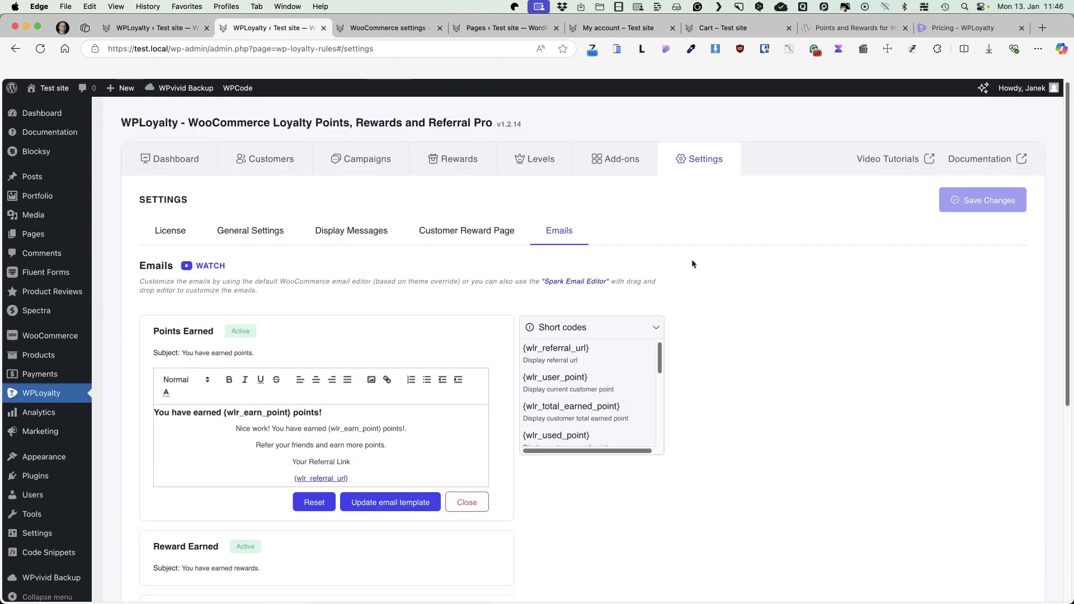
Select all existing loyalty campaigns and delete them, confirming the deletion.
click(177, 162)
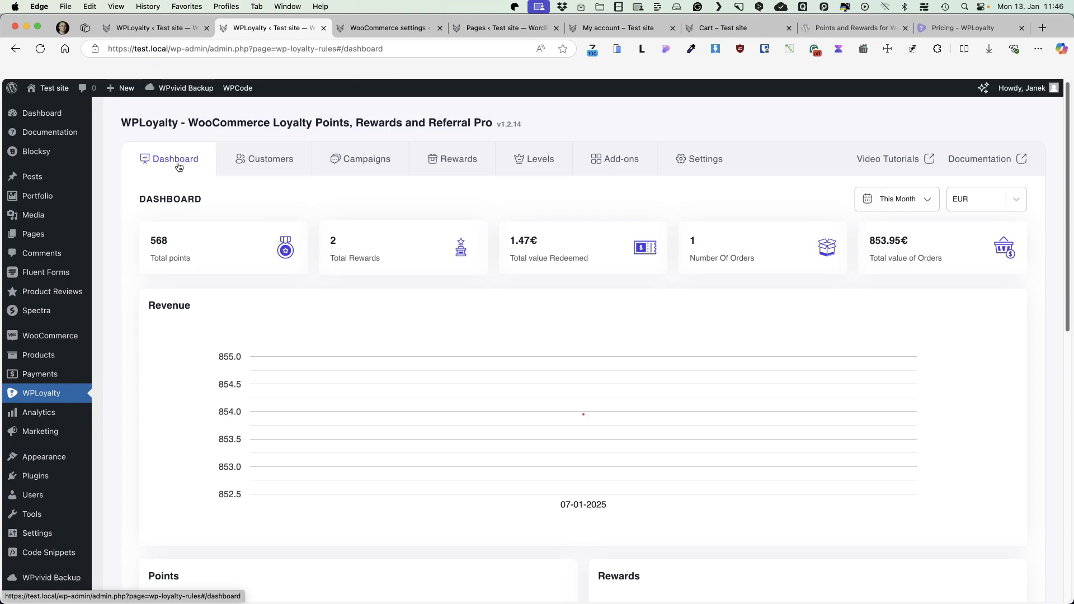
click(364, 162)
click(173, 240)
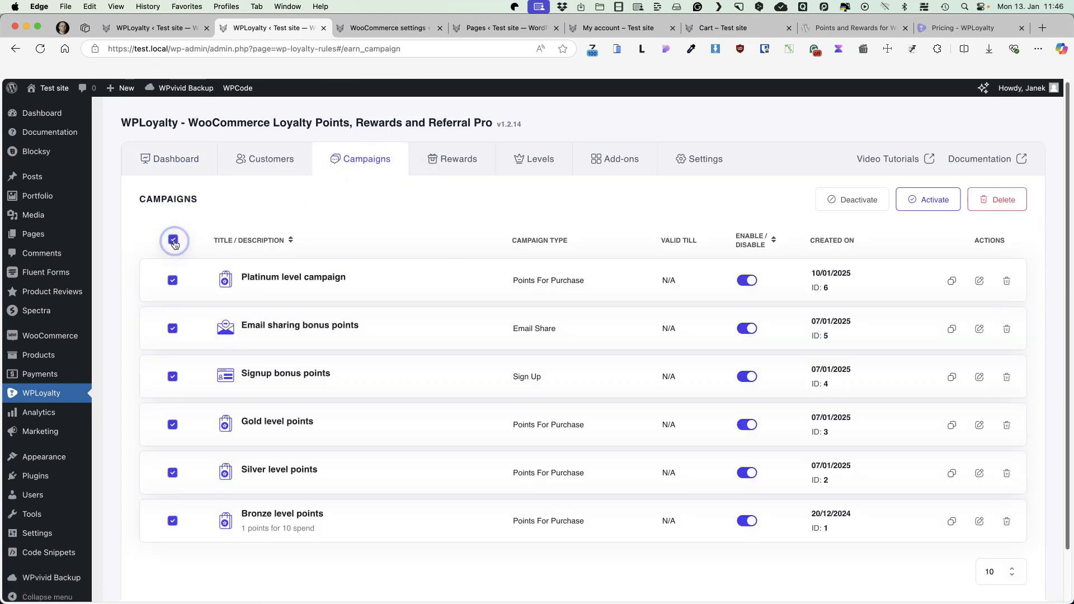
click(997, 199)
click(622, 251)
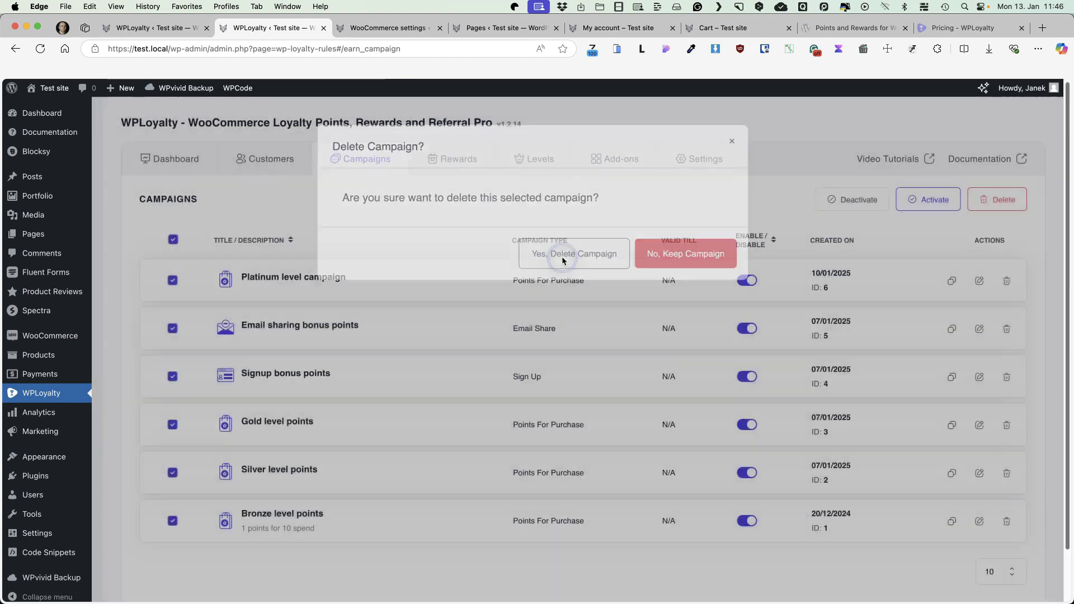
Select the Point Conversion reward and delete it, confirming the deletion.
click(444, 170)
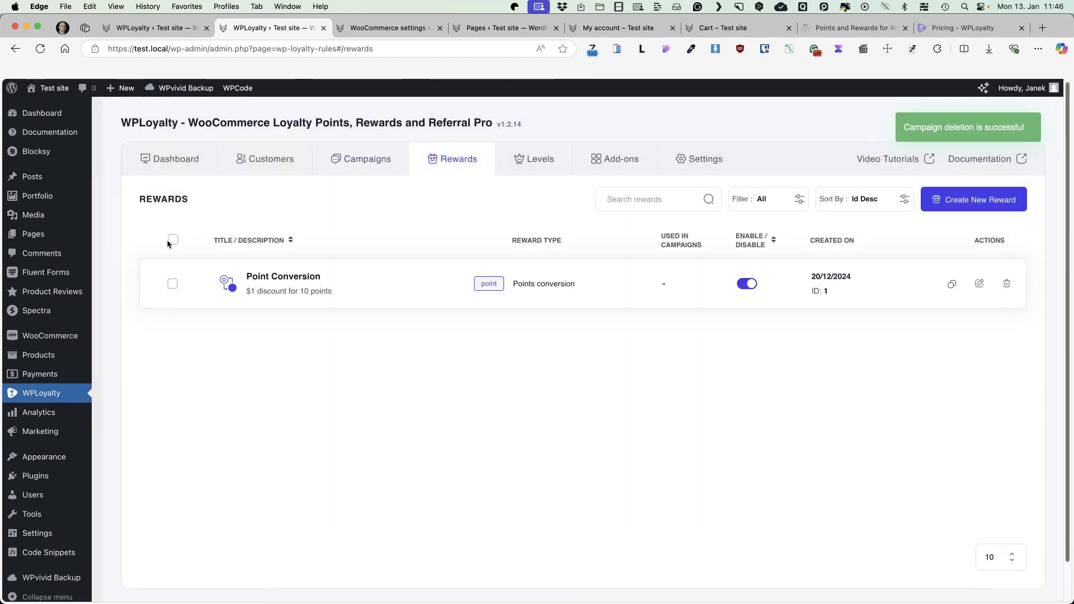
click(173, 239)
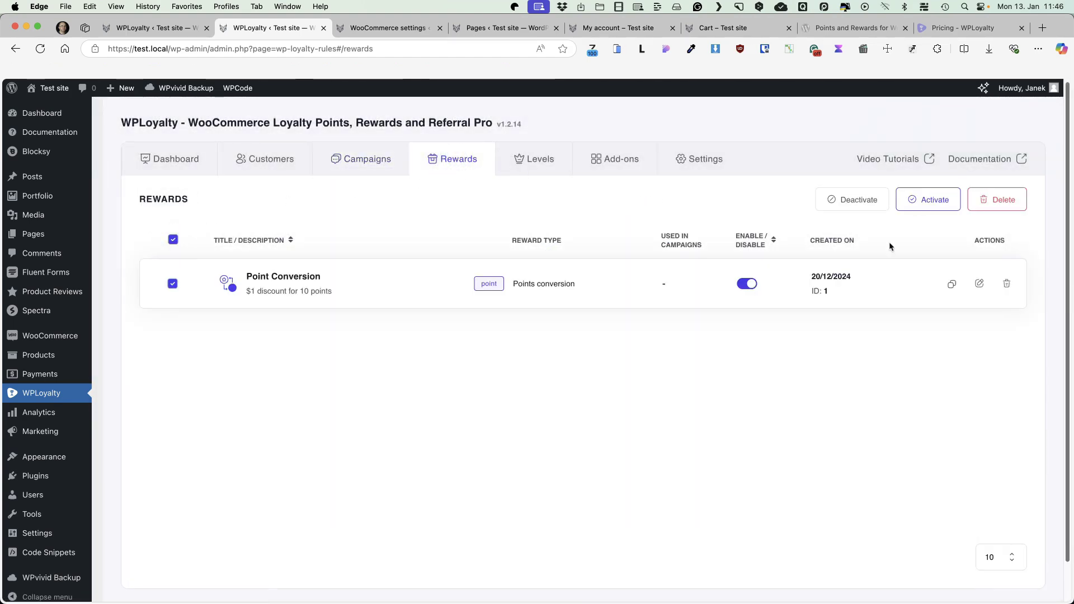
click(1002, 199)
click(541, 212)
Select all existing loyalty levels and delete them, confirming the deletion.
click(534, 160)
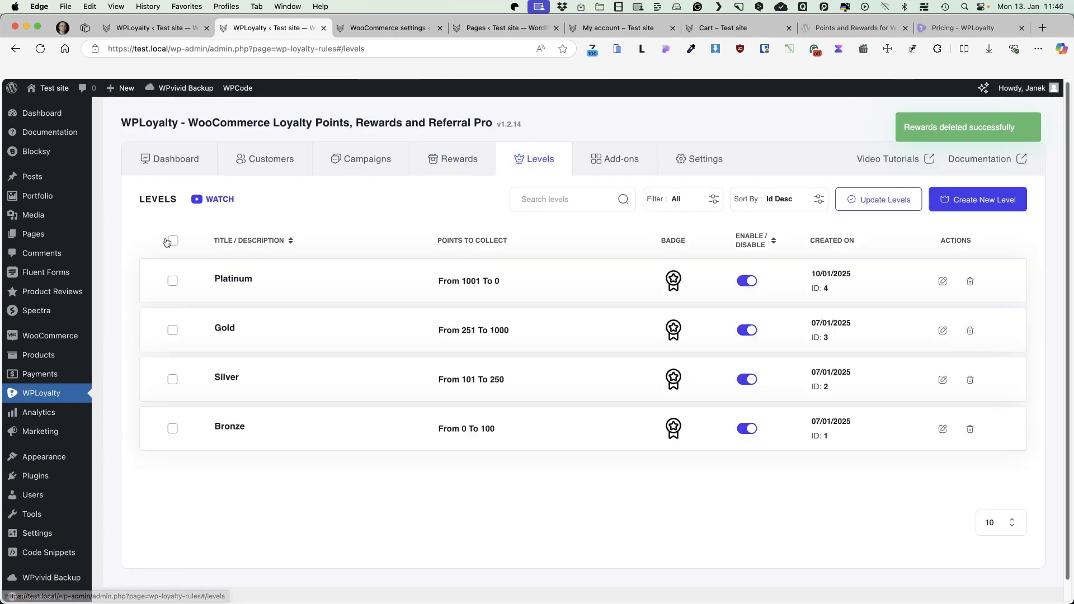
click(173, 239)
click(999, 199)
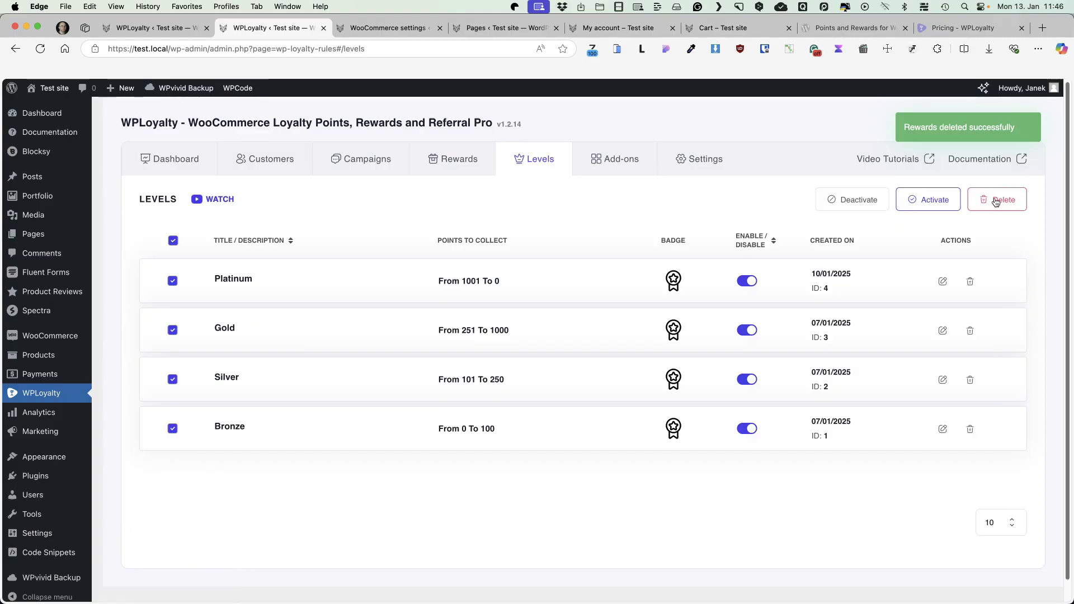
click(987, 200)
click(595, 254)
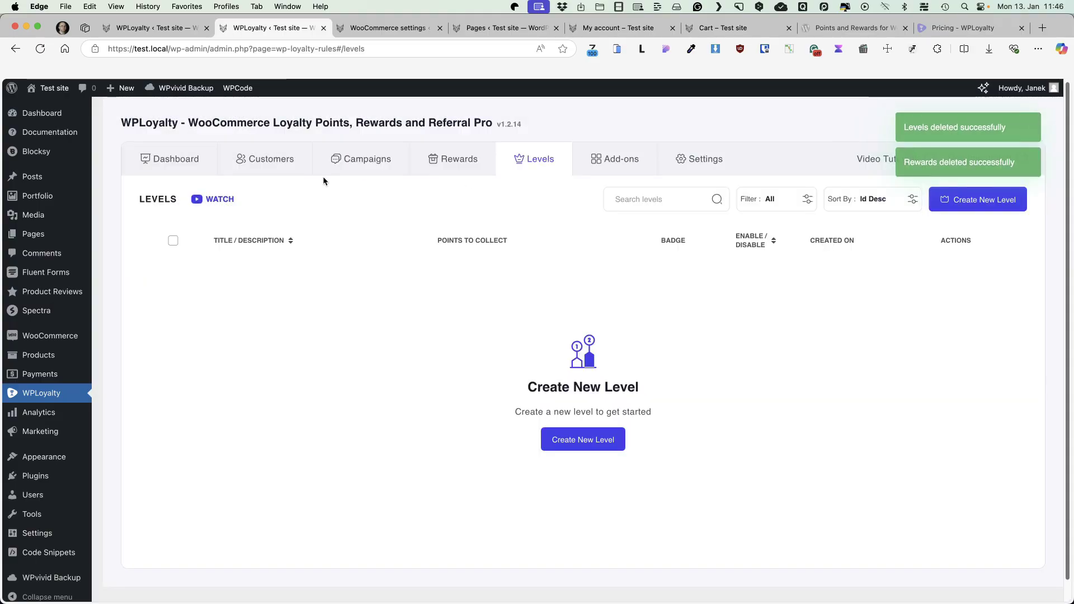
Start a new Points for Purchase campaign and name it "Points for Bronze level users".
click(338, 163)
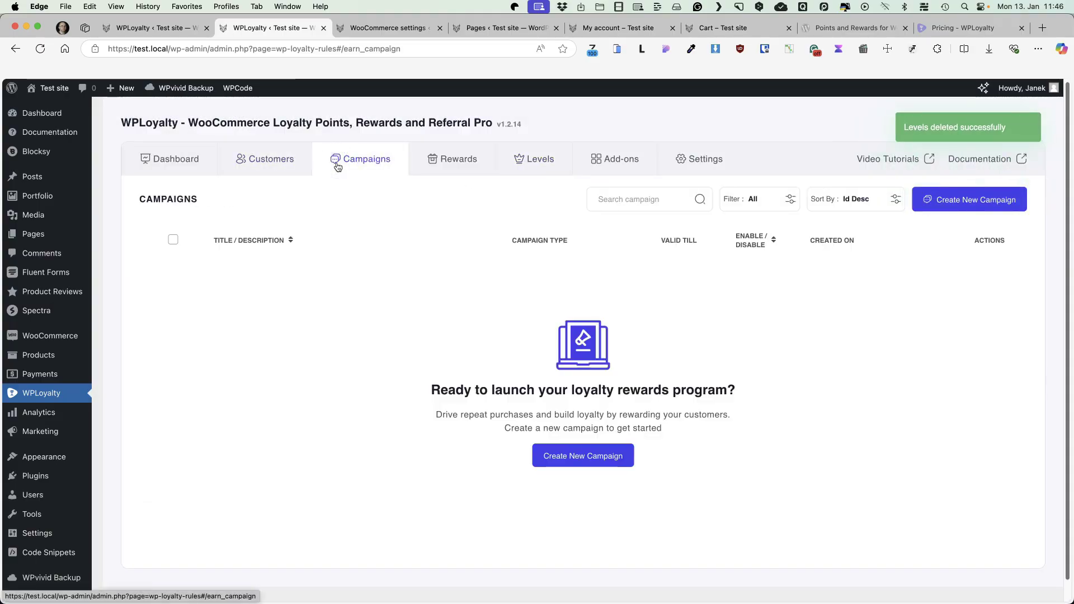
click(956, 200)
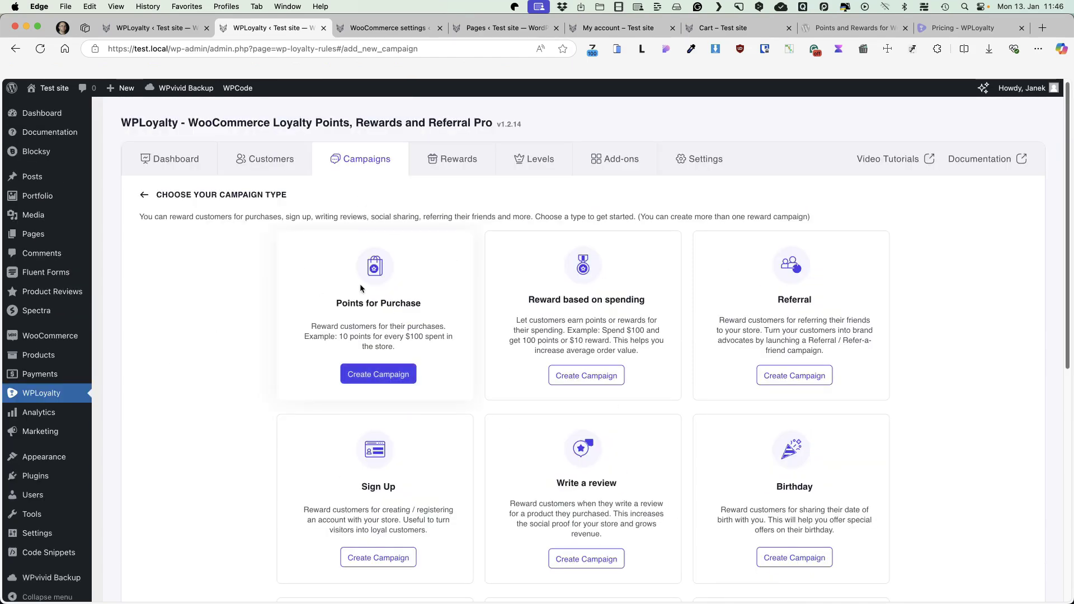
click(376, 376)
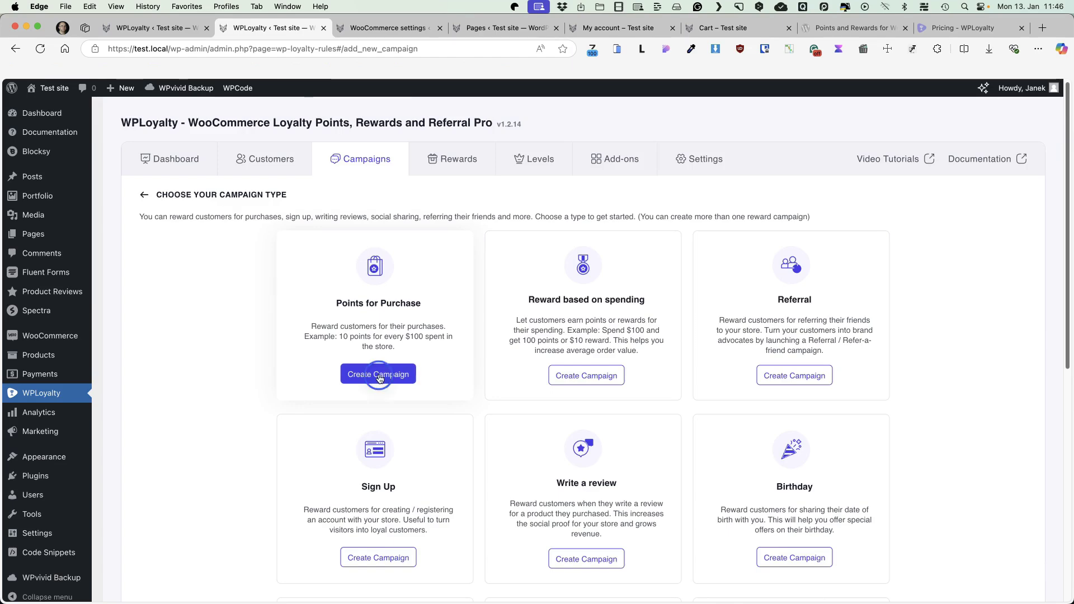
click(210, 236)
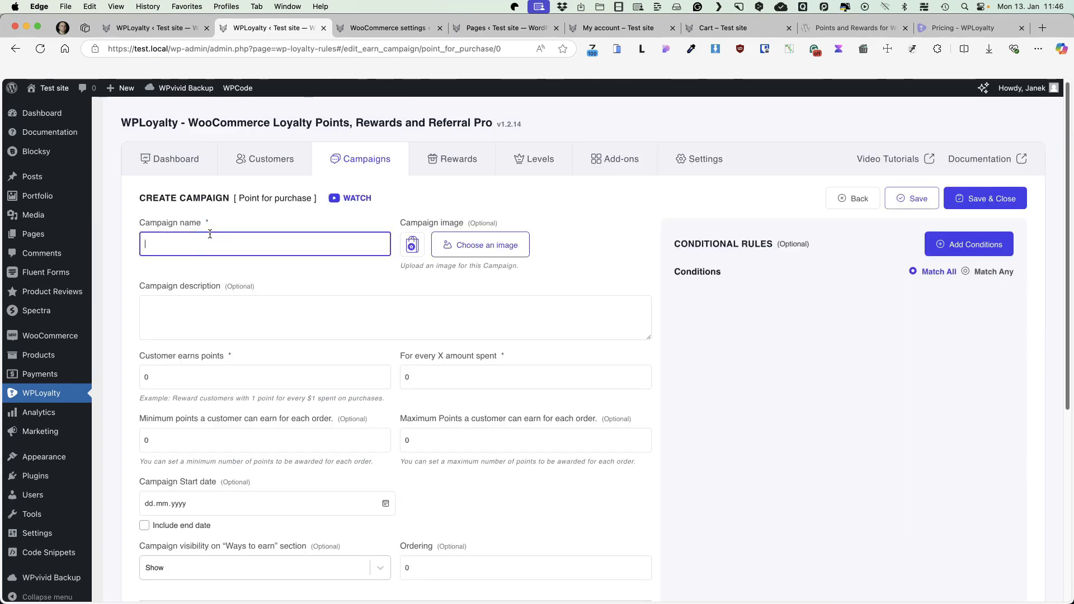
text(Points for Bronze level users)
Set the campaign to award 1 point for every 10 spent.
scroll(213, 183, down, 3)
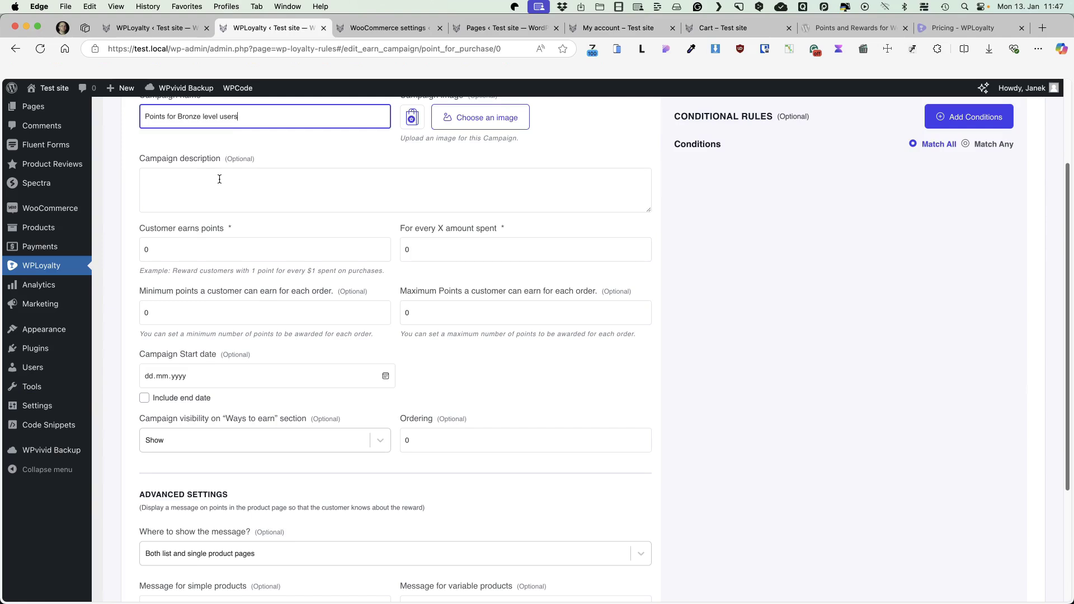
click(158, 250)
text(1)
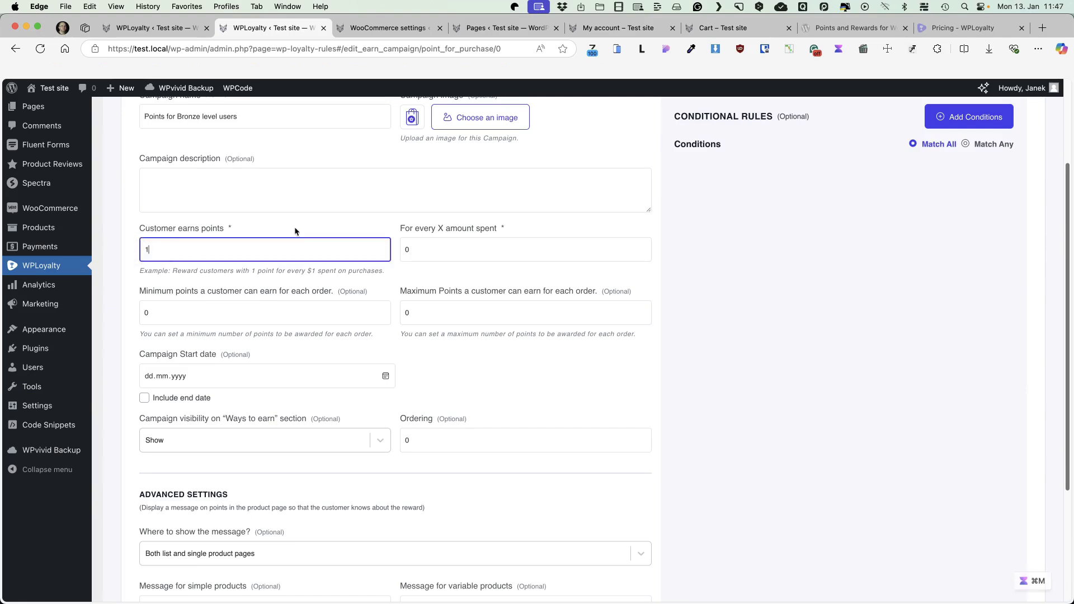
double_click(414, 248)
text(1)
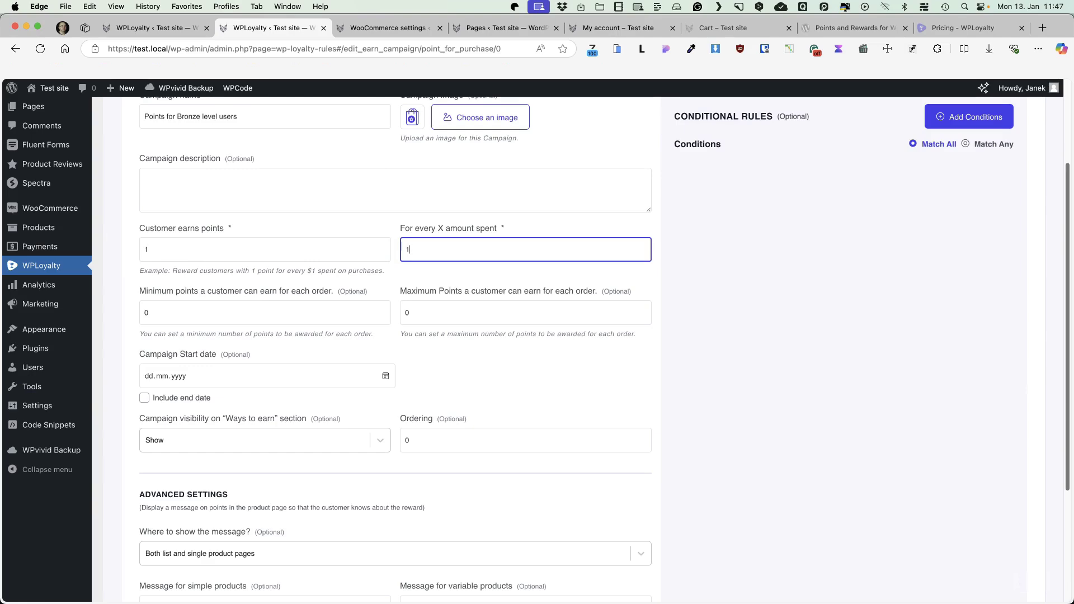
click(825, 333)
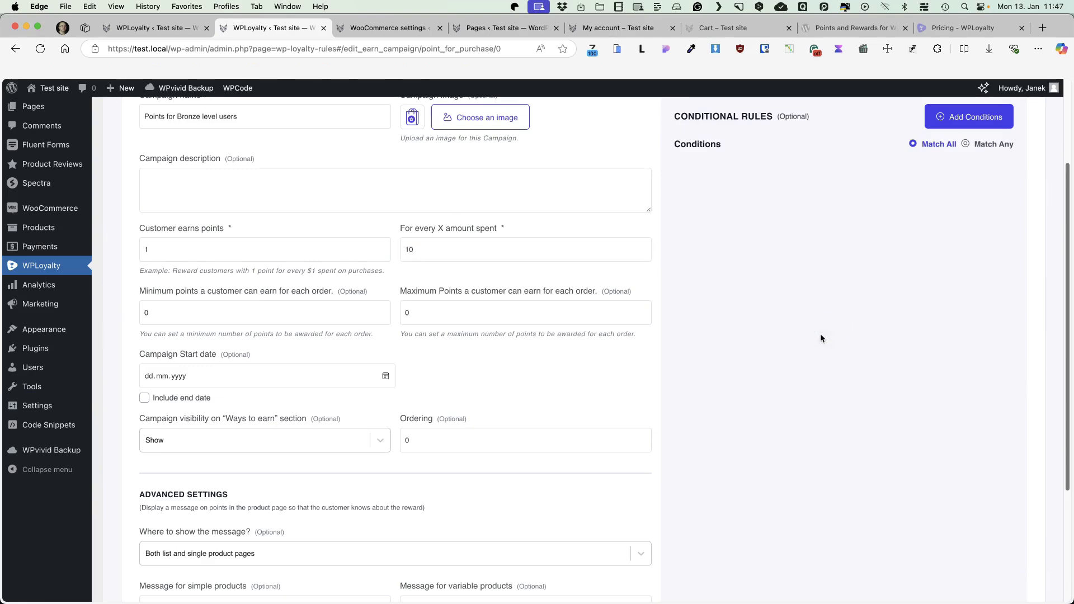
Review the campaign's order limits, dates and "Ways to earn" visibility options, and look at the storefront's My account page.
scroll(663, 307, down, 3)
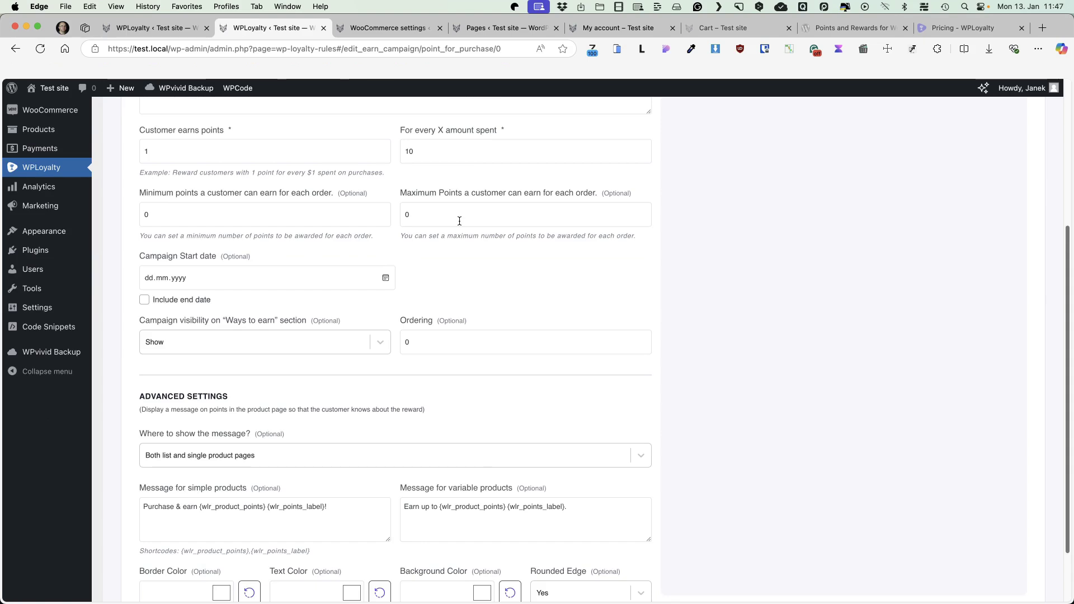
scroll(202, 292, down, 1)
scroll(203, 292, down, 1)
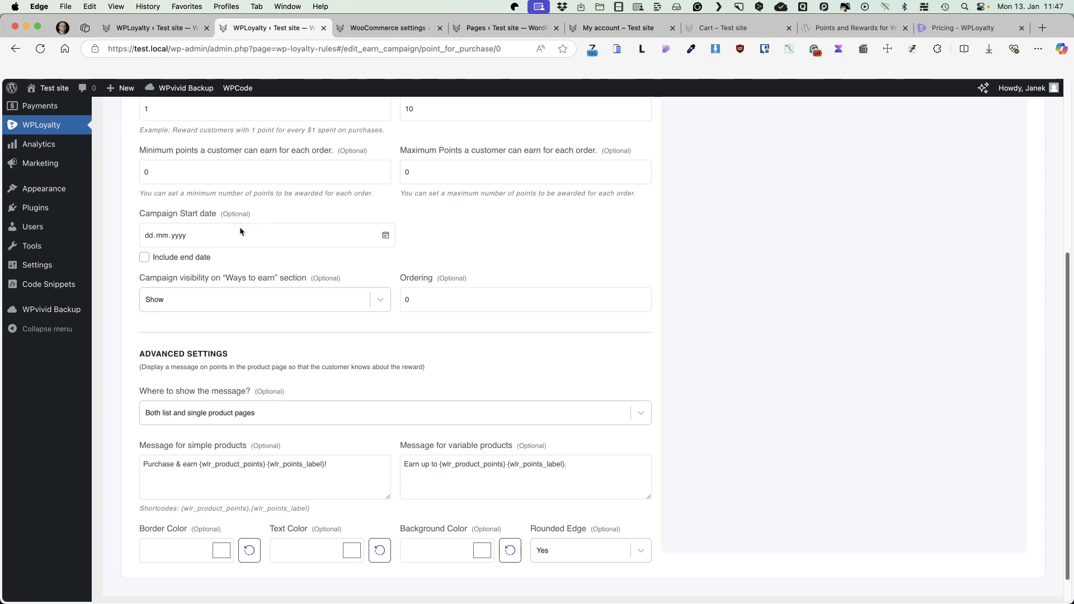
scroll(335, 287, down, 1)
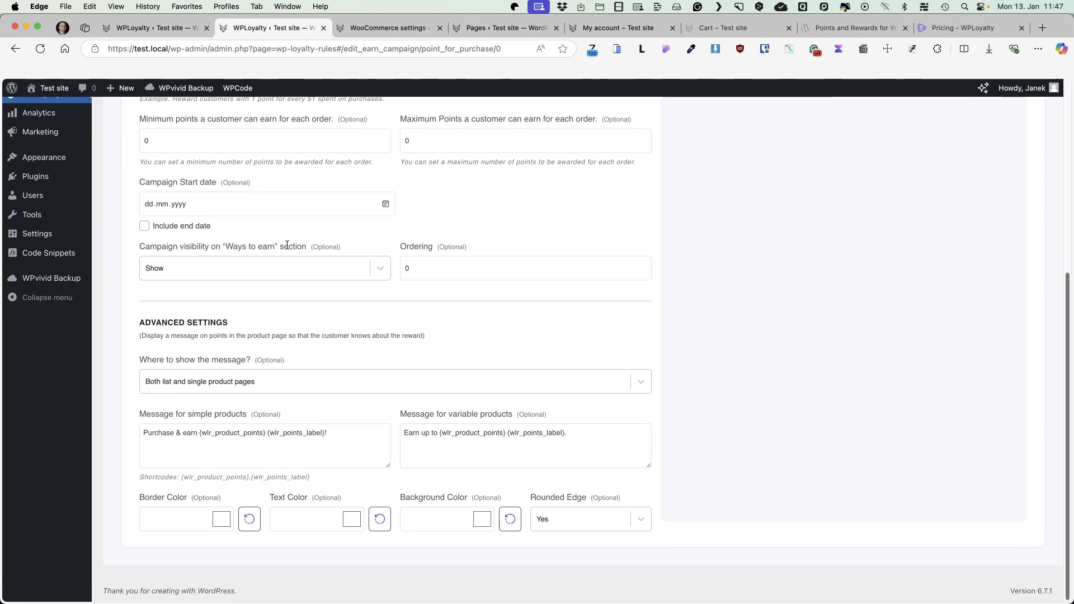
click(207, 269)
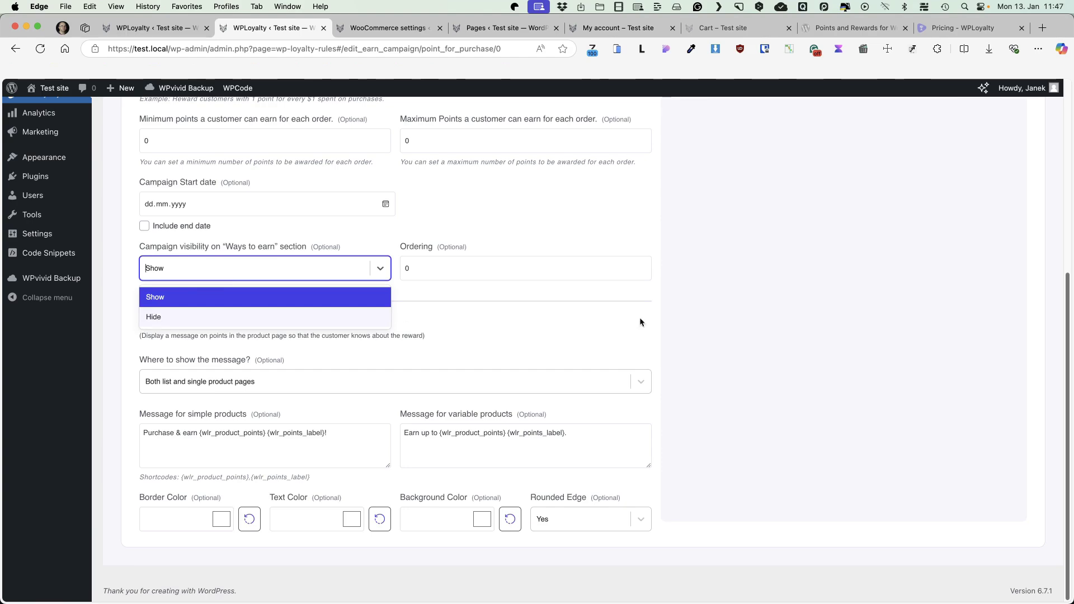
click(844, 321)
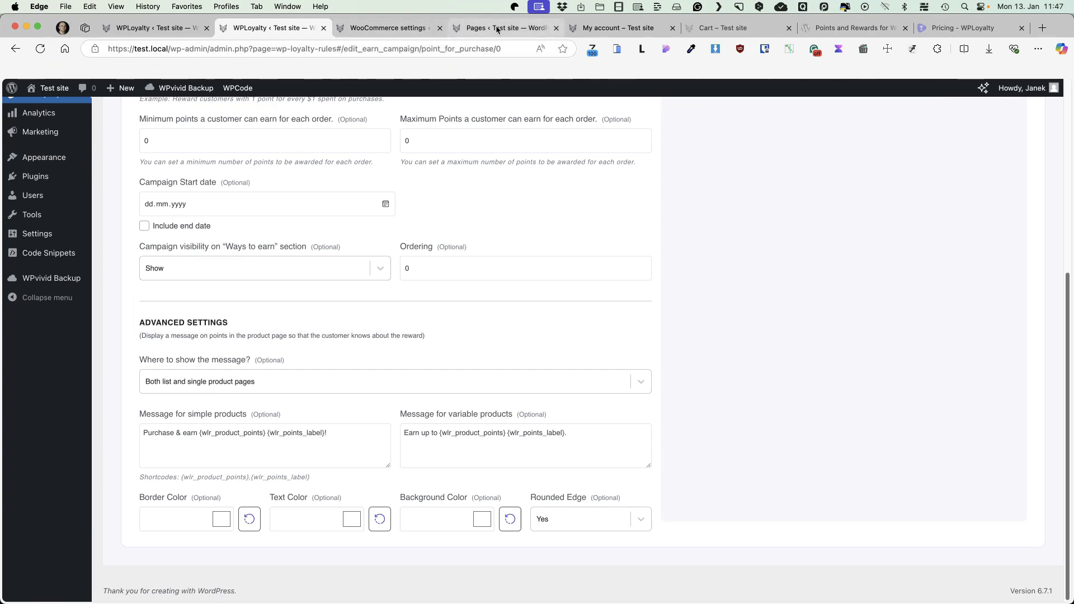
click(616, 27)
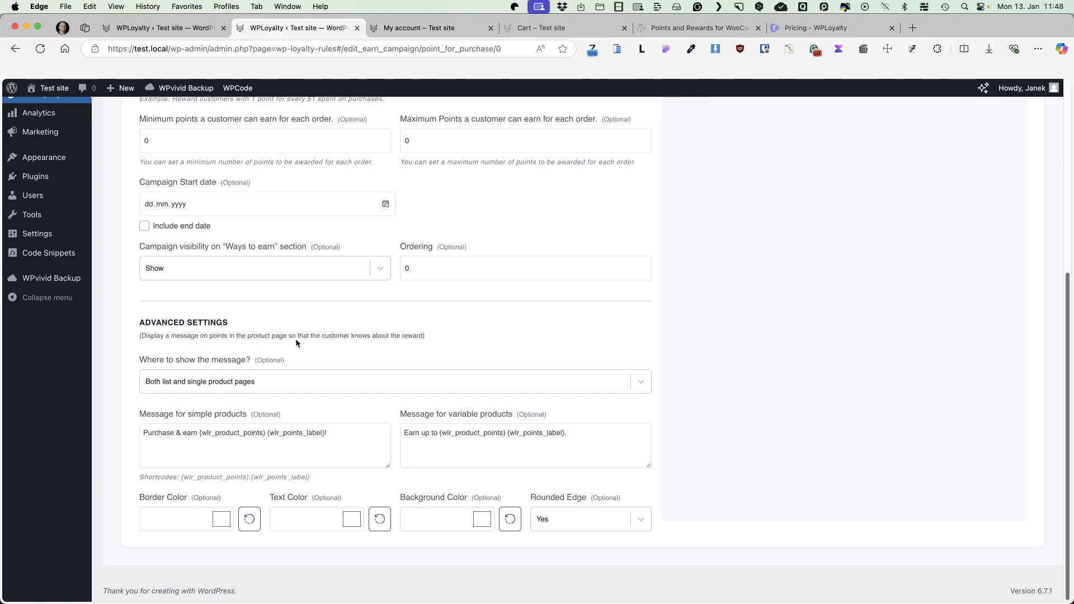
Review the options for where product messages show and the message texts, and save and close the campaign.
click(207, 382)
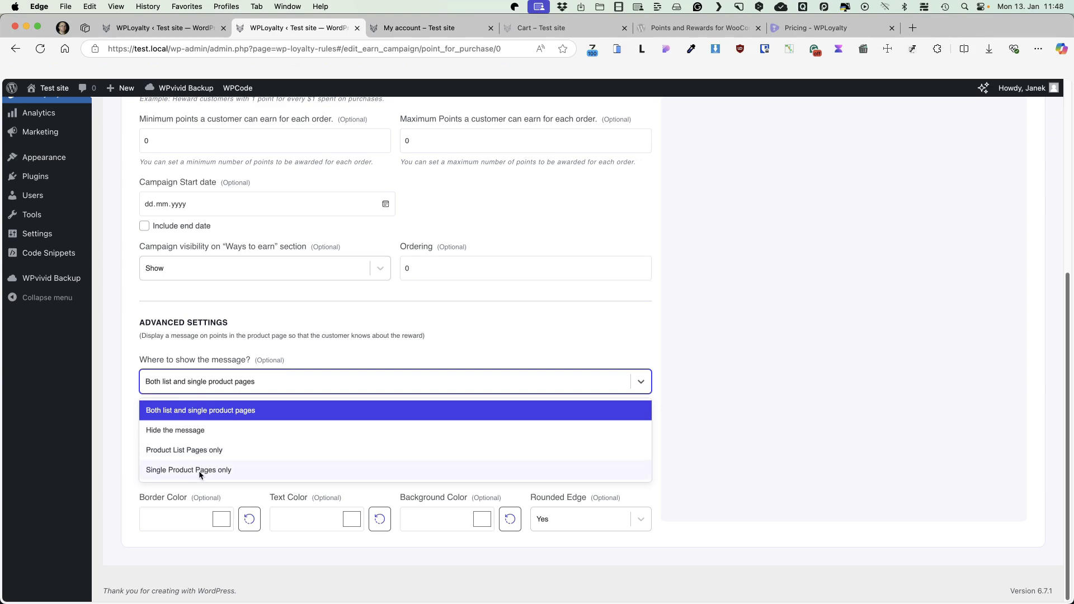
click(739, 271)
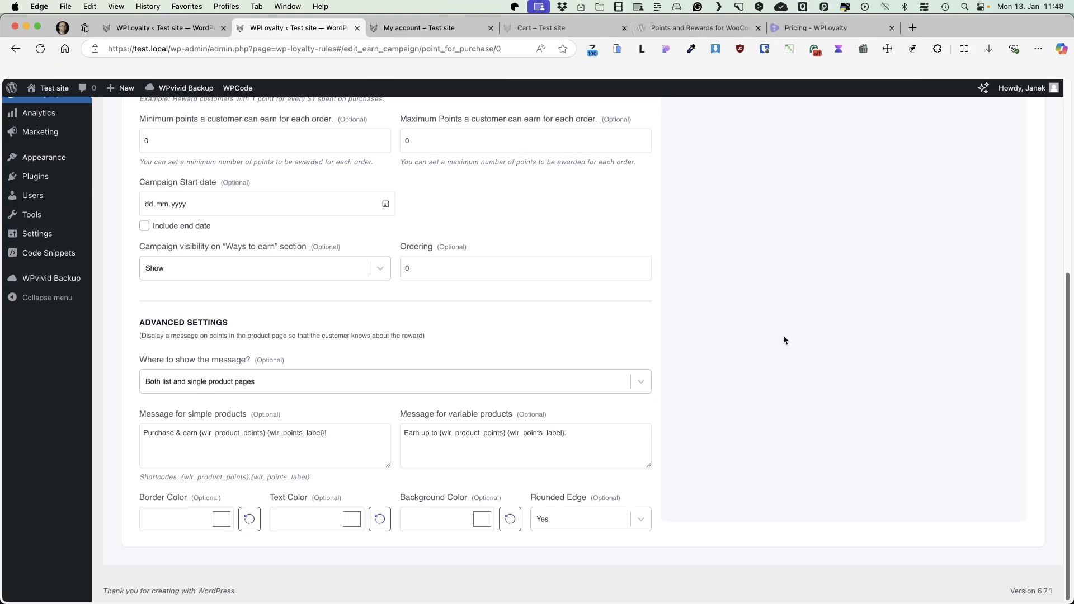
drag(334, 434, 141, 434)
click(565, 434)
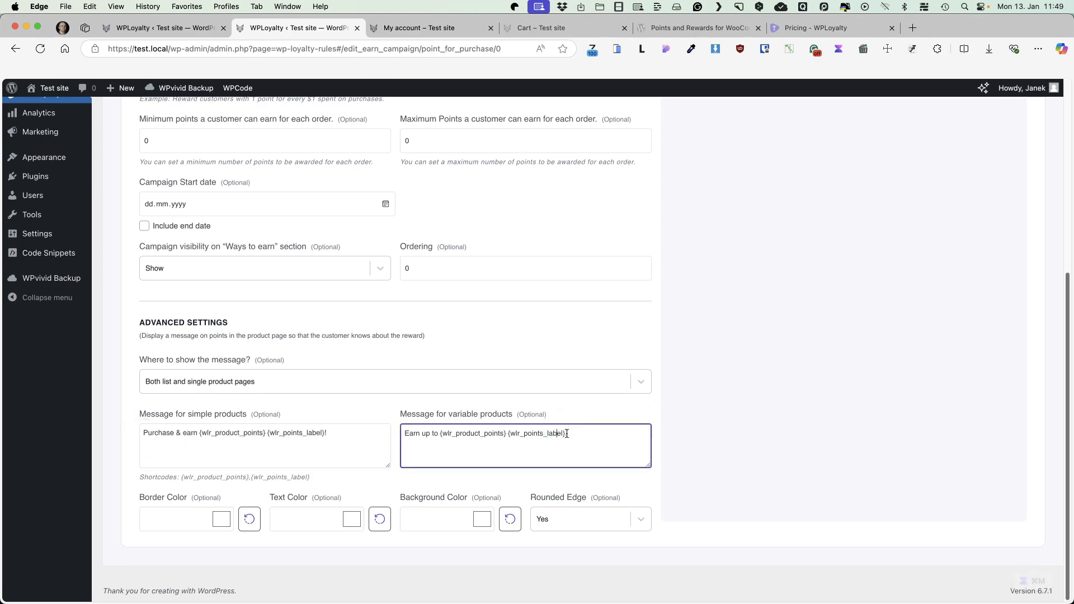
scroll(849, 347, up, 6)
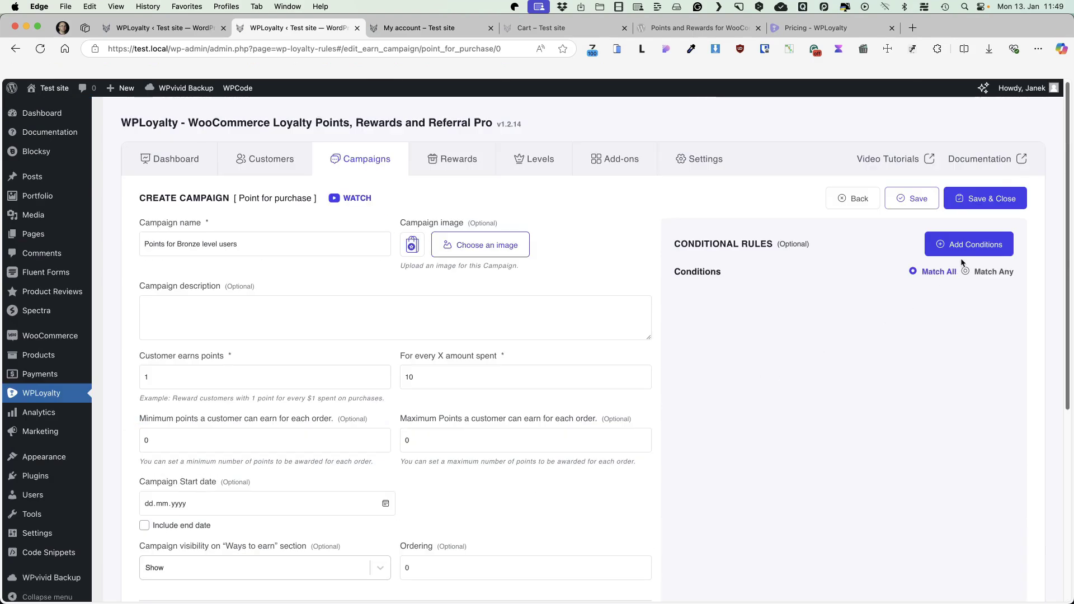
click(966, 202)
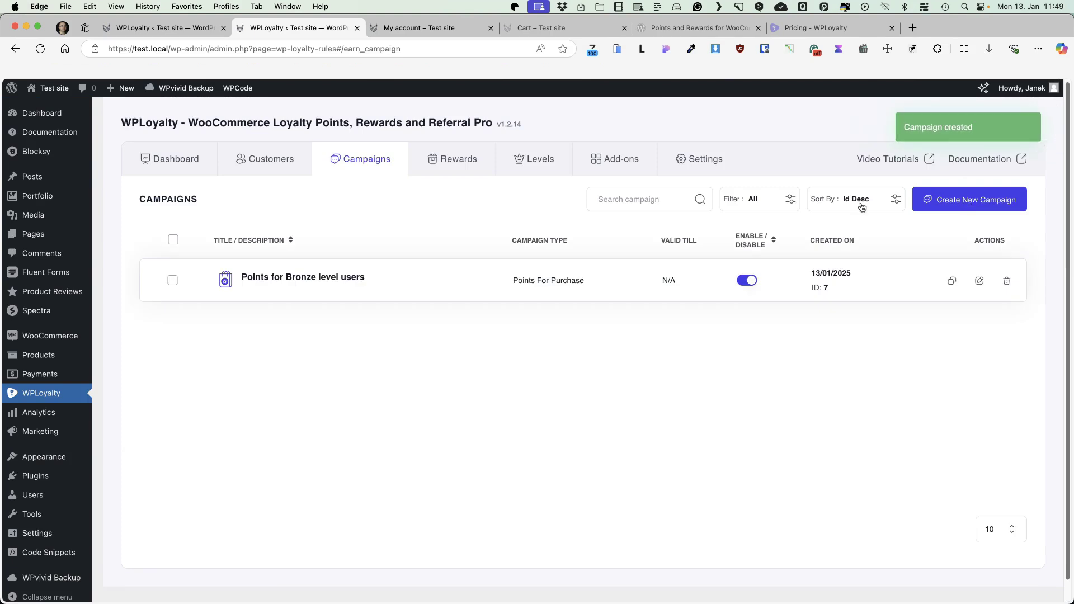
Start a new Points Conversion reward and title it "Customer reward".
click(466, 151)
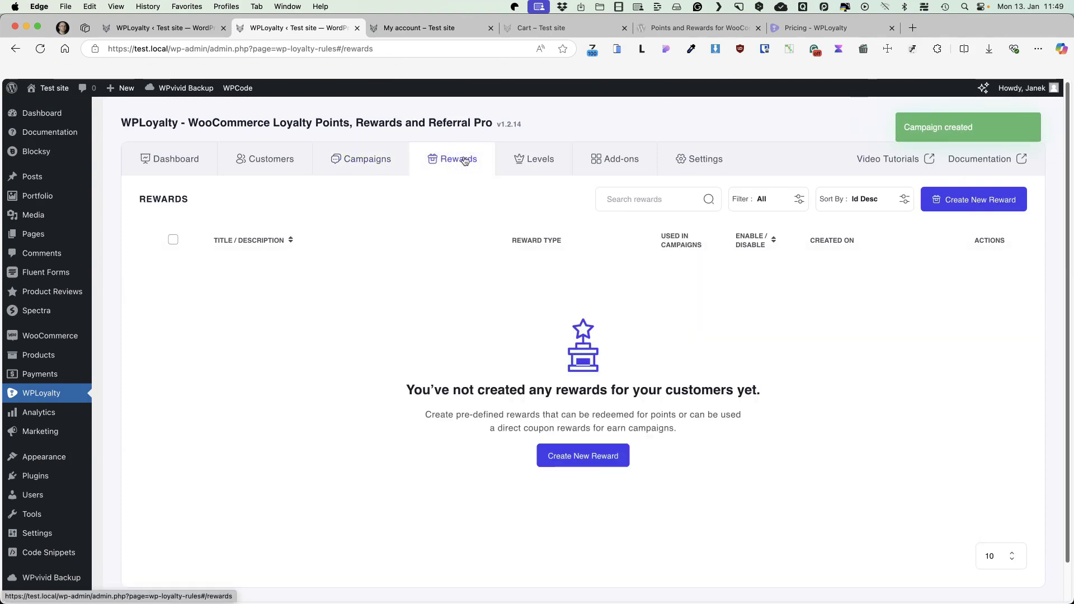
click(592, 459)
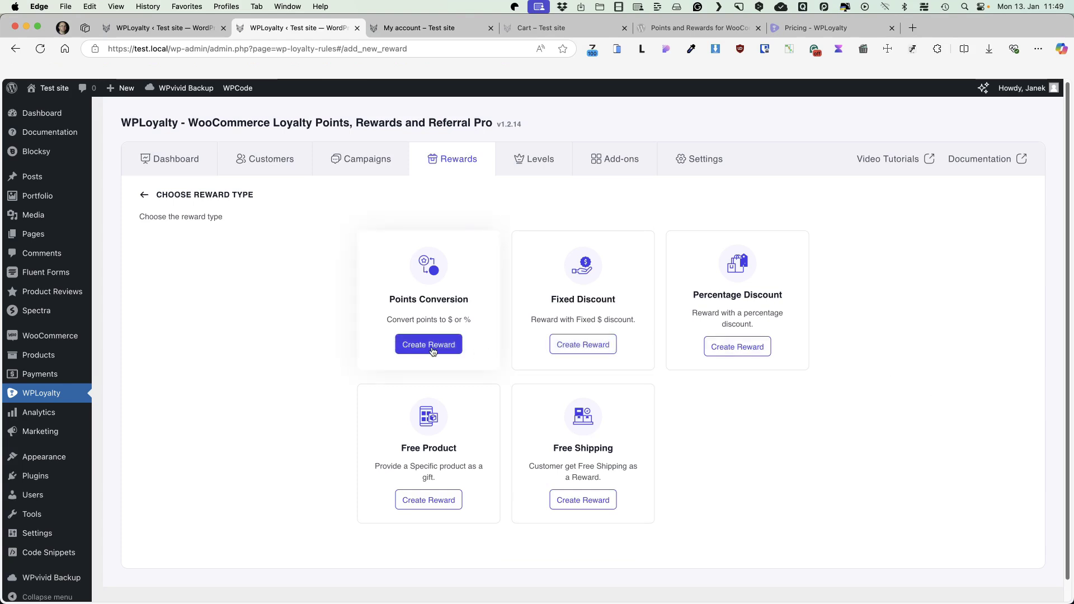
click(436, 348)
click(223, 248)
text(Cust)
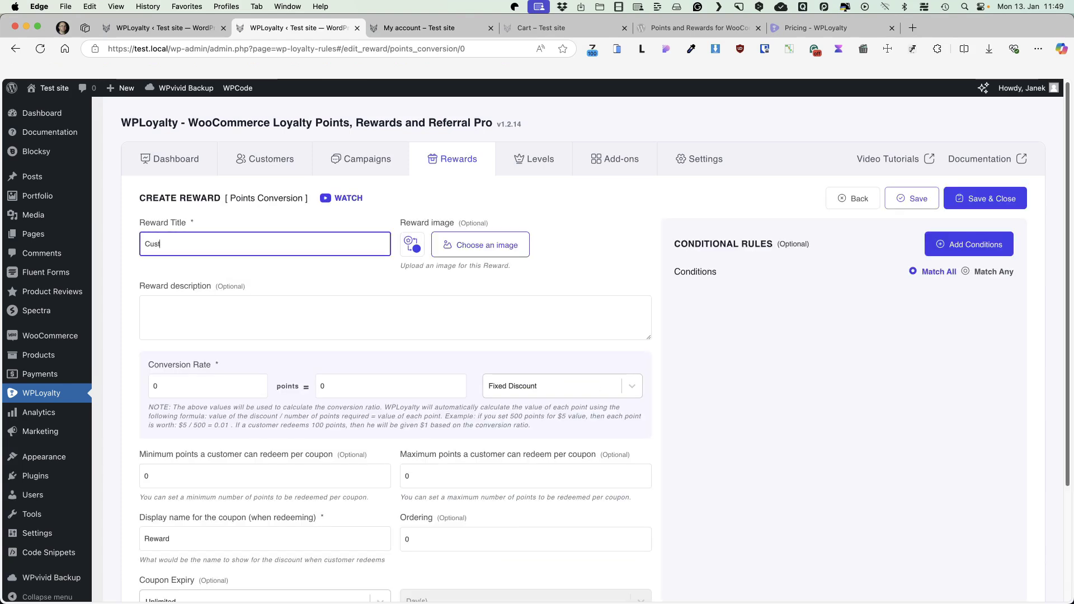
text(omer reward)
Set the reward's conversion rate to 100 points for a discount value of 1.
click(180, 386)
text(1)
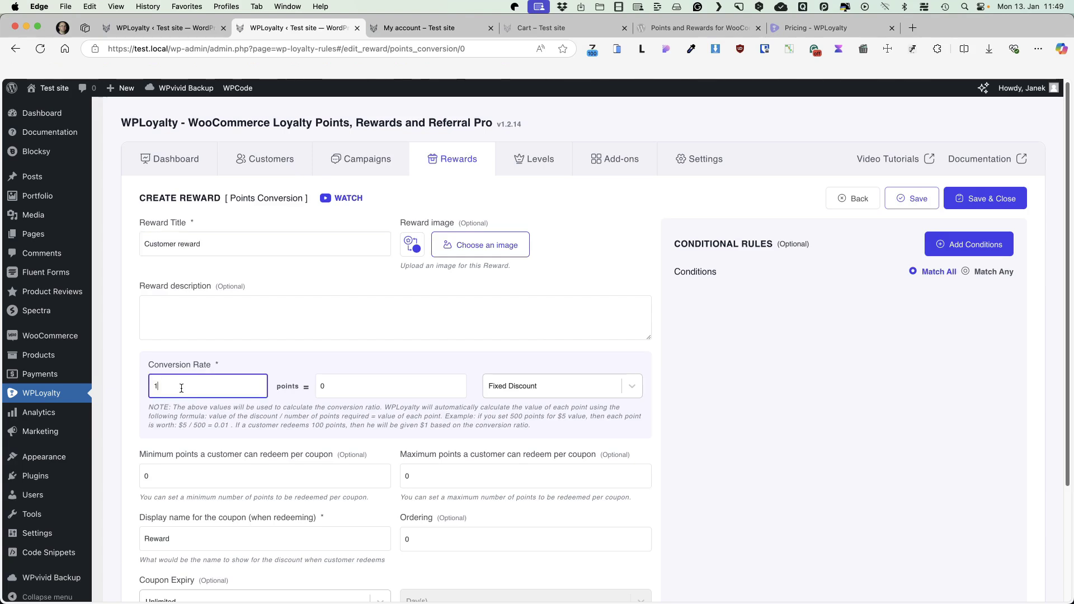
text(00)
click(311, 385)
text(1)
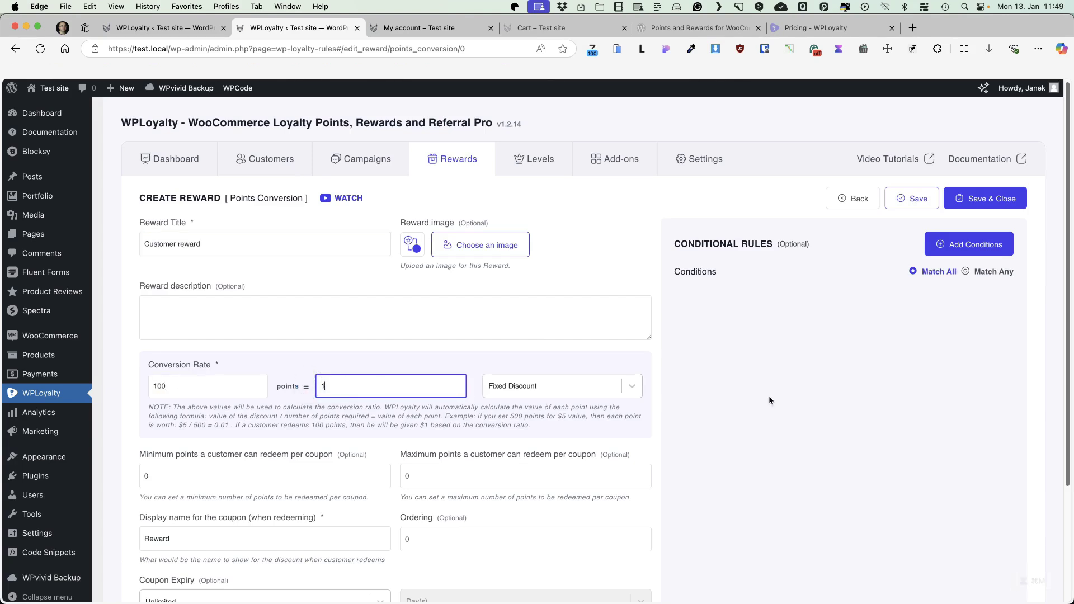
click(768, 395)
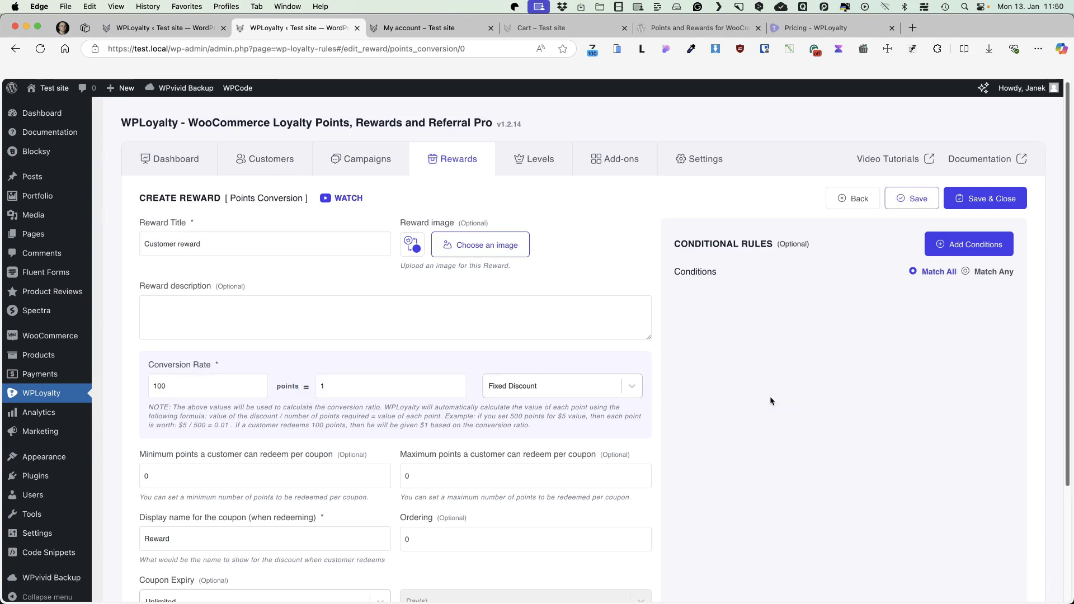
Review the reward's discount types and remaining coupon settings, keeping Fixed Discount, and save and close the reward.
click(552, 385)
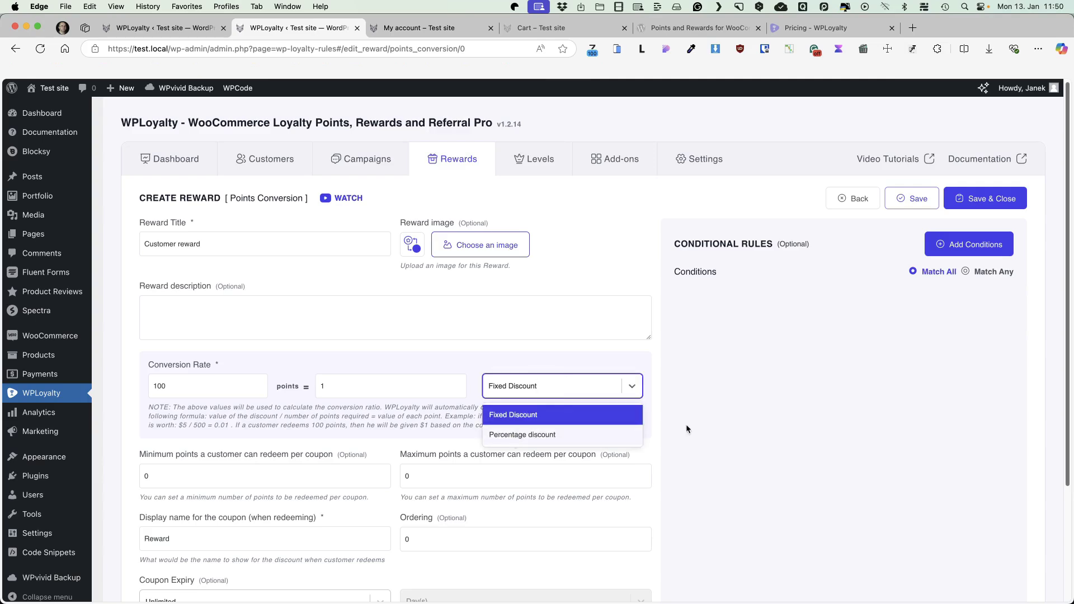
click(747, 398)
scroll(747, 398, down, 3)
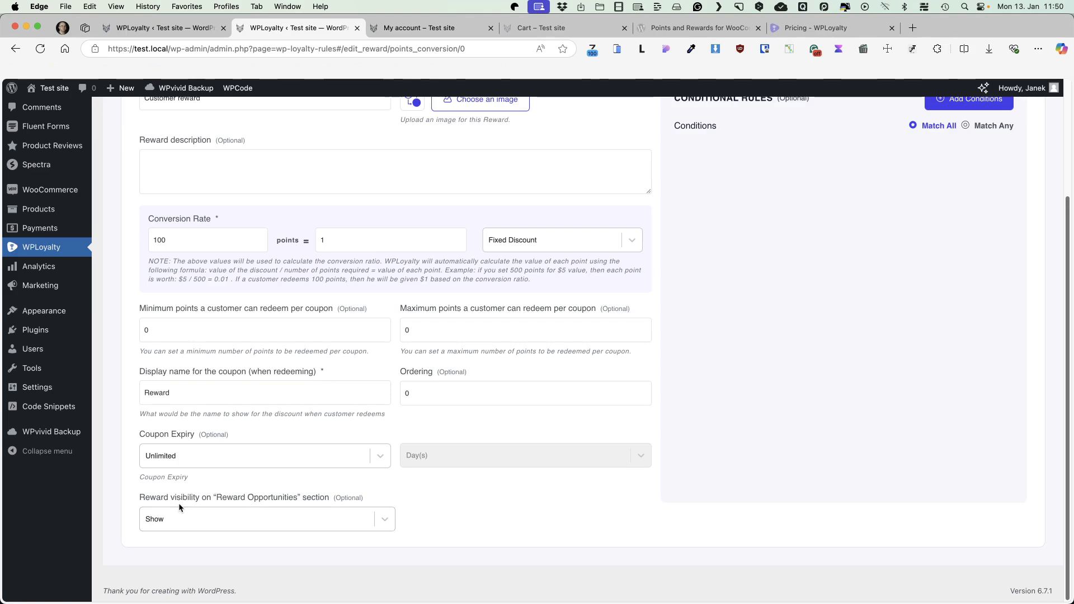
scroll(182, 501, up, 3)
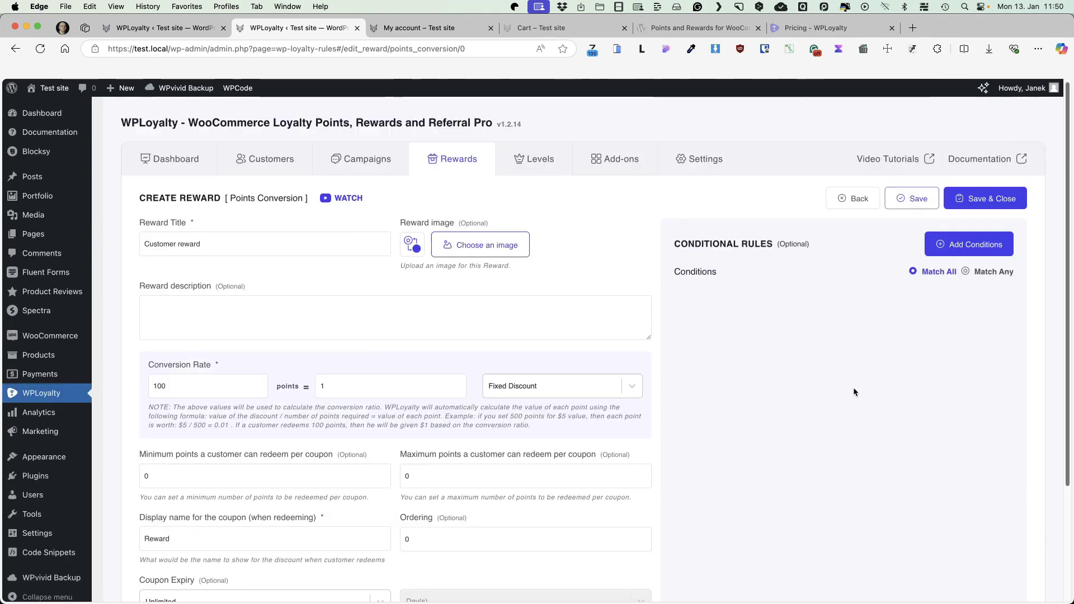
click(982, 204)
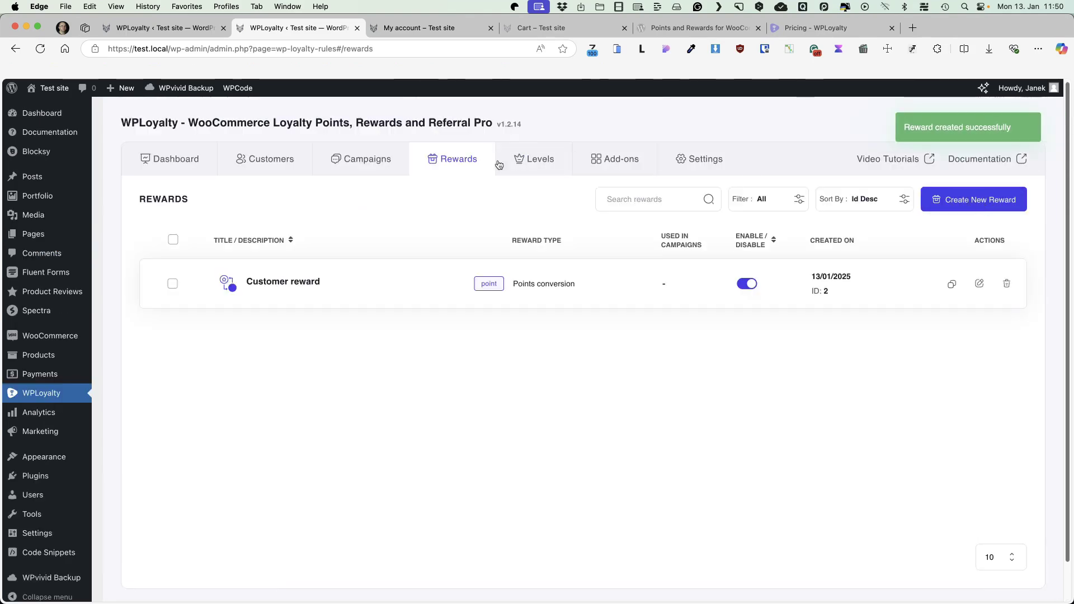
Create a new level named "Bronze" for collecting 0 to 250 points, and save and close it.
click(536, 159)
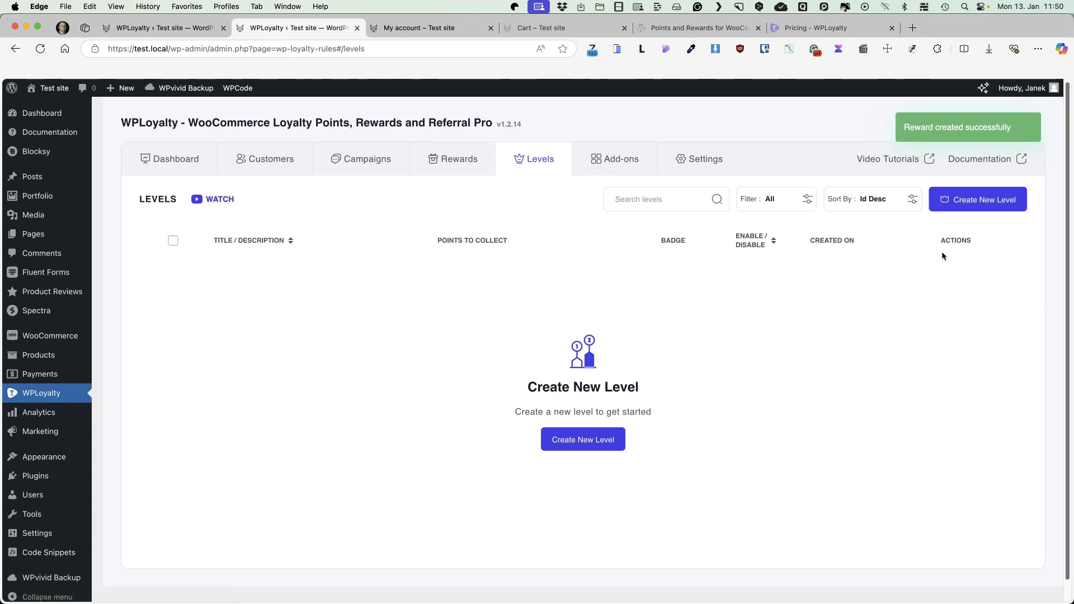
click(959, 201)
click(197, 260)
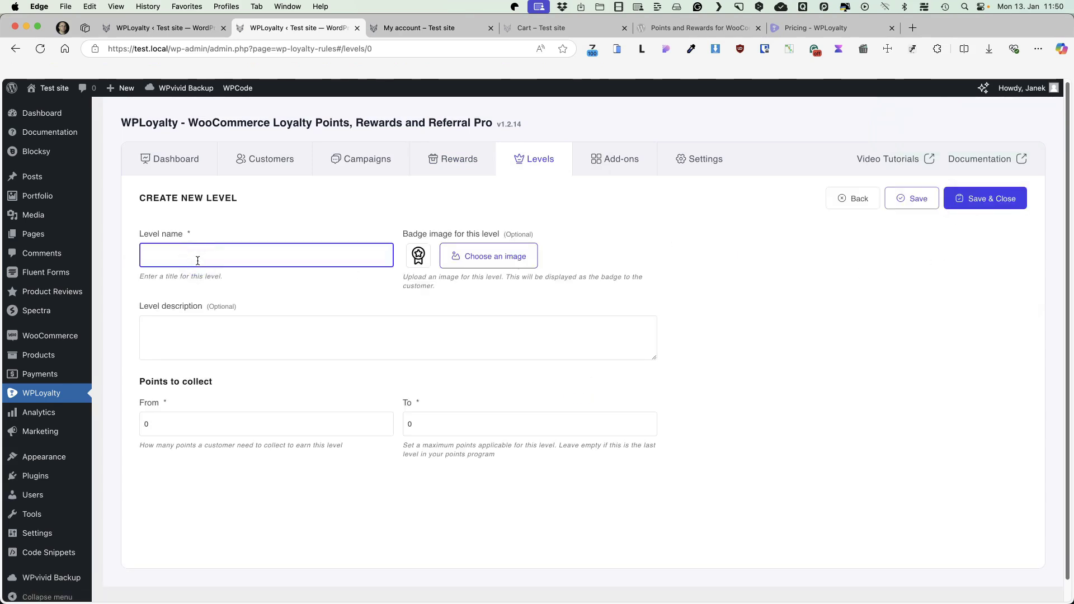
text(Bronze)
double_click(427, 426)
text(250)
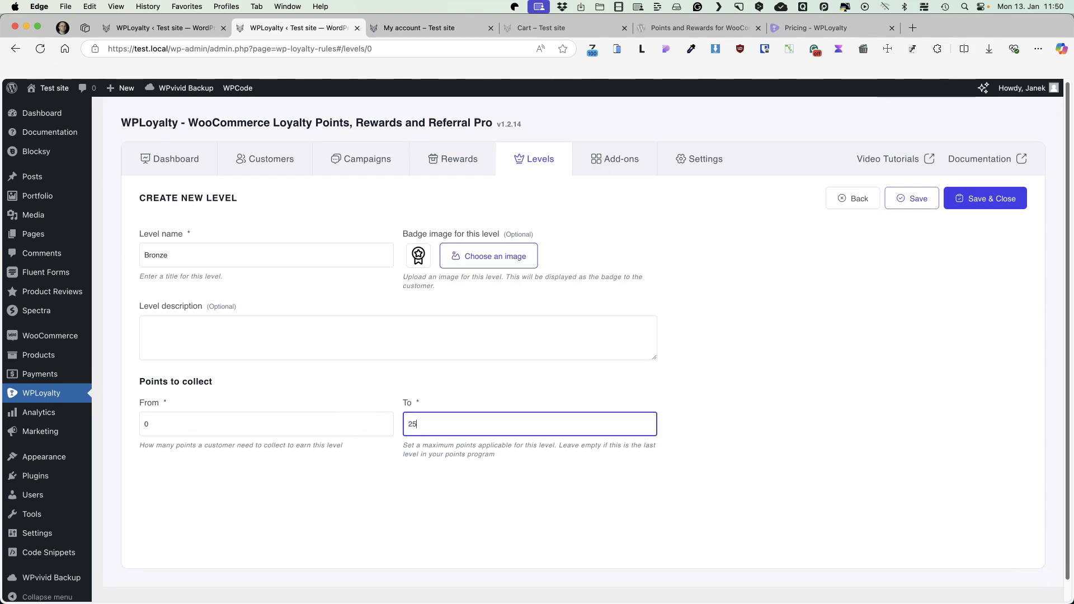
click(899, 427)
click(1006, 196)
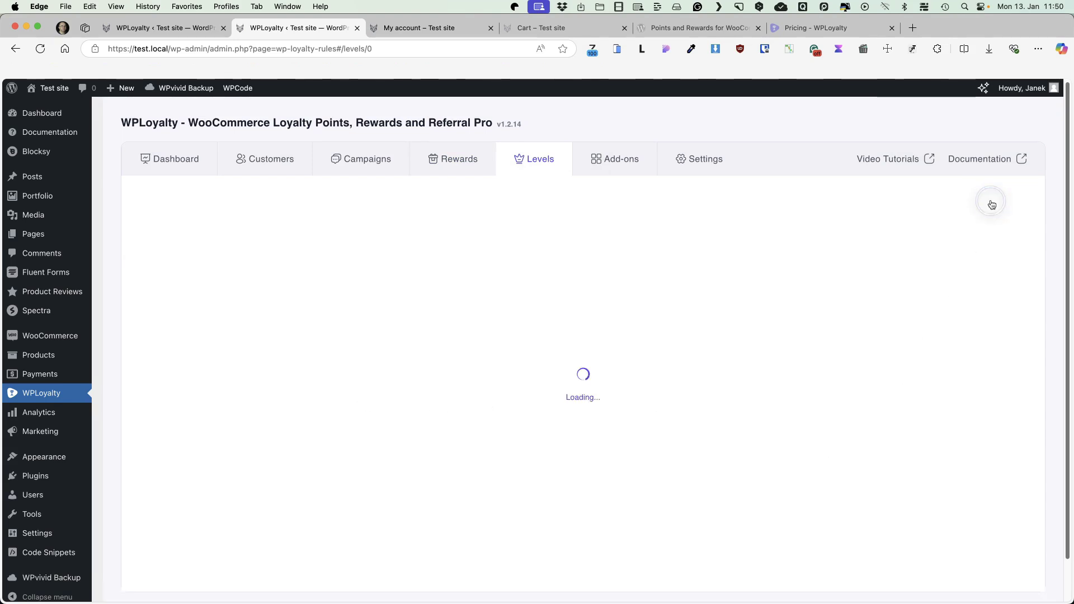
Create a new level named "Silver" for collecting 251 to 750 points, and save and close it.
click(987, 207)
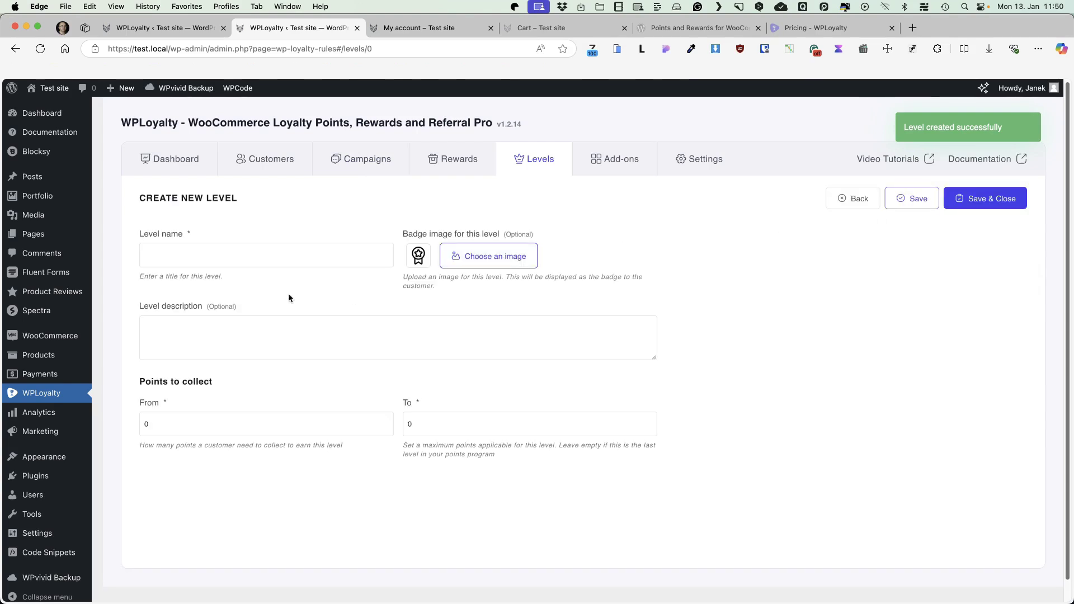
click(219, 249)
text(Silver)
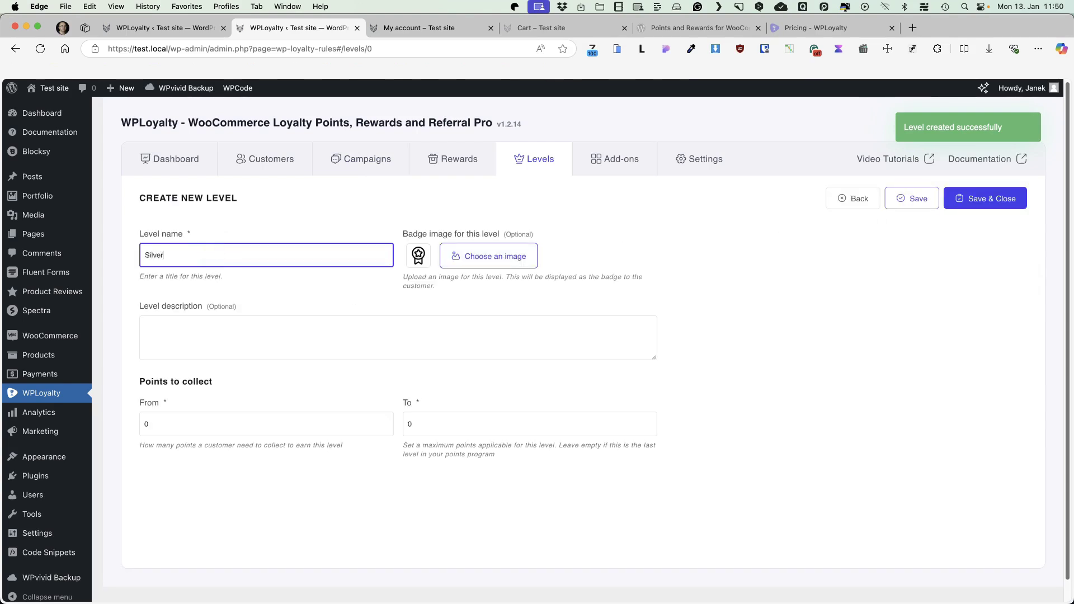
click(176, 423)
text(2)
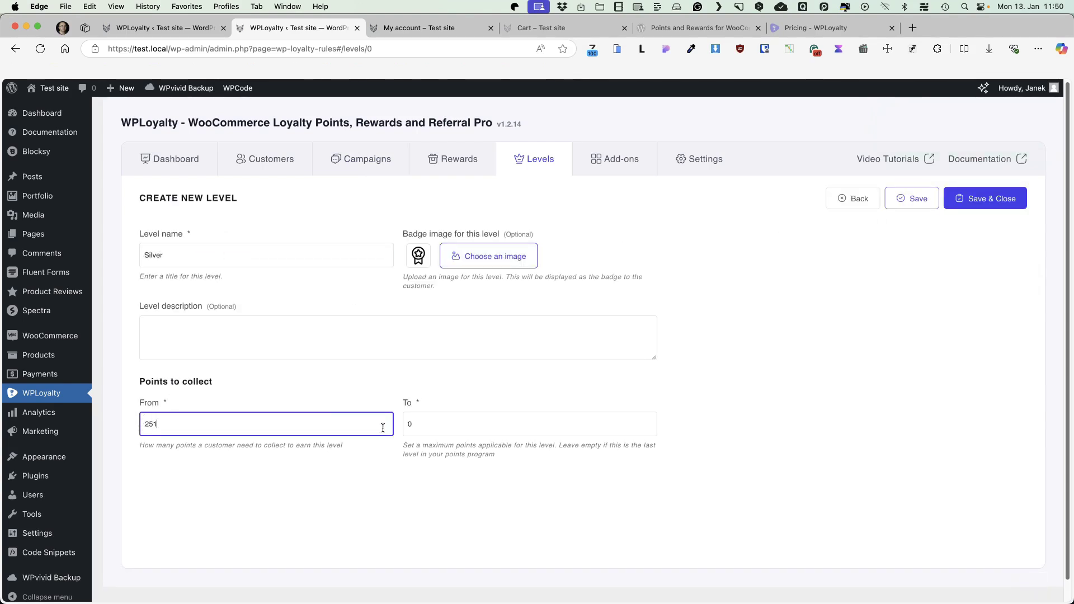
text(51)
click(419, 425)
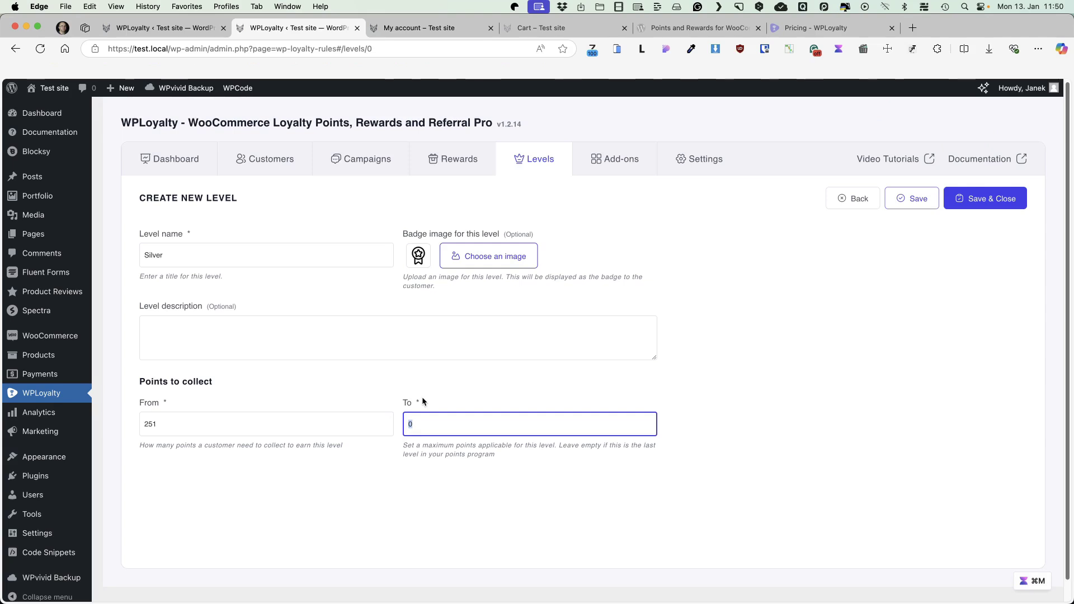
text(750)
click(987, 197)
Create a new level named "Gold" for collecting 751 to 1000 points, and save and close it.
click(990, 197)
click(209, 255)
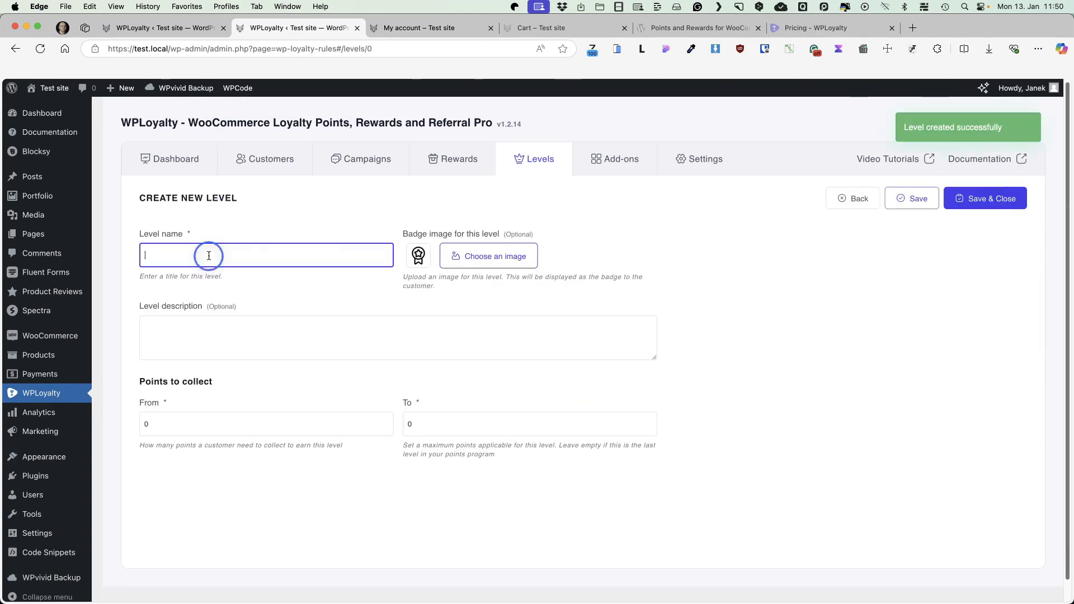
text(Gold)
click(196, 423)
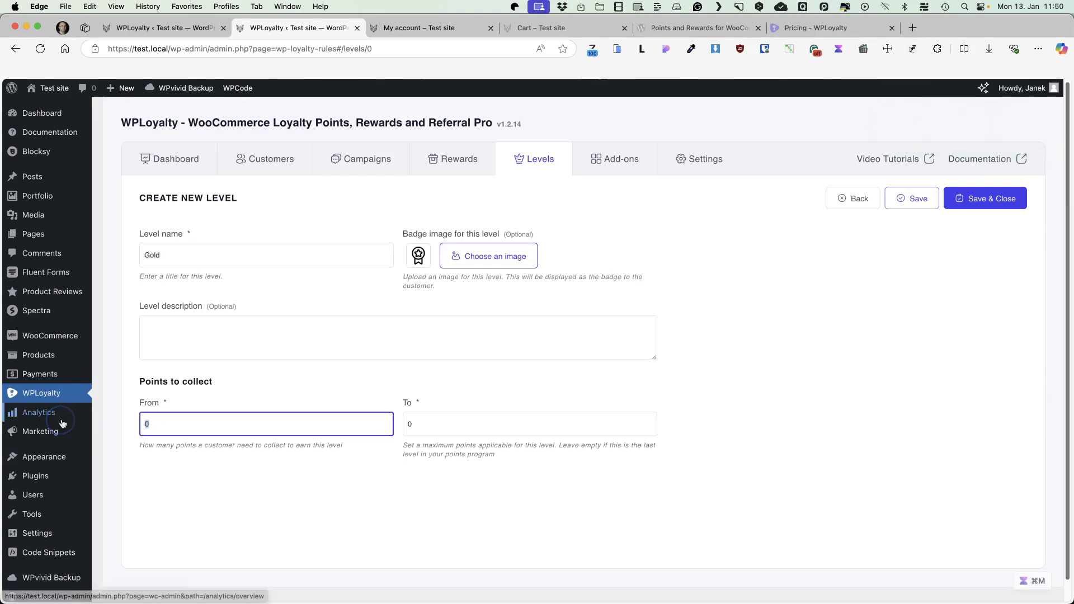
mouse_move(62, 423)
text(751)
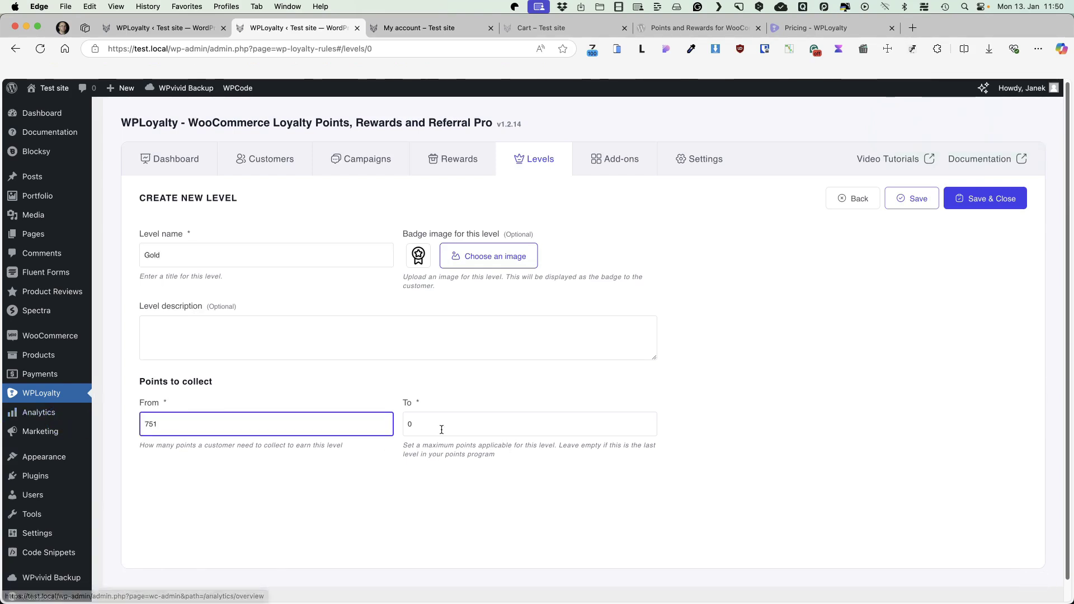
click(470, 414)
text(1000)
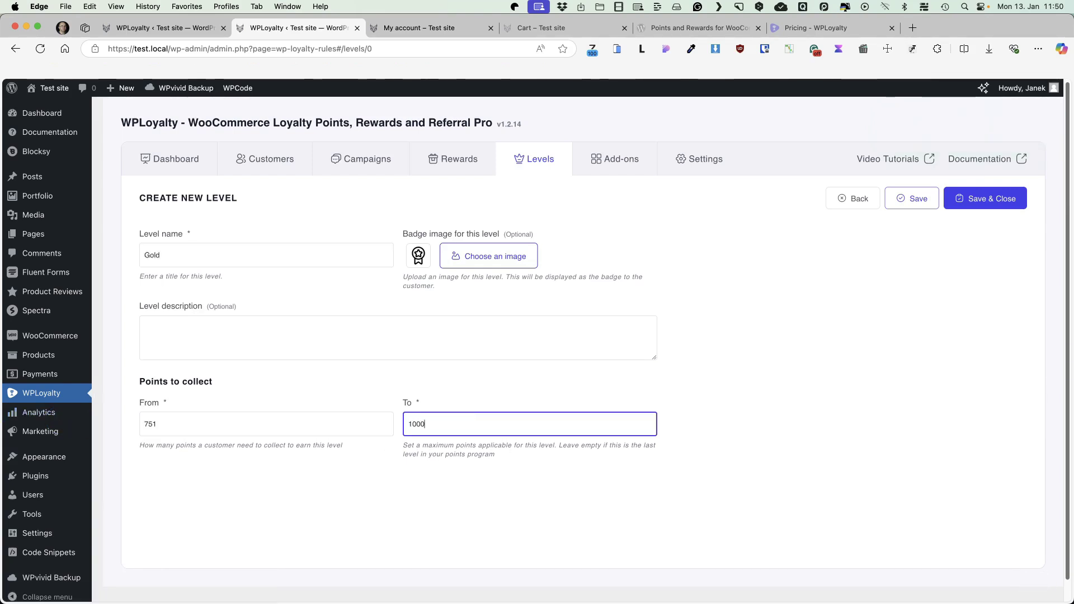
click(953, 202)
Create a new level named "Platinum" starting from 1001 points, leaving its upper limit at 0, and save and close it.
click(953, 202)
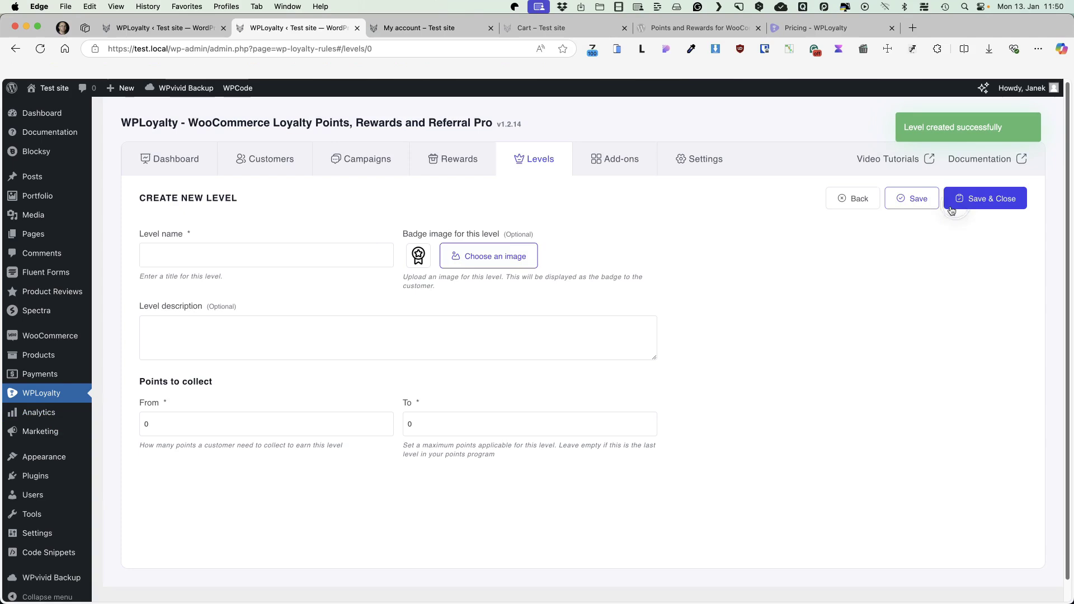
click(221, 266)
text(Platinum)
click(265, 424)
text(100)
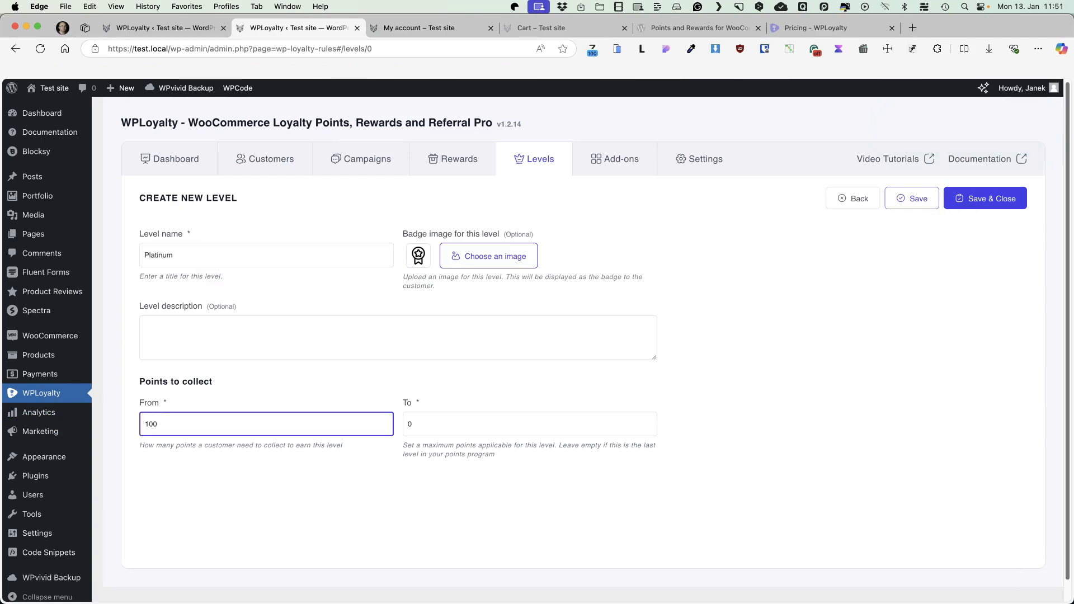
text(1)
click(1006, 199)
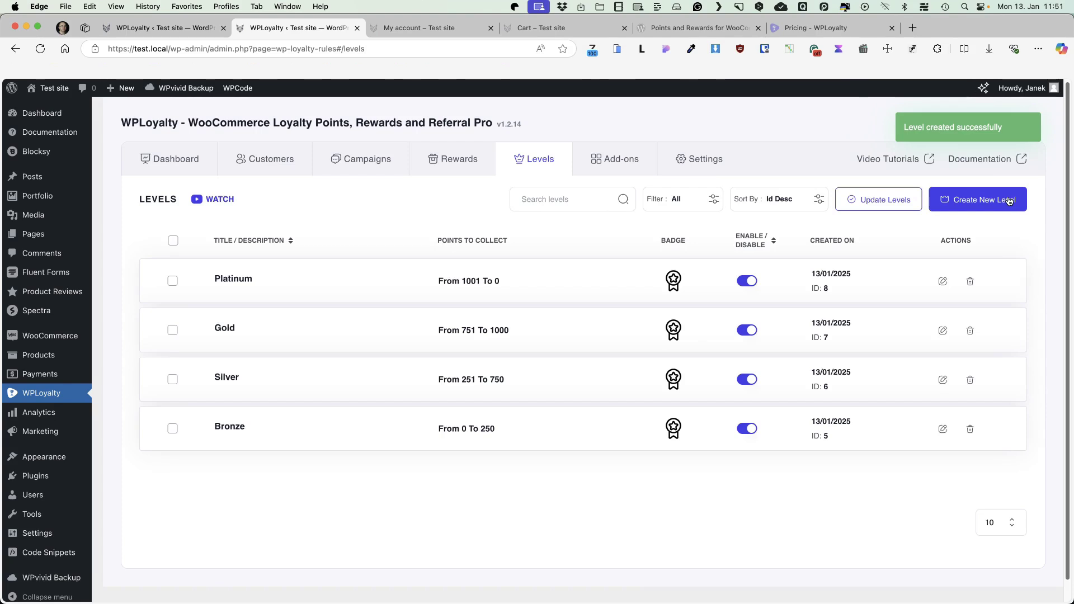
Add a Customer Level condition set to Bronze to the "Points for Bronze level users" campaign, and save and close it.
click(376, 159)
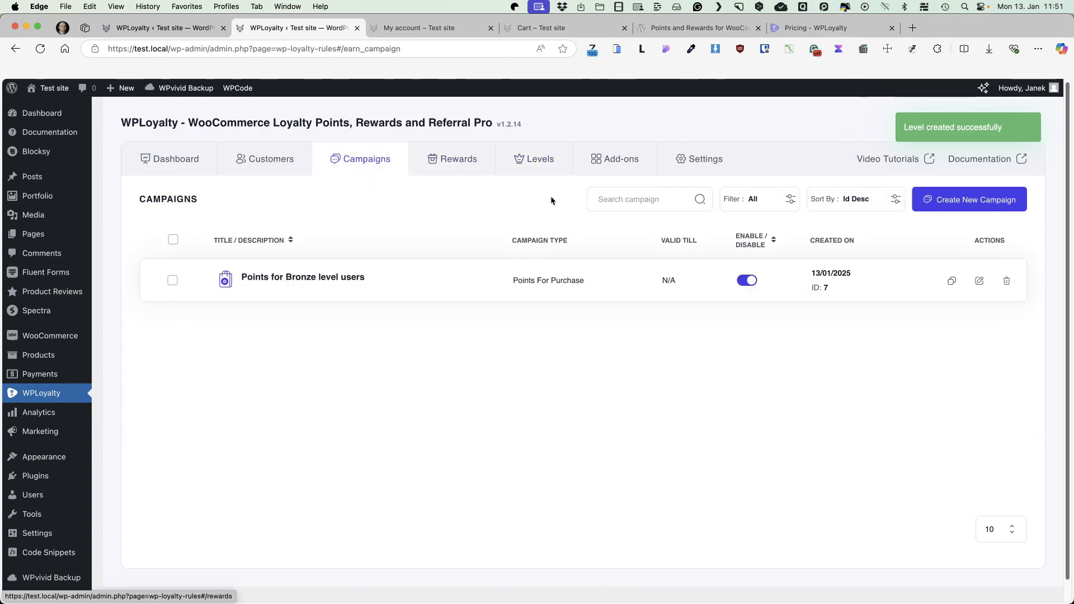
click(307, 280)
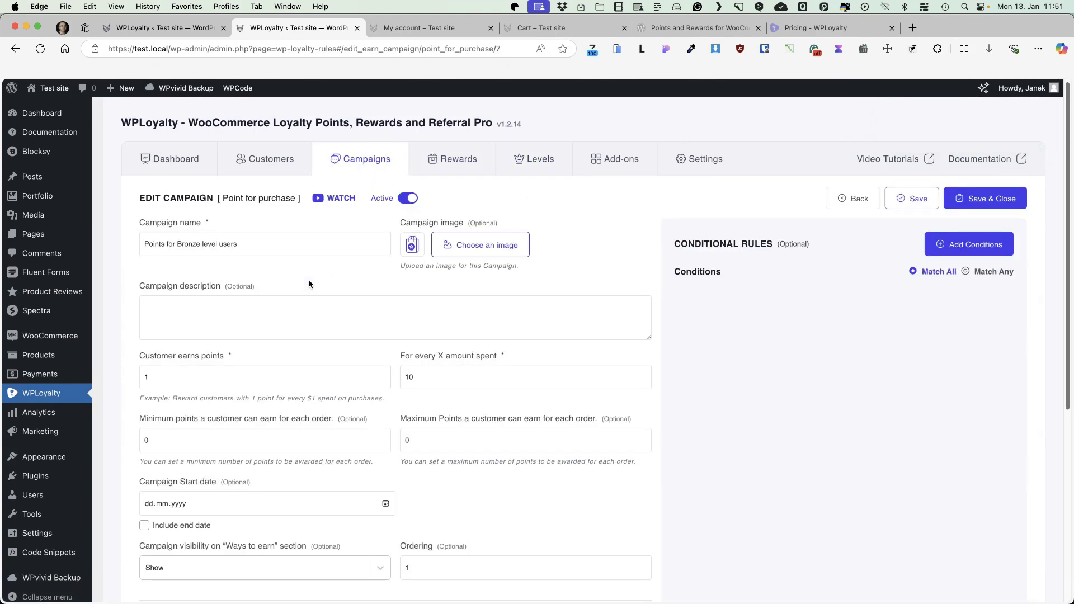
click(974, 250)
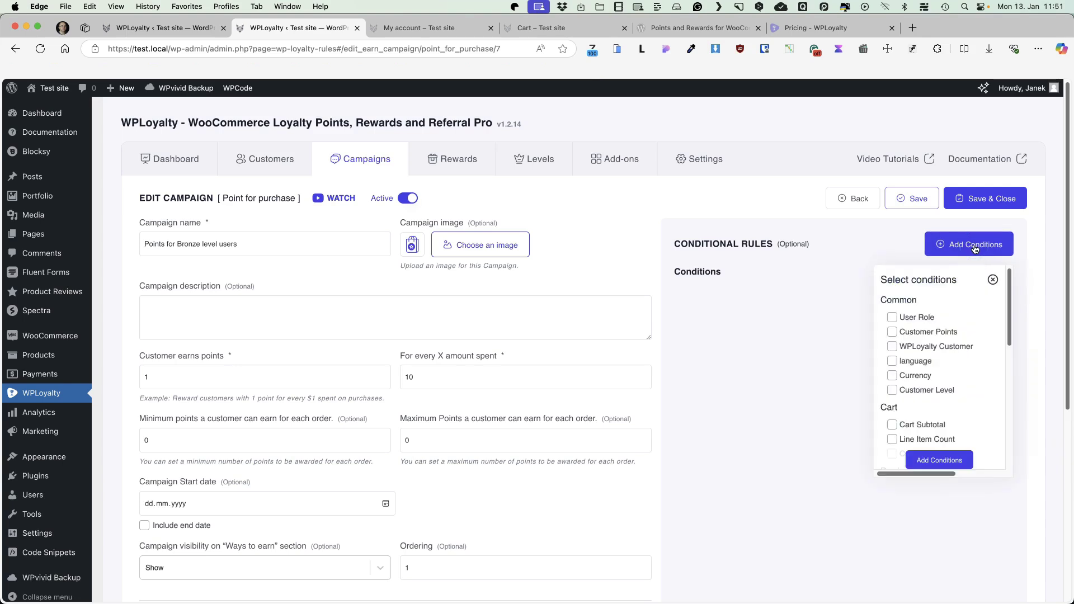
click(919, 396)
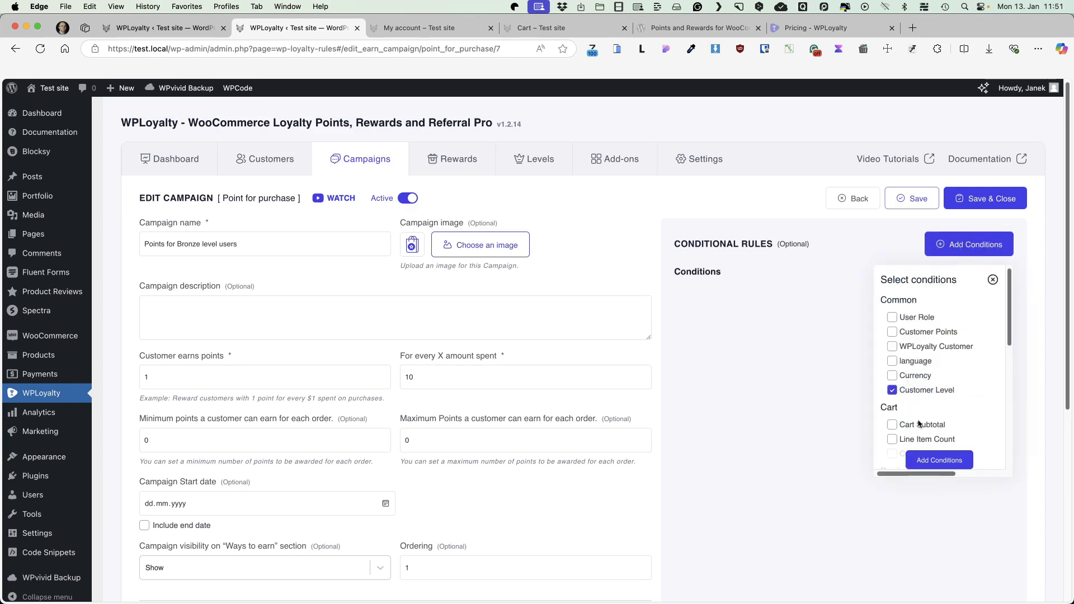
click(941, 461)
click(750, 345)
click(712, 371)
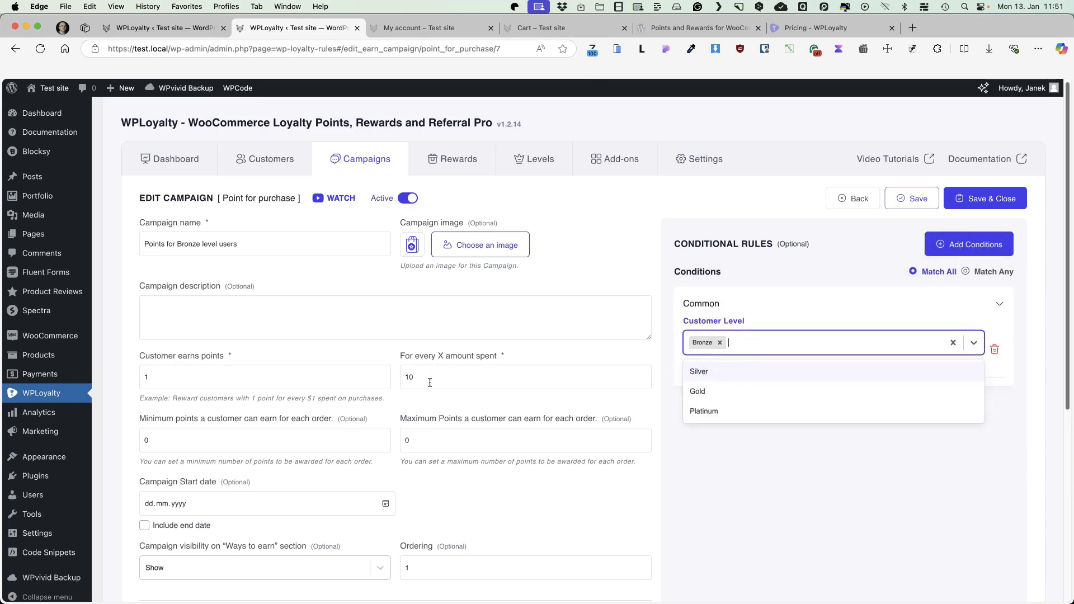
click(915, 475)
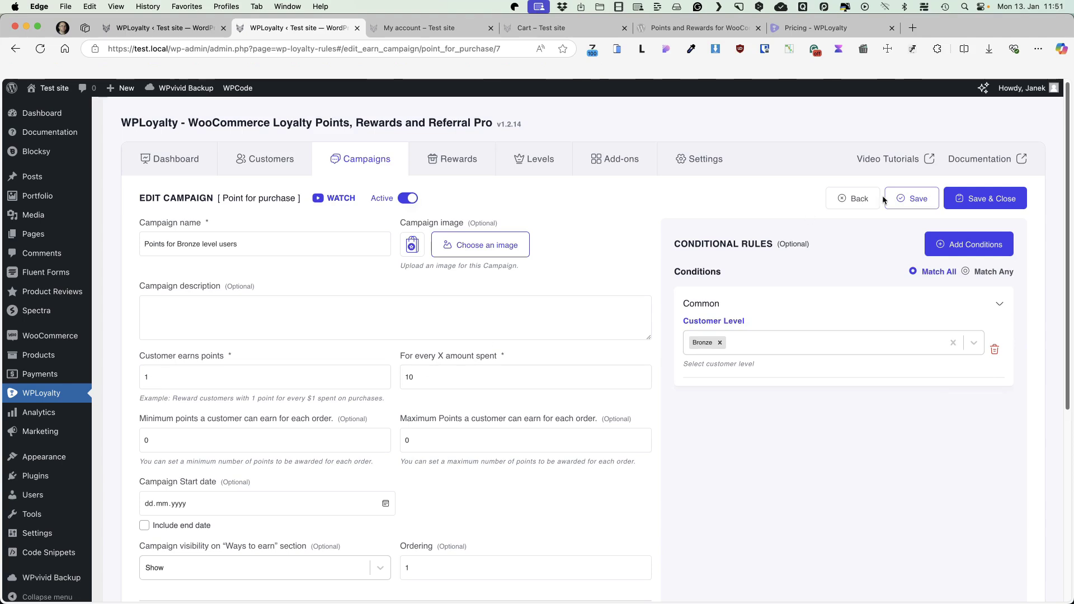
click(973, 199)
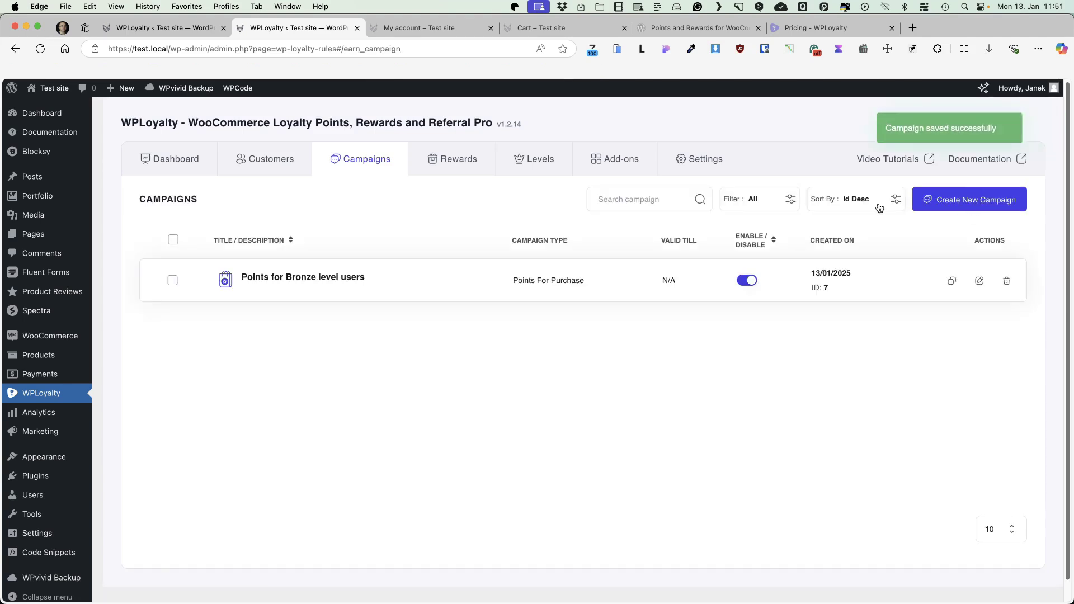
Start a new Points For Purchase campaign named "Silver package" that gives 2 points for every 10 spent.
click(956, 200)
click(388, 376)
click(228, 243)
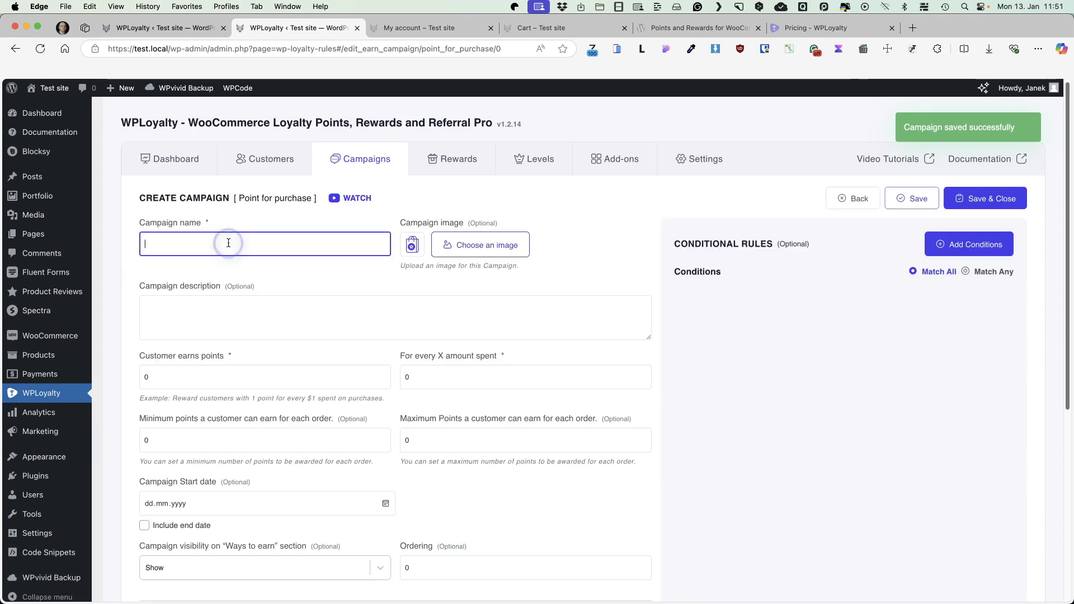
text(Silver package)
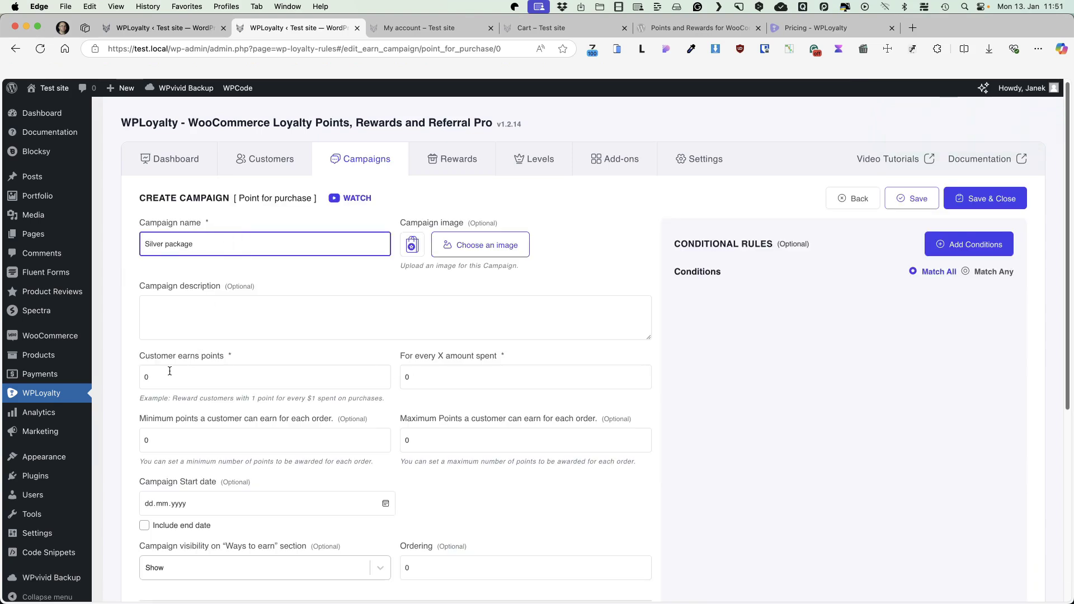
click(152, 382)
text(2)
key(Tab)
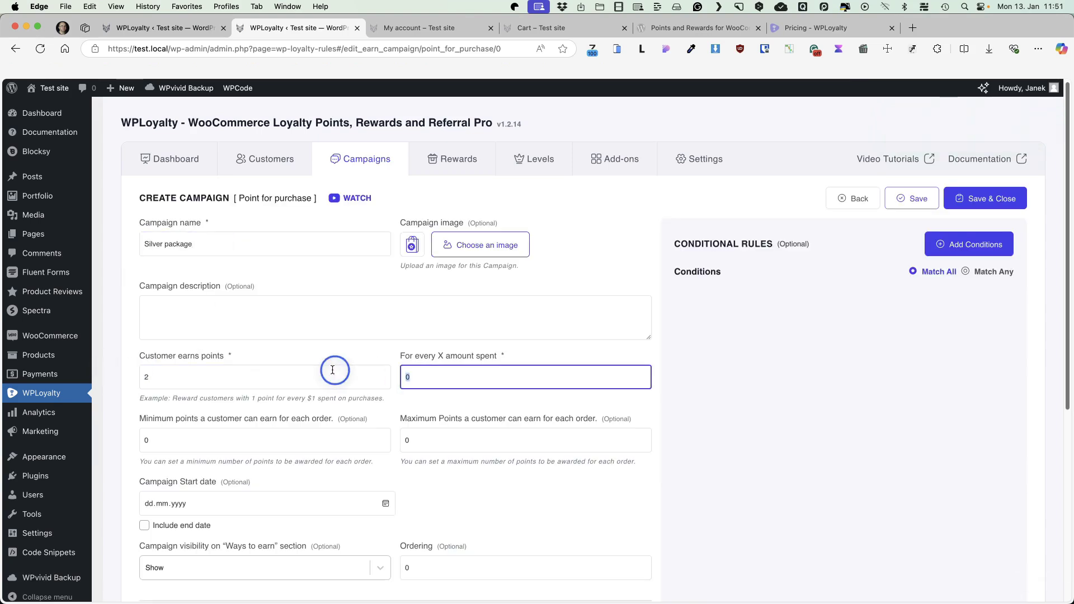
text(10)
Add a Customer Level condition set to Silver to the "Silver package" campaign, and save and close it.
click(917, 297)
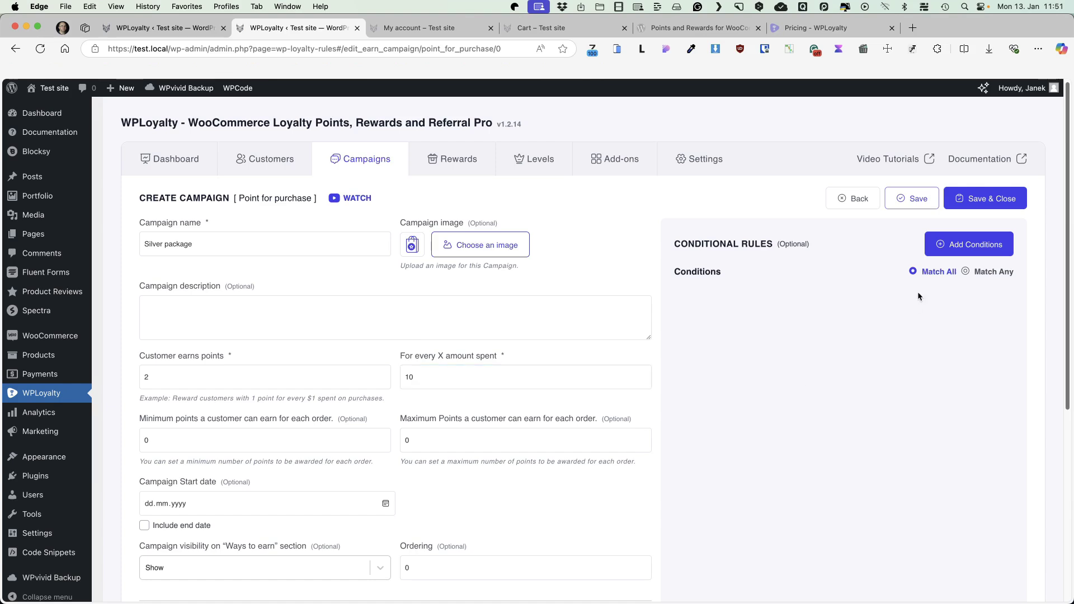
click(966, 250)
click(913, 394)
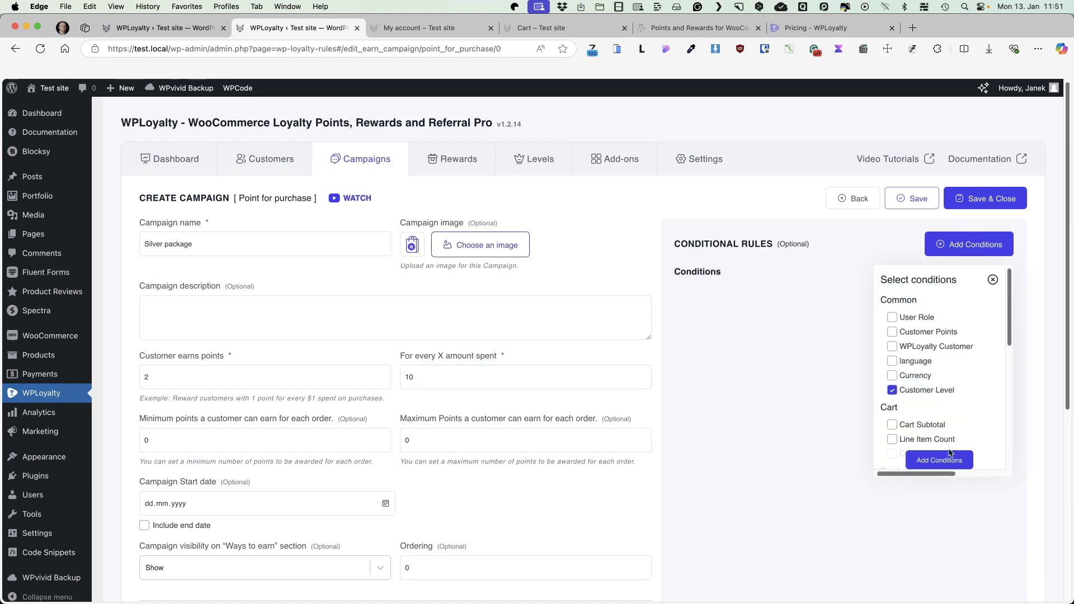
click(939, 459)
click(762, 343)
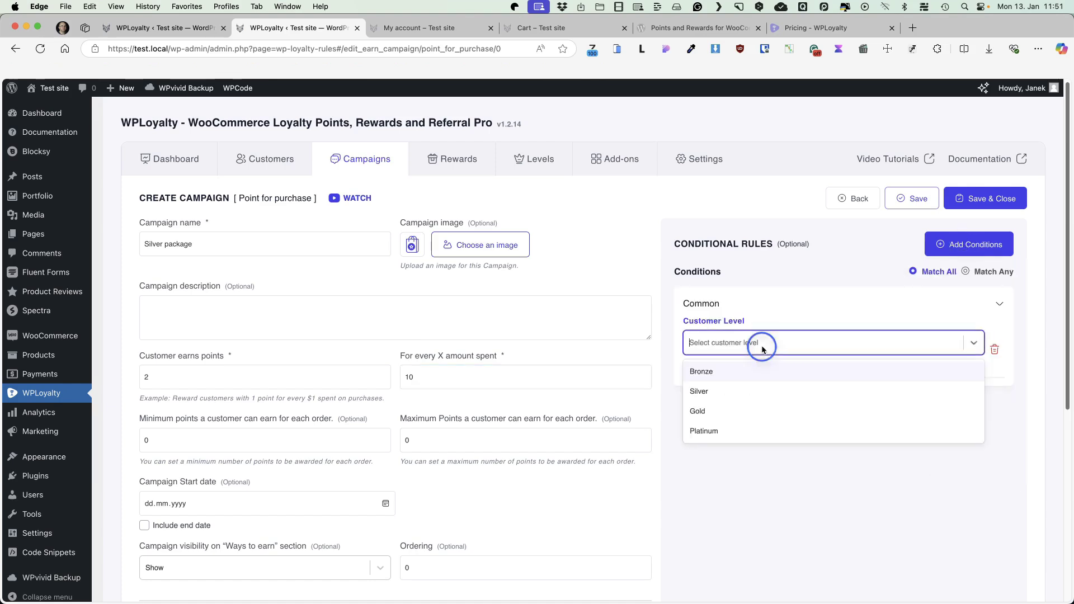
click(699, 392)
click(979, 197)
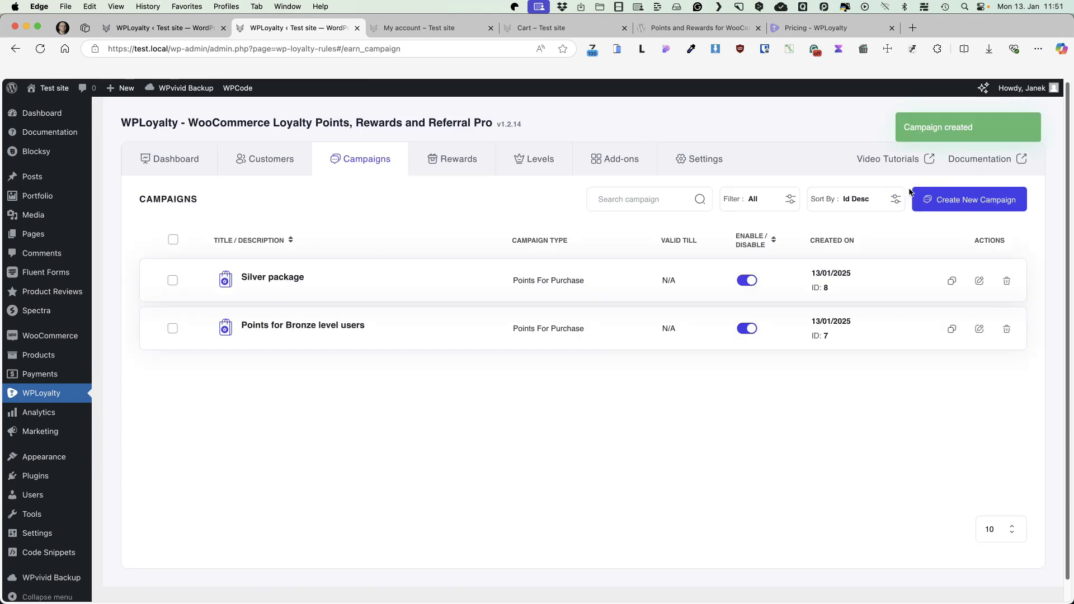
Start a new Points For Purchase campaign named "Gold" that gives 3 points for every 10 spent.
click(968, 199)
click(378, 373)
text(Gold)
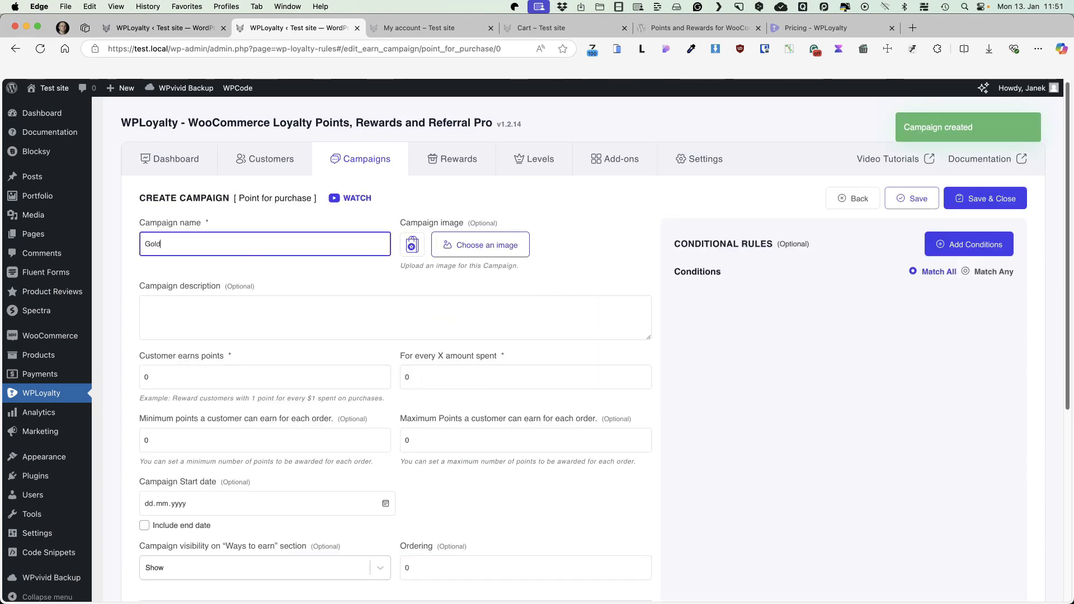
double_click(148, 377)
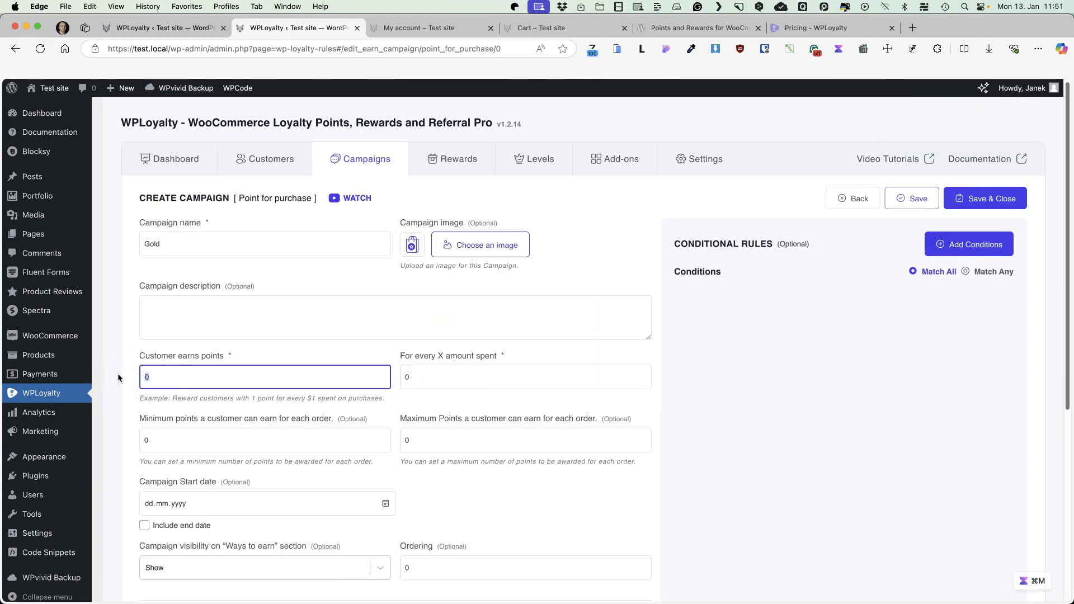
double_click(412, 378)
text(1)
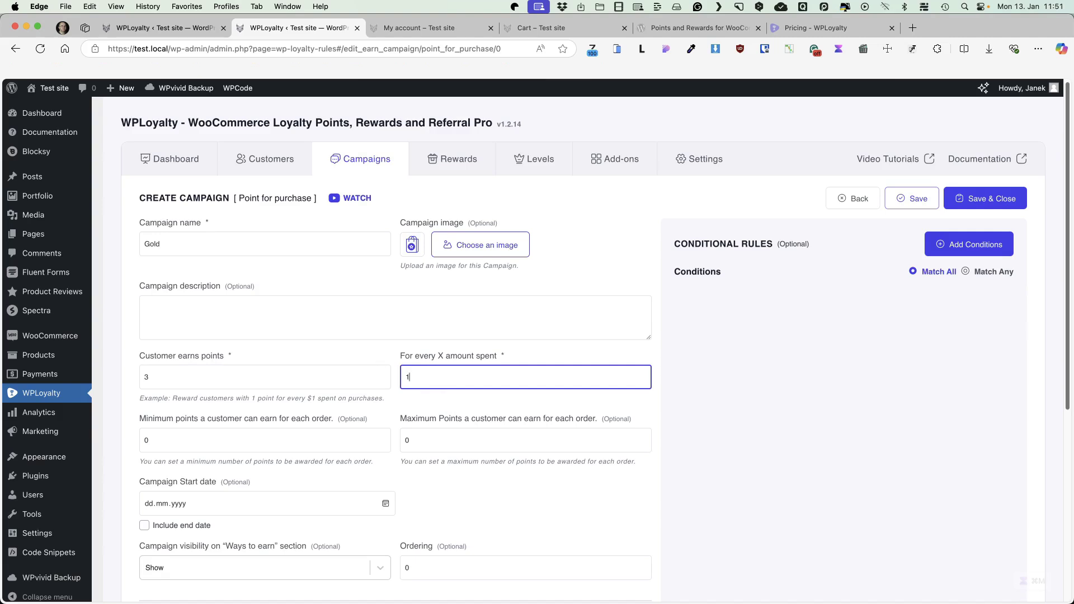
Add a Customer Level condition set to Gold to the "Gold" campaign, and save and close it.
click(974, 245)
click(942, 390)
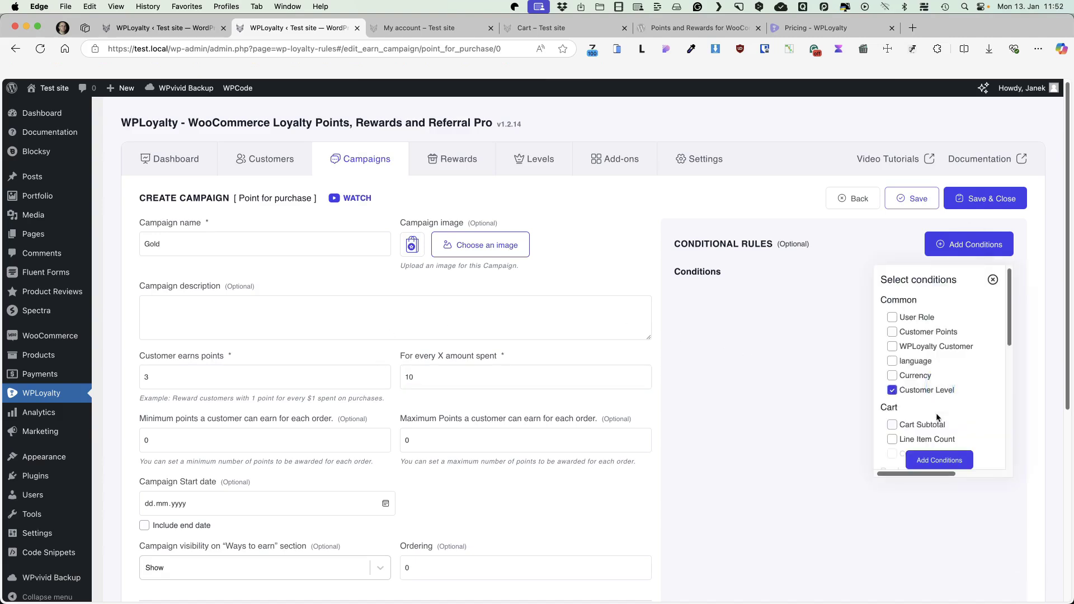
click(939, 460)
click(751, 351)
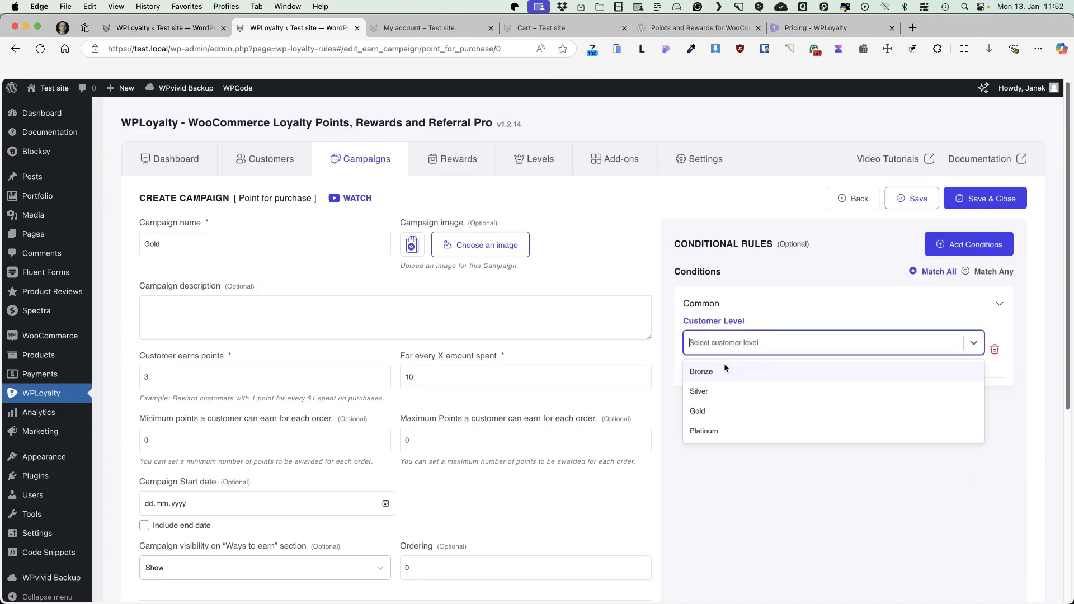
click(721, 411)
click(986, 203)
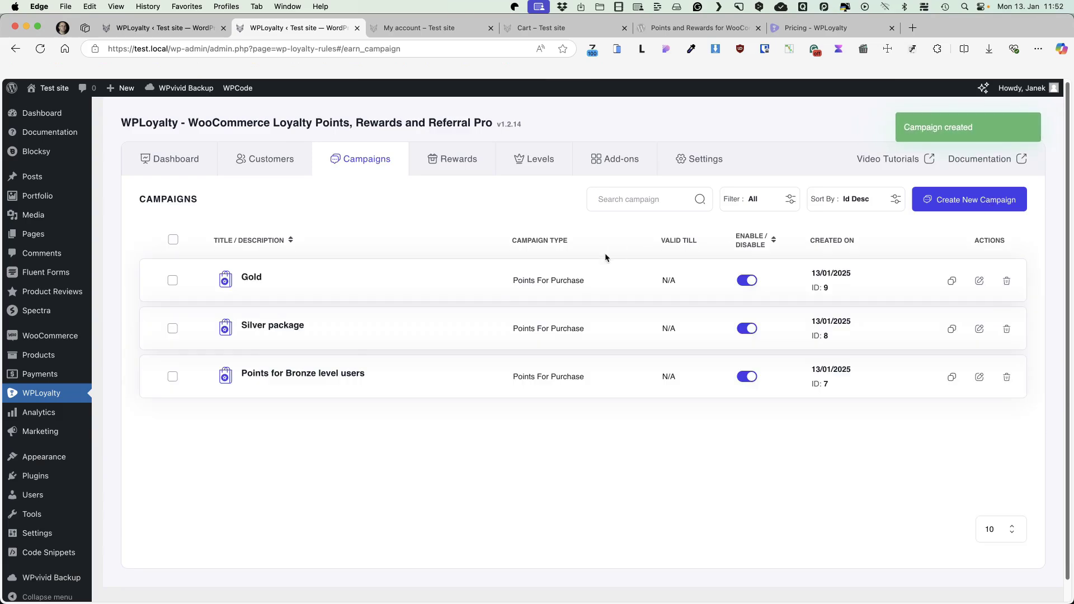
Start a new Points For Purchase campaign named "Platinum" that gives 4 points for every 10 spent.
click(949, 209)
click(378, 373)
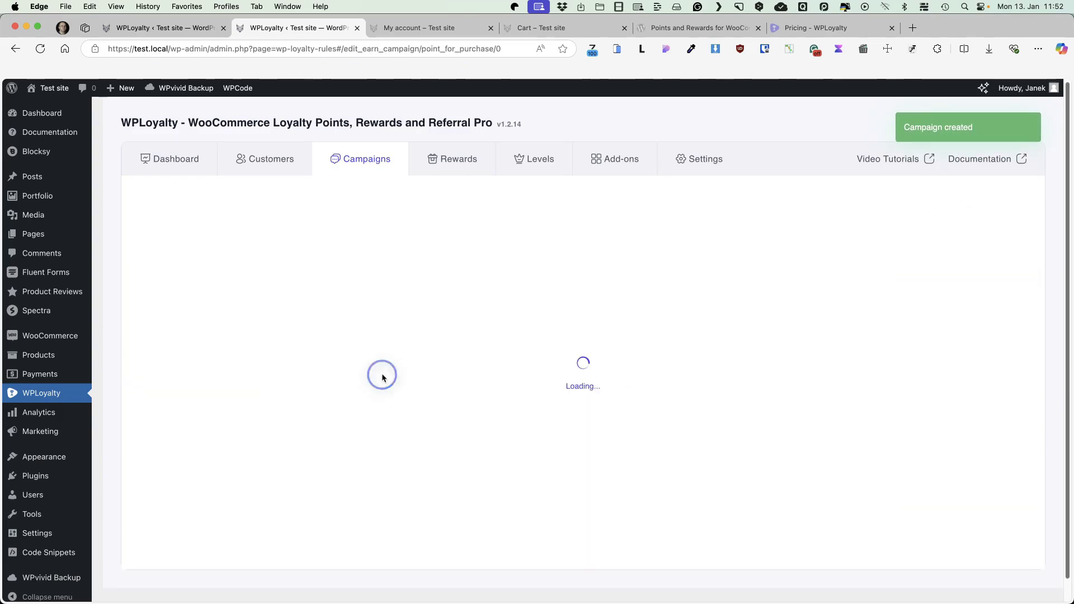
click(211, 246)
text(Platinum)
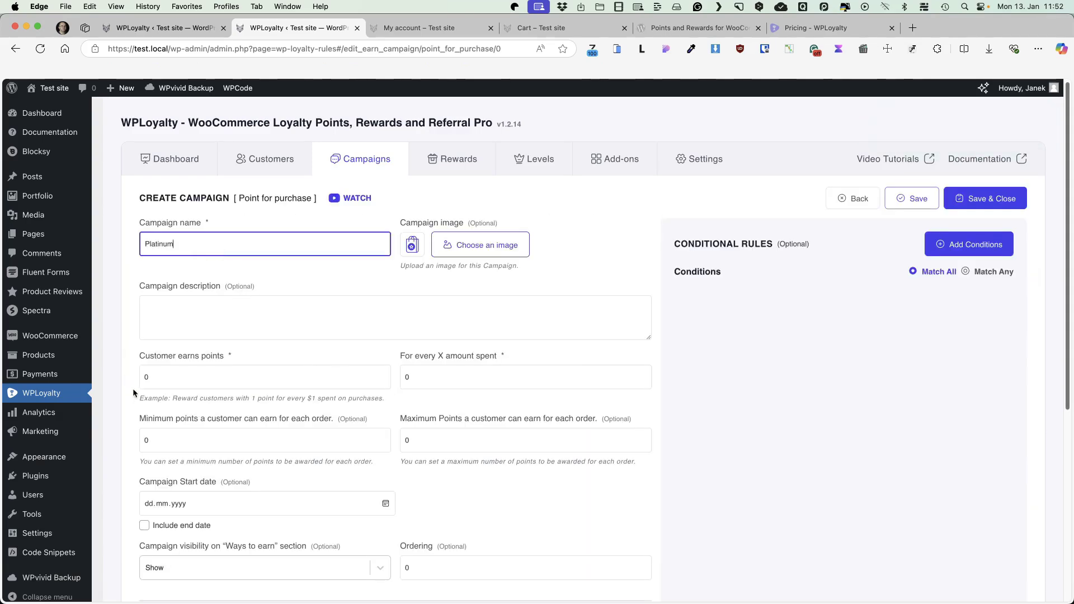
click(147, 378)
key(BackSpace)
text(4)
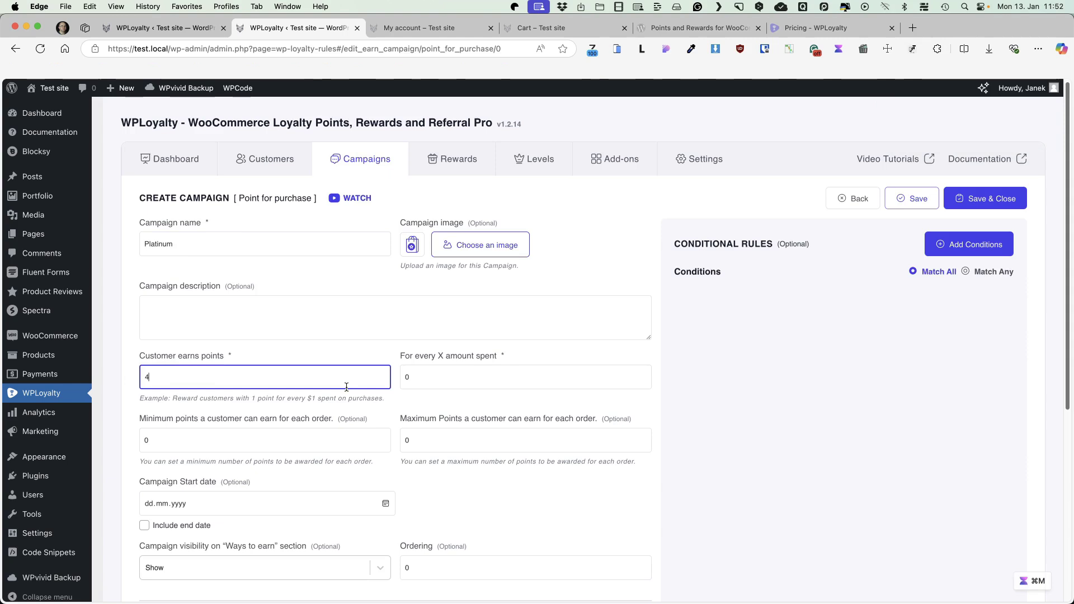
click(412, 377)
key(BackSpace)
text(10)
click(900, 316)
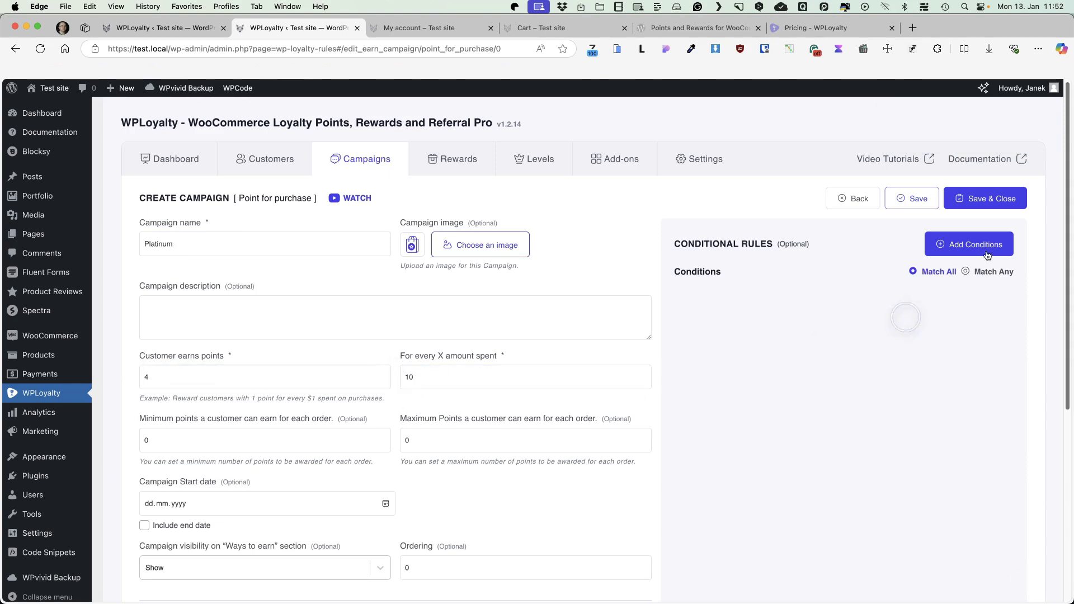
Add a Customer Level condition set to Platinum to the "Platinum" campaign.
click(985, 254)
click(916, 389)
click(938, 465)
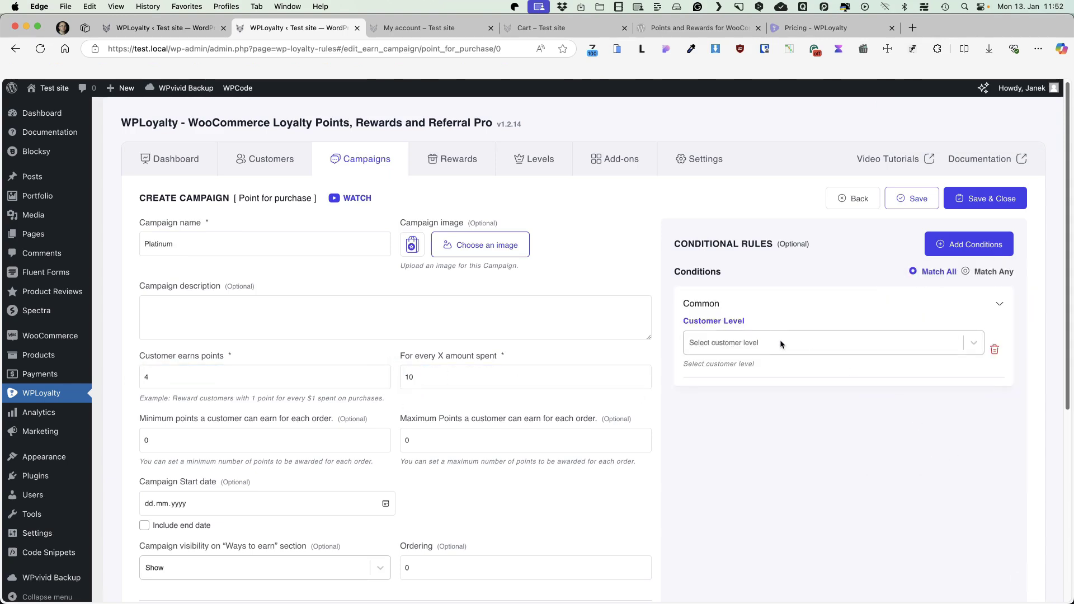
click(782, 343)
click(713, 430)
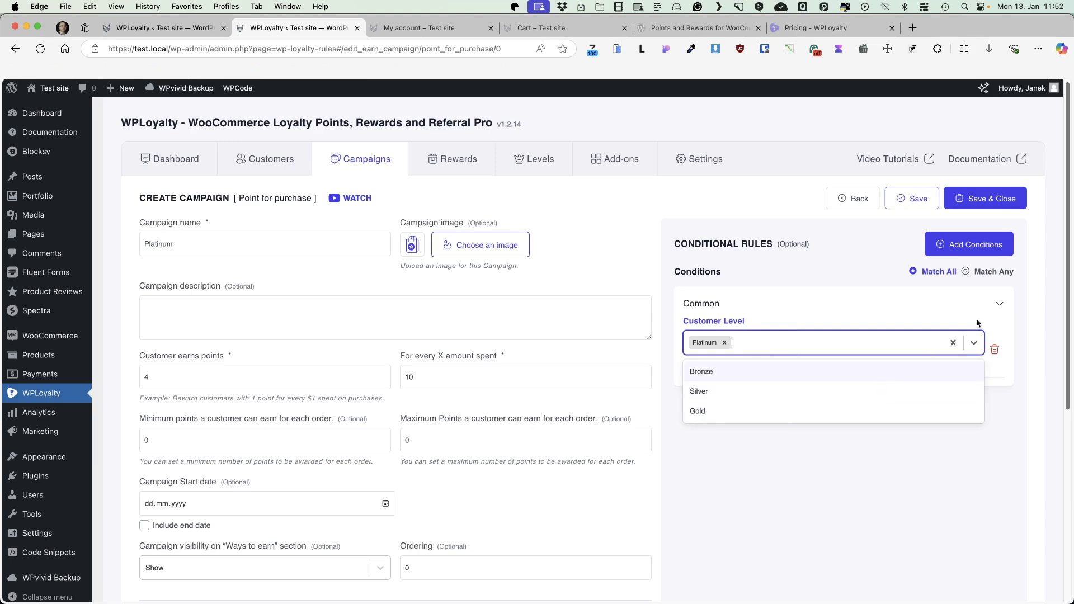
click(931, 510)
Look through the other available condition types without adding any, and save and close the "Platinum" campaign.
click(958, 247)
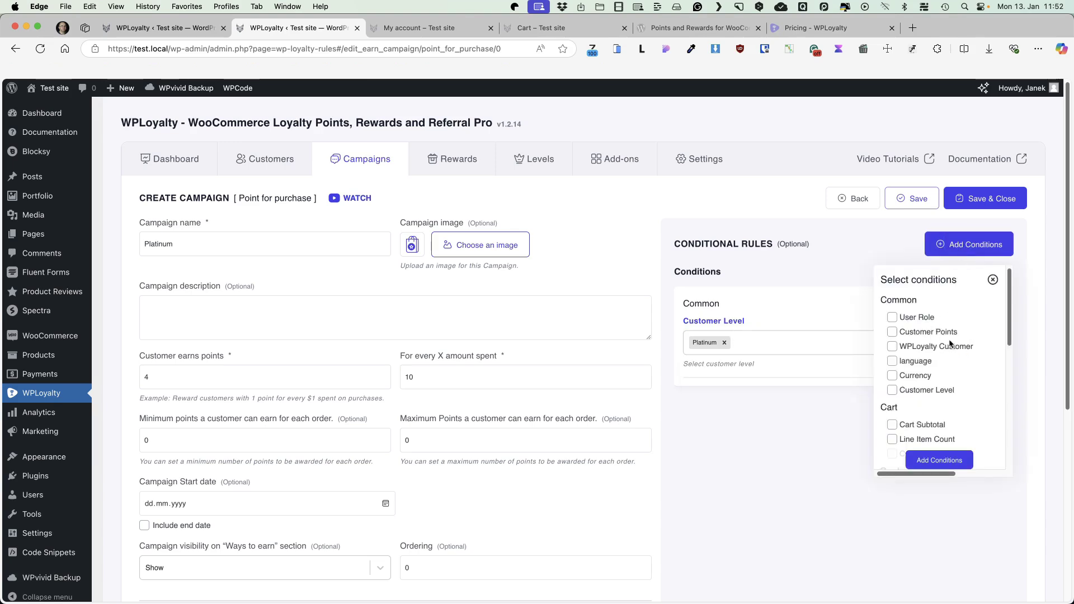
scroll(917, 386, down, 1)
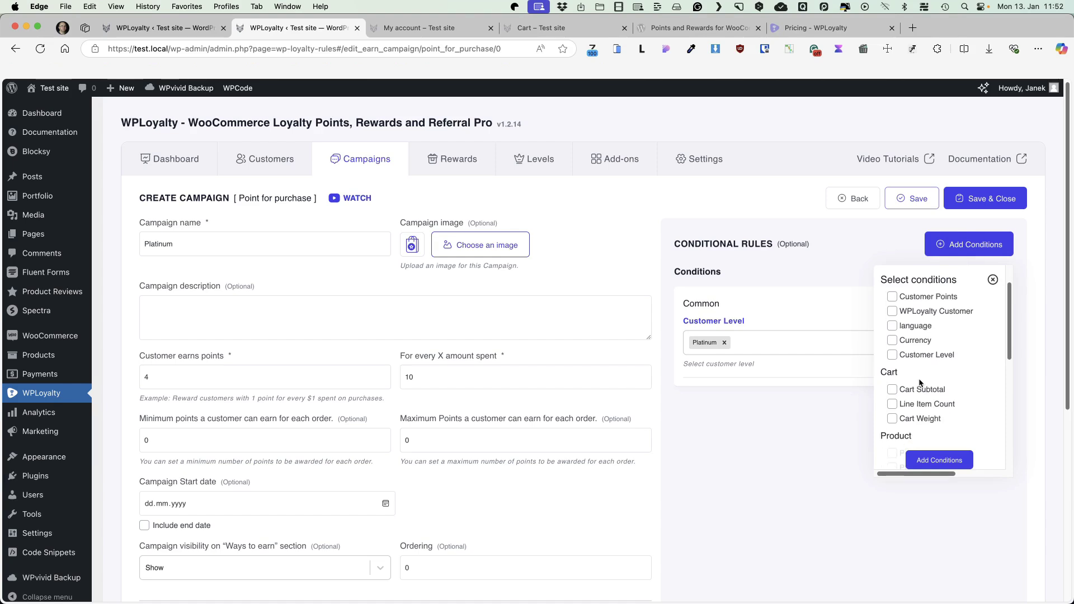
scroll(933, 396, down, 2)
scroll(935, 395, down, 5)
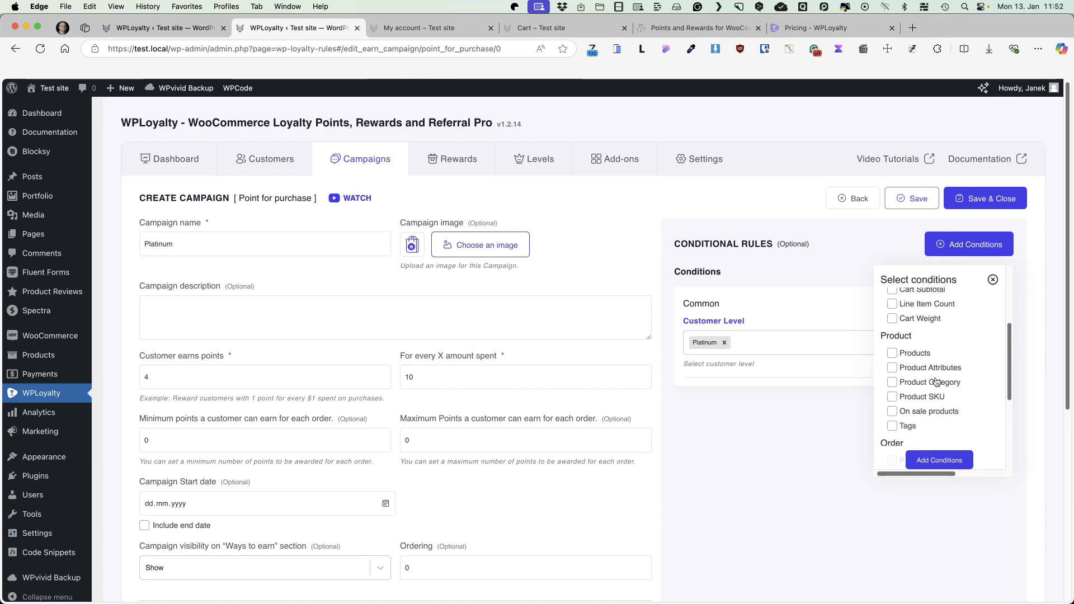
scroll(932, 379, up, 2)
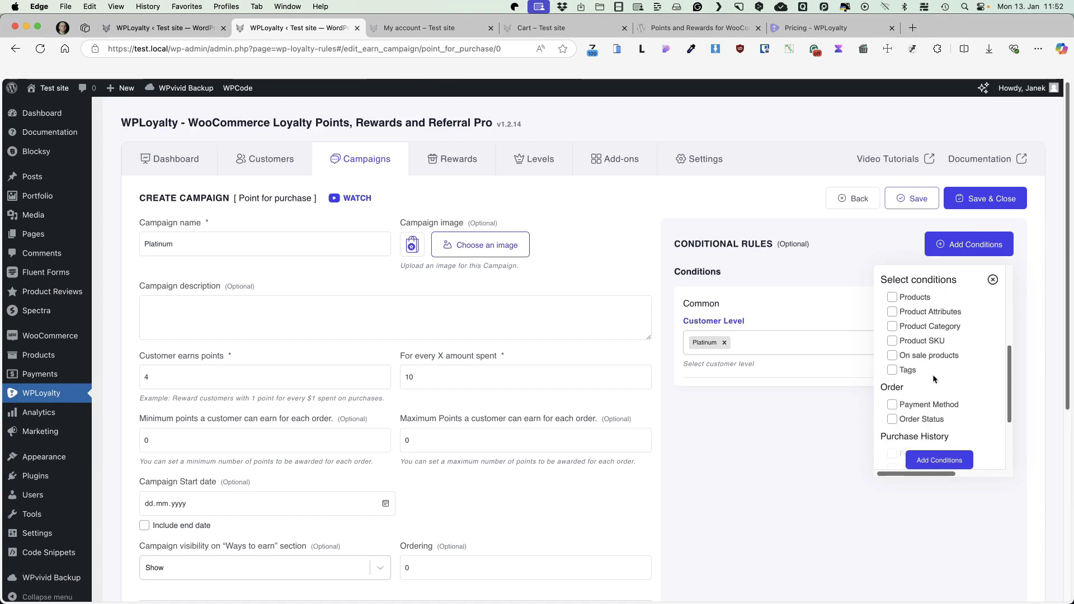
click(897, 346)
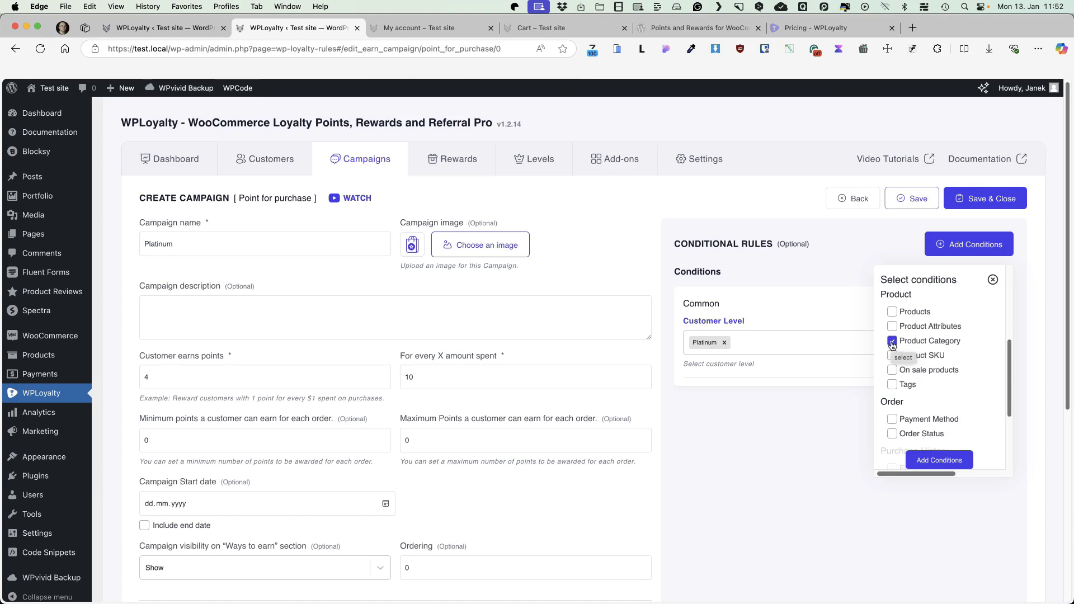
click(992, 279)
click(991, 193)
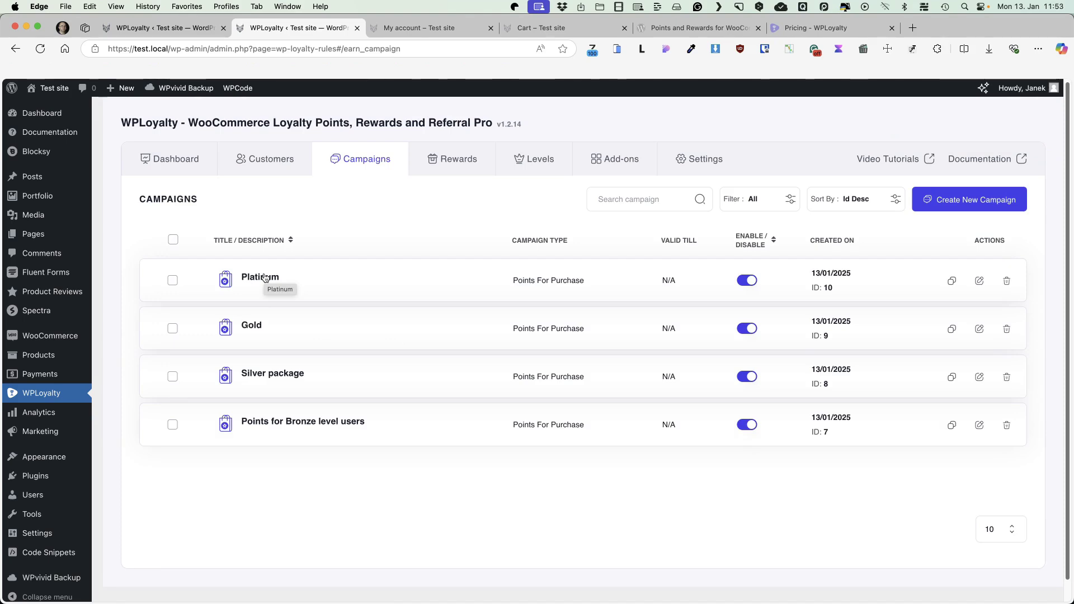
Switch to the private storefront window and log in with the test customer's account.
key(super+grave)
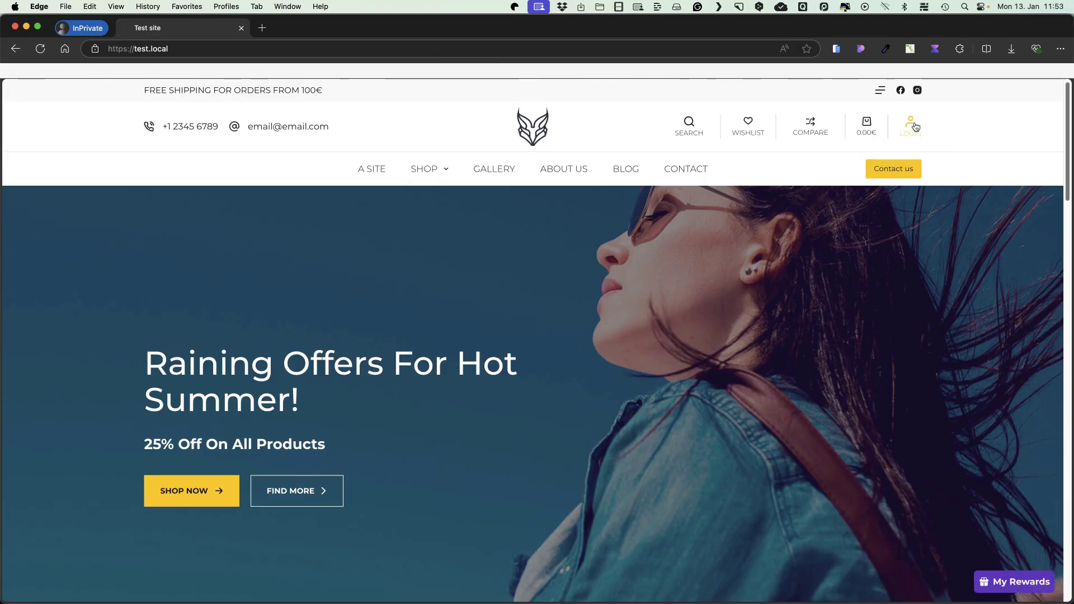
click(909, 124)
click(510, 435)
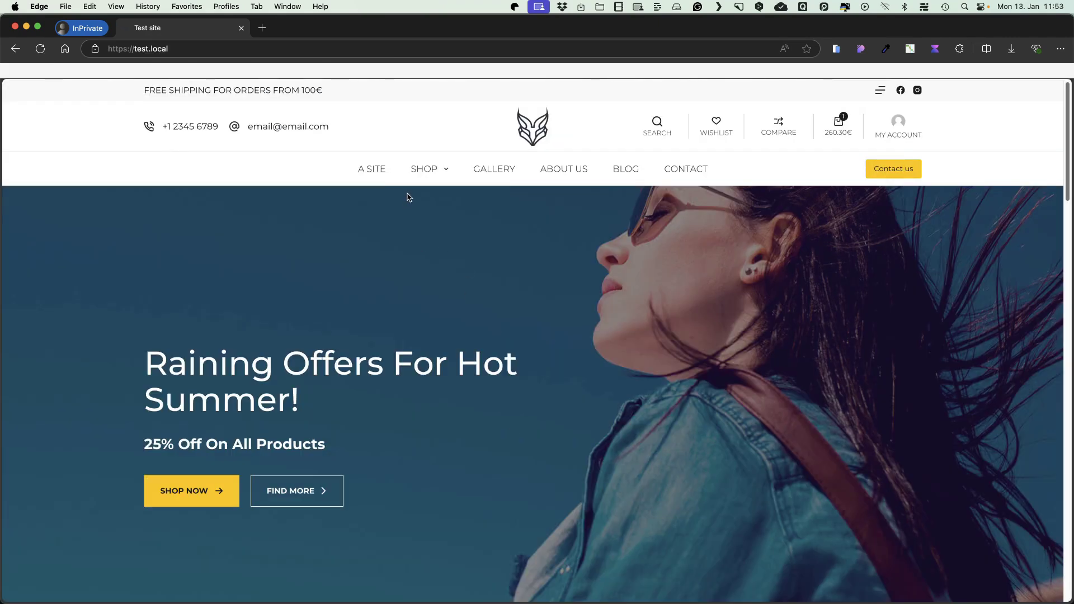
Open the Blue Umbral product from the shop's Lighting category and add one to the cart.
click(422, 171)
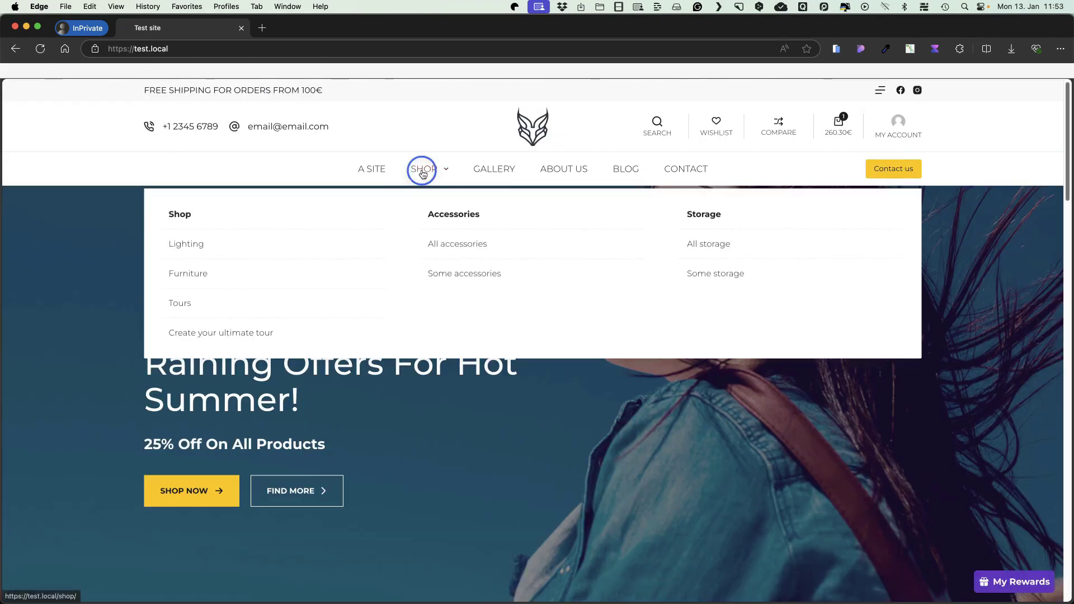
scroll(216, 399, down, 3)
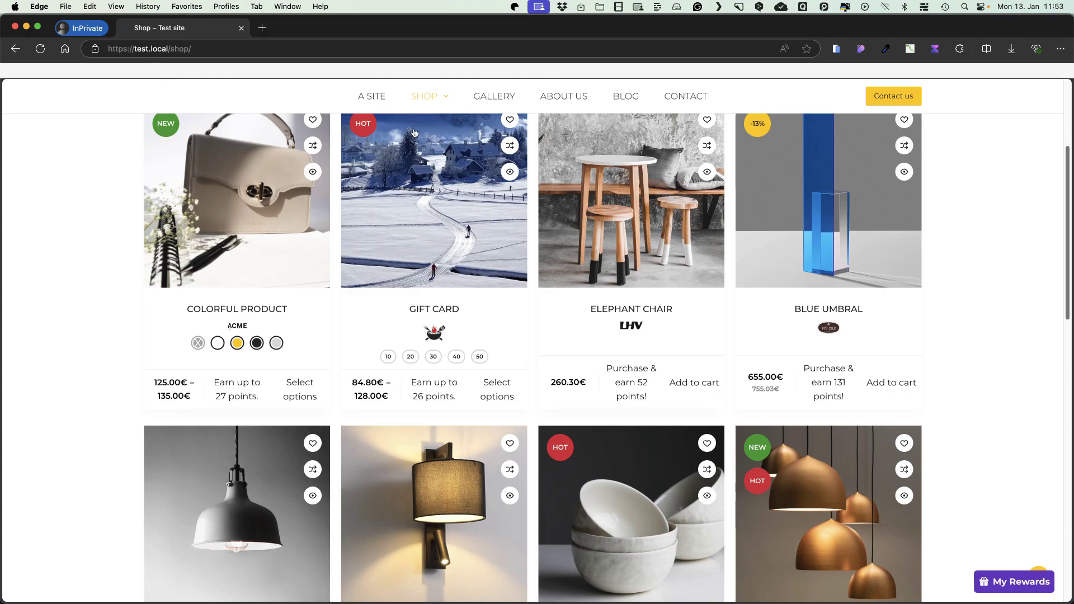
scroll(634, 362, down, 3)
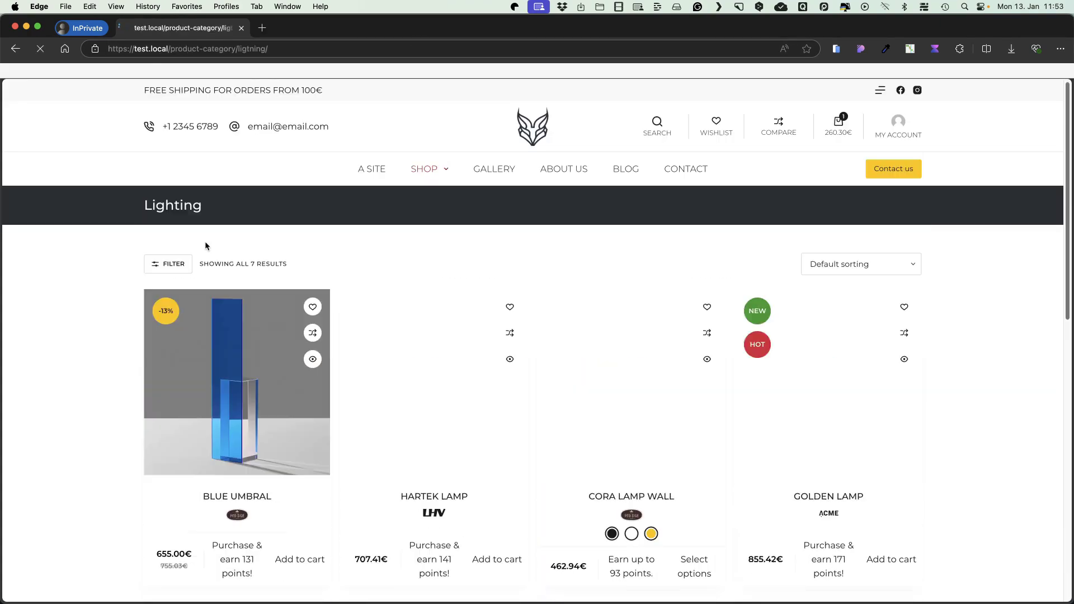
click(216, 389)
scroll(642, 400, down, 3)
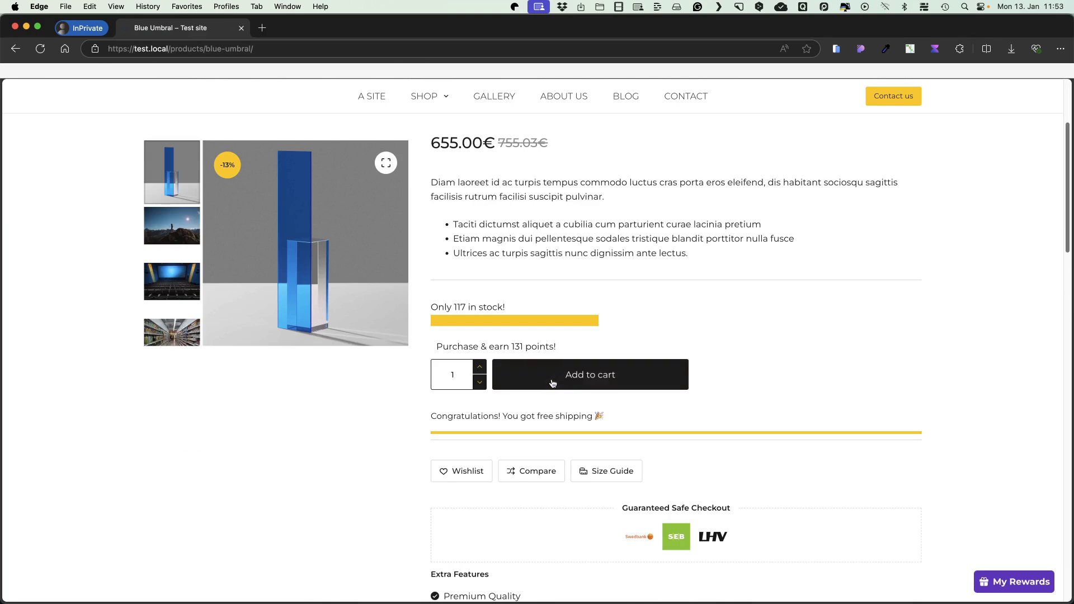
click(586, 375)
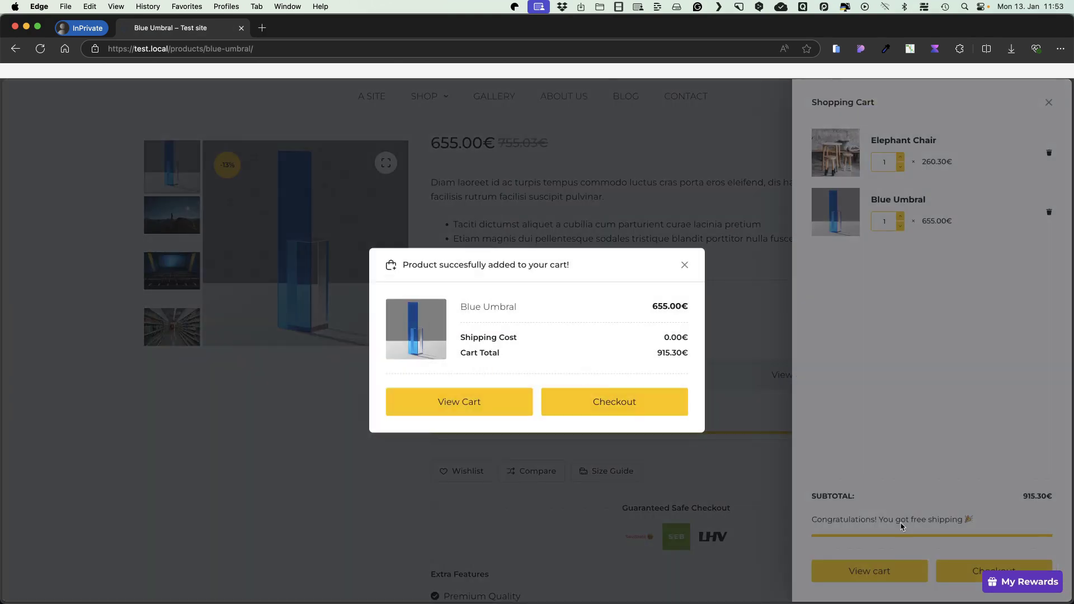
Proceed to checkout with the cart and place the order.
click(577, 398)
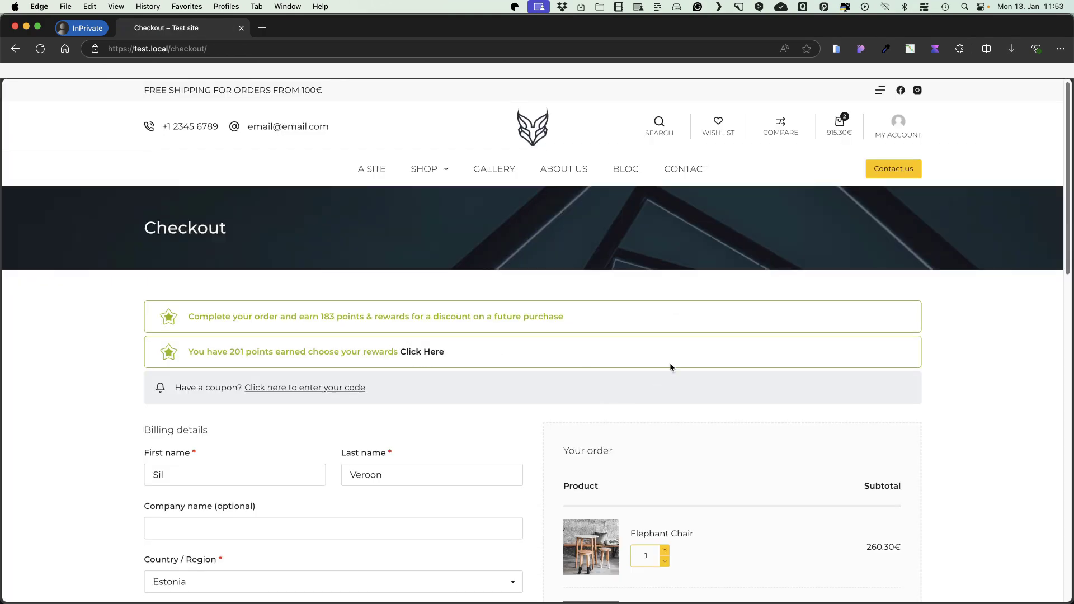
scroll(670, 362, down, 2)
scroll(670, 368, down, 10)
click(790, 424)
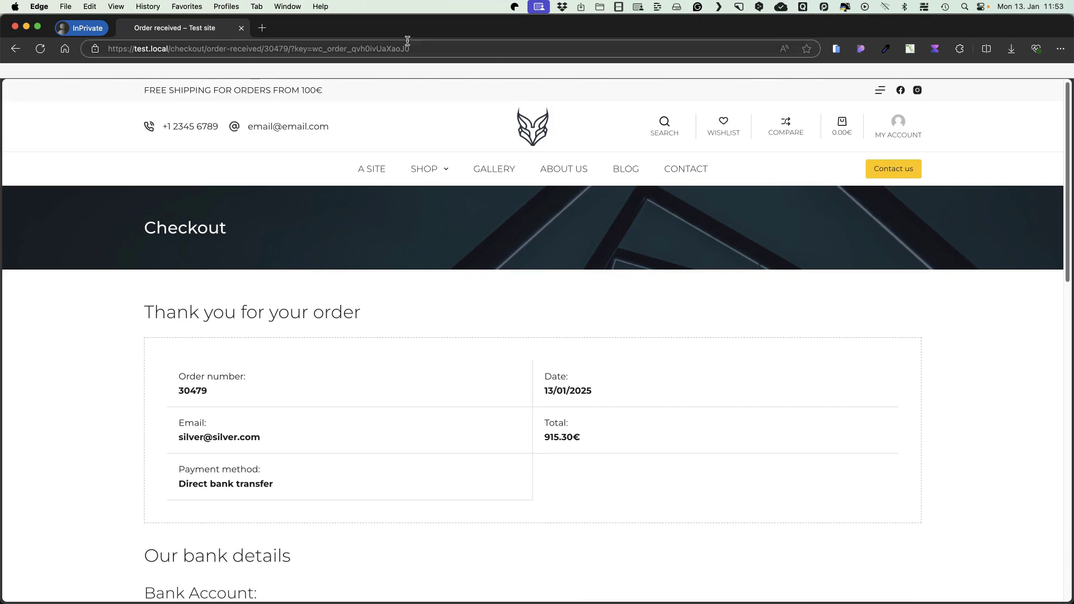
Switch back to the WordPress admin window and change the newest WooCommerce order's status to processing.
key(super+grave)
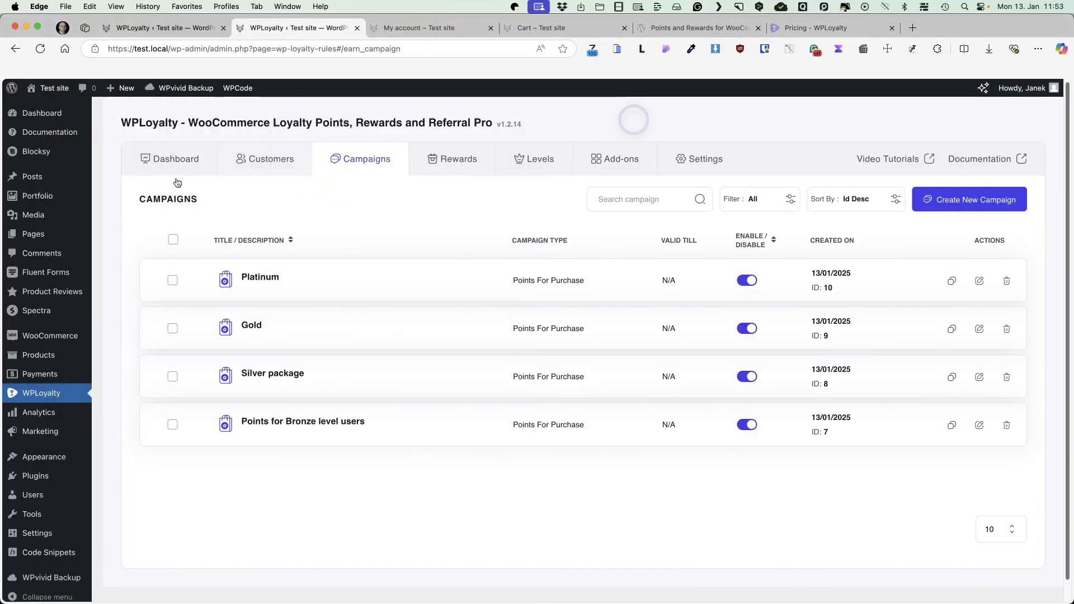
mouse_move(46, 330)
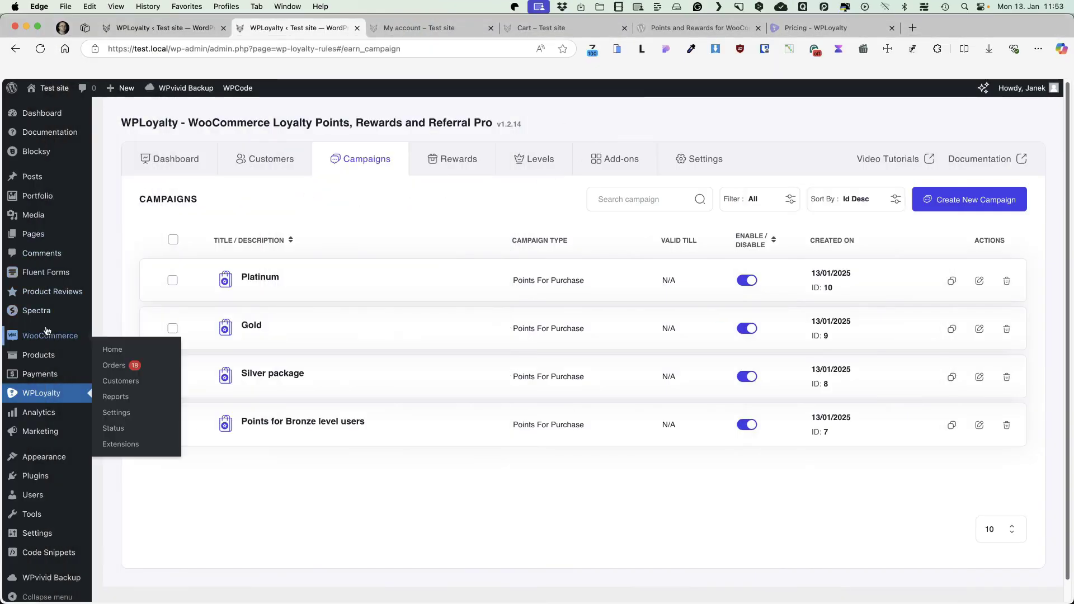
click(119, 367)
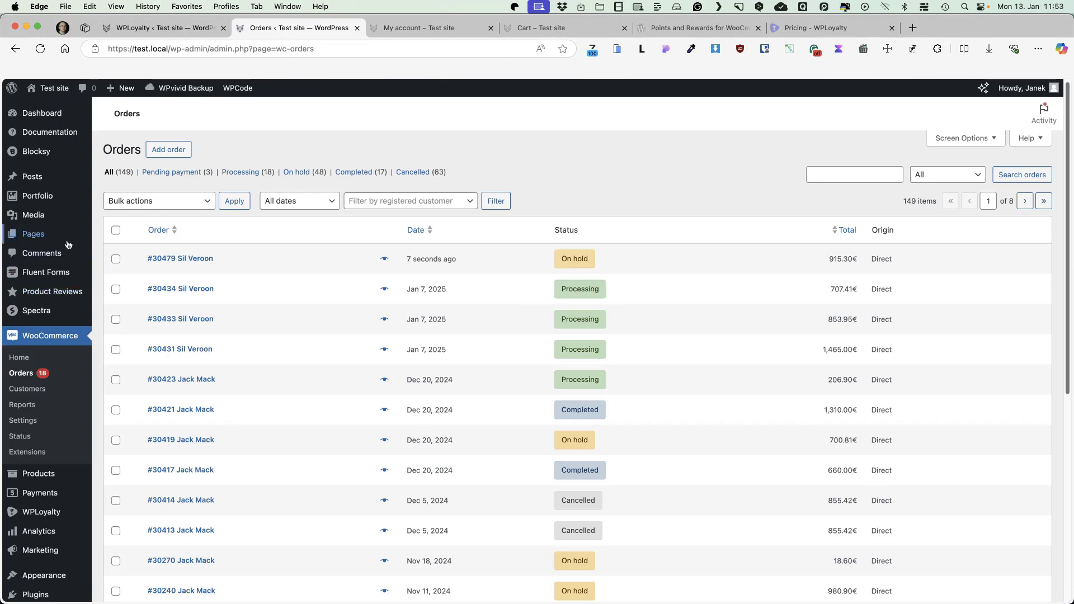
click(123, 262)
click(167, 201)
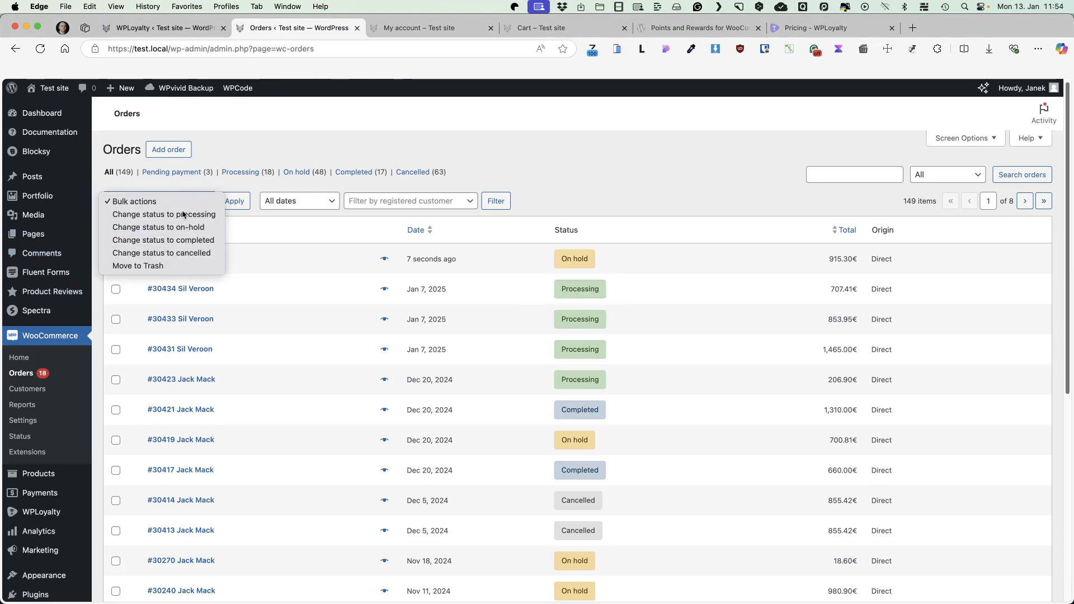
click(185, 215)
click(230, 203)
Return to the storefront window and check the available points and level on the customer's Points & Rewards account page.
mouse_move(925, 130)
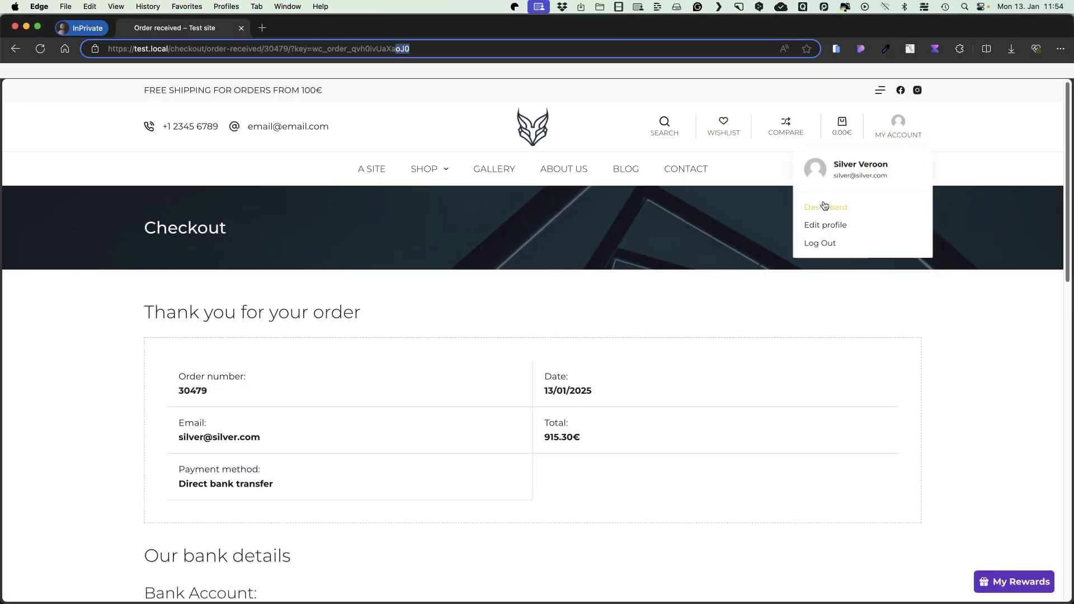
click(824, 206)
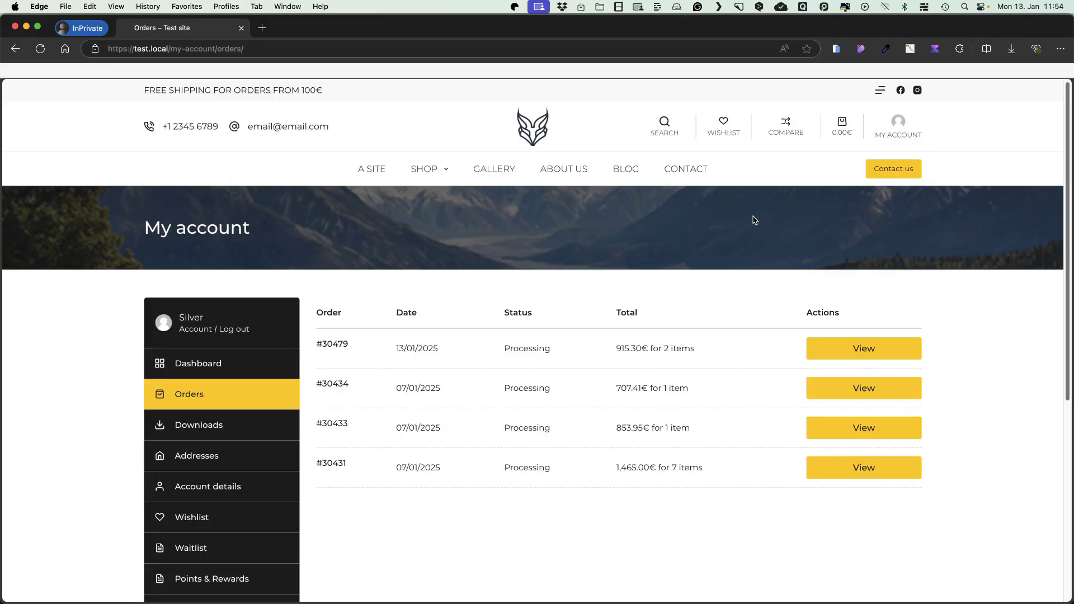
click(224, 578)
scroll(255, 468, down, 3)
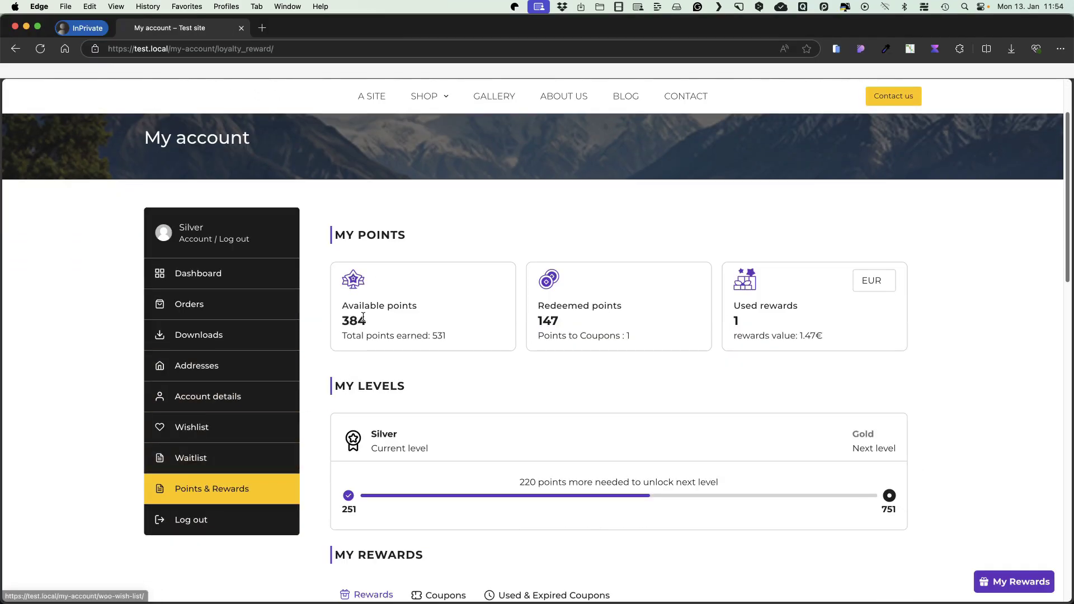
drag(369, 327, 344, 319)
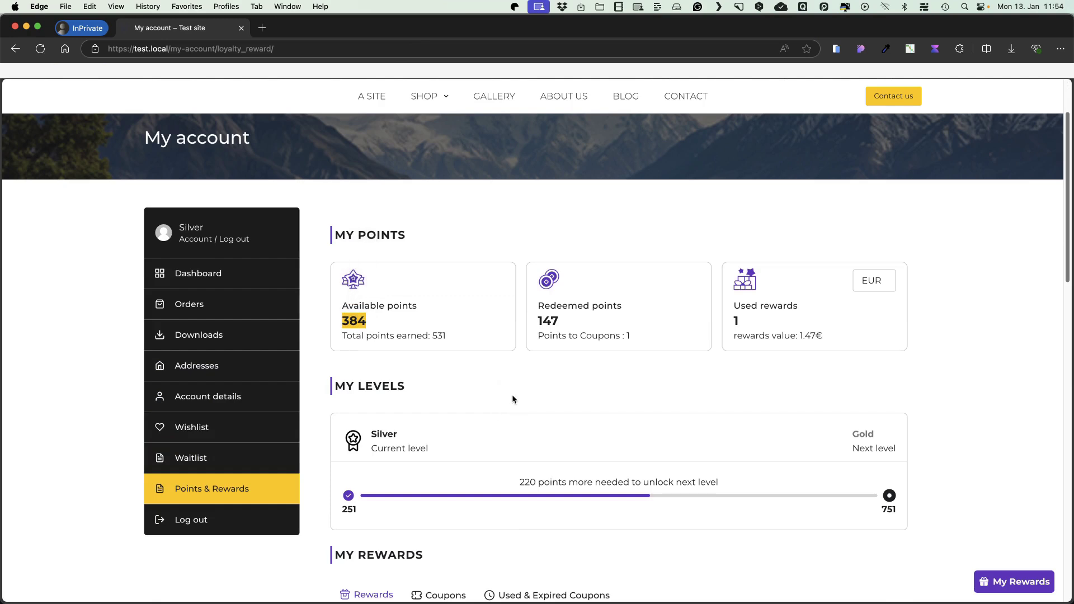
scroll(559, 379, down, 1)
View the customer's points and level in the My Rewards widget, close it, and review the My Levels progress.
click(1013, 584)
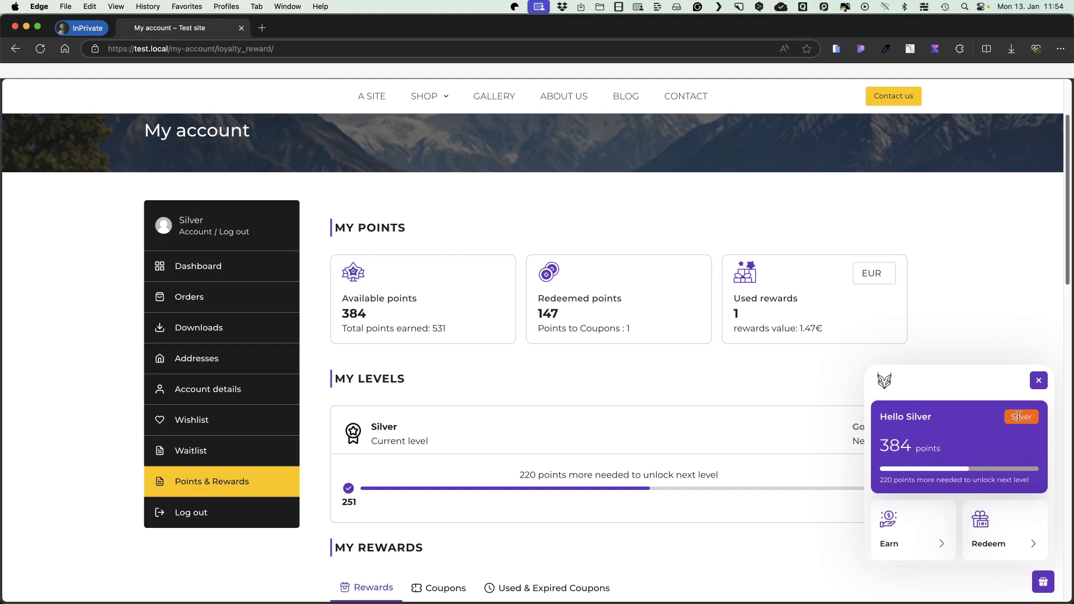
click(799, 373)
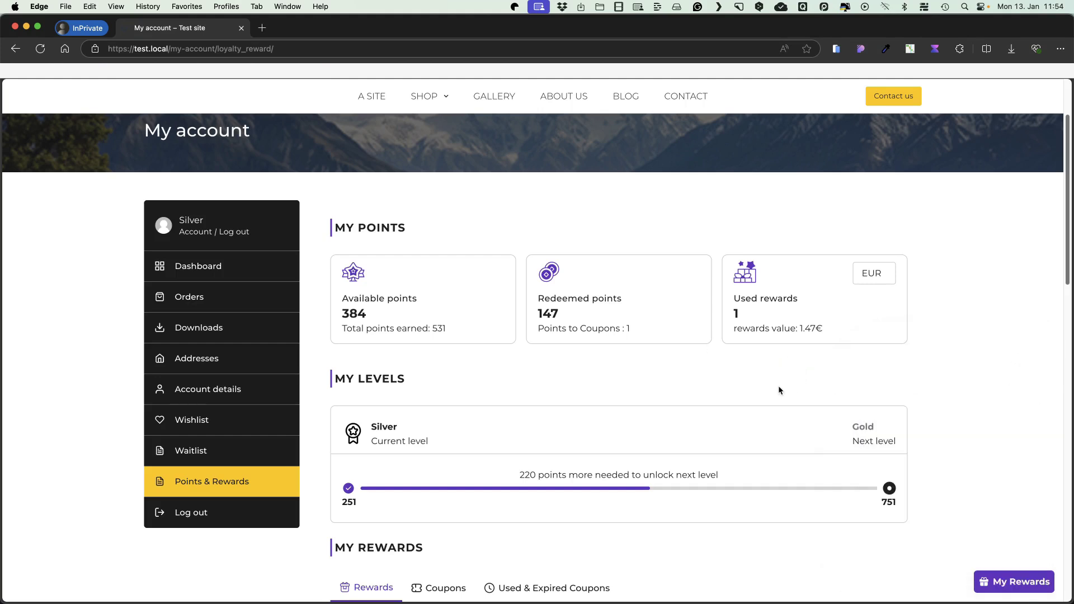
scroll(769, 390, down, 3)
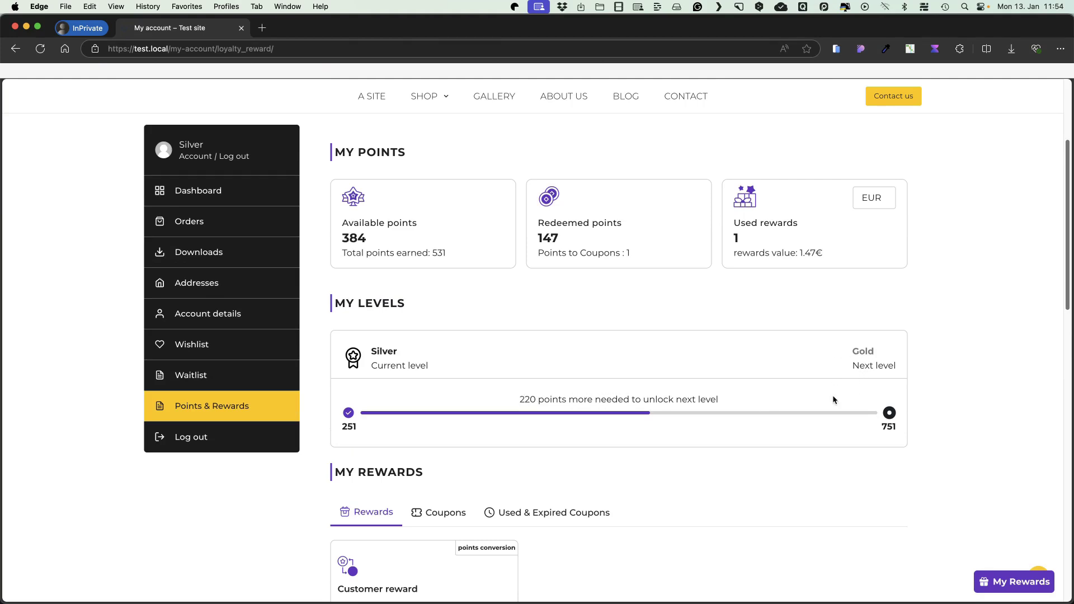
Open the Golden Lamp product from the Lighting category and add a quantity of 2 to the cart.
scroll(632, 128, up, 5)
mouse_move(420, 170)
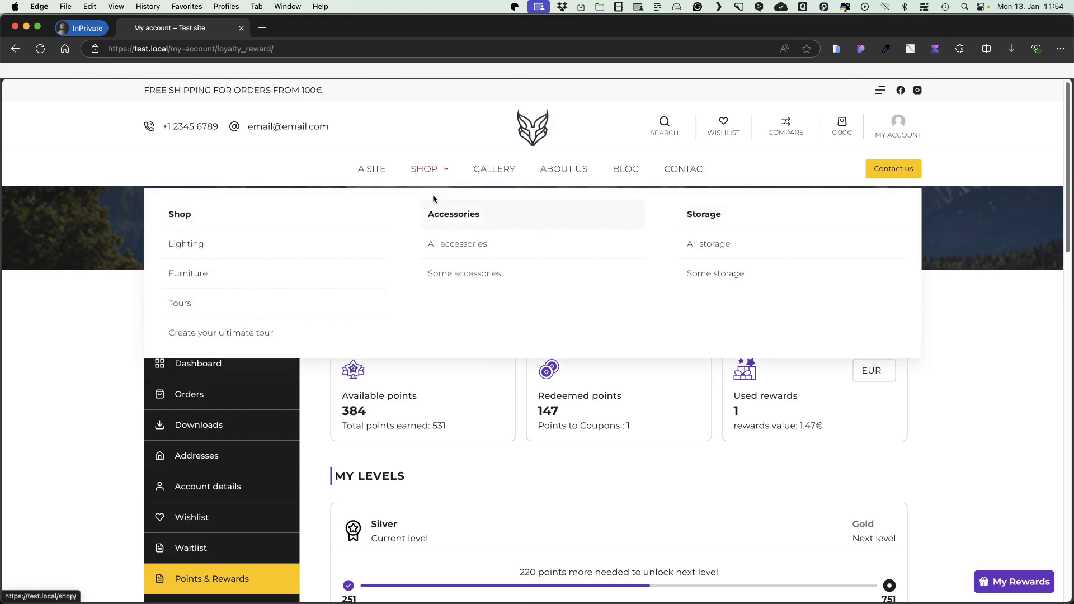
click(201, 249)
scroll(539, 298, down, 10)
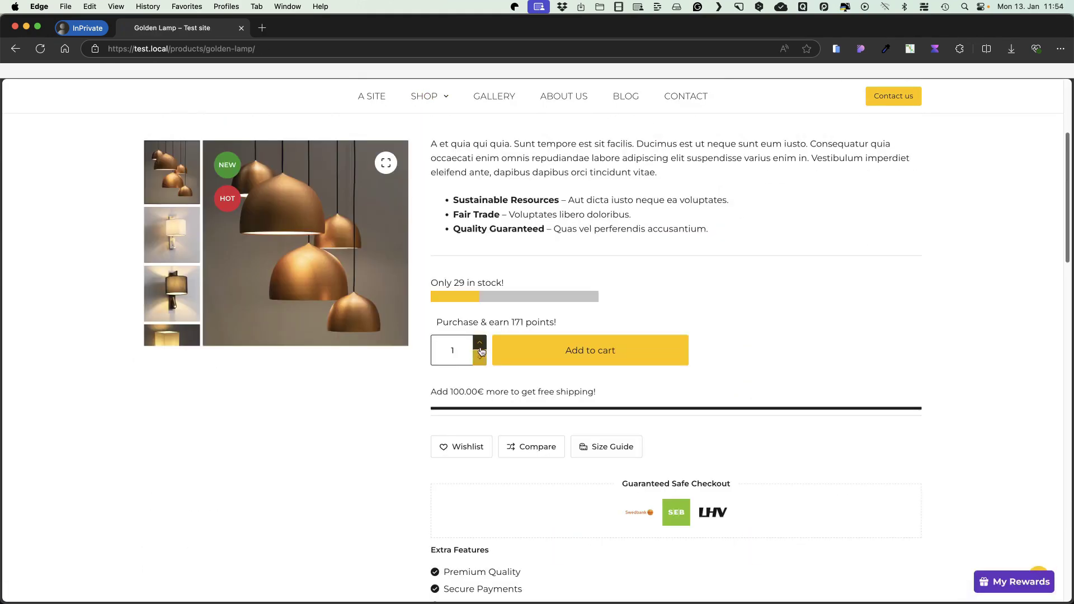
click(479, 340)
click(568, 353)
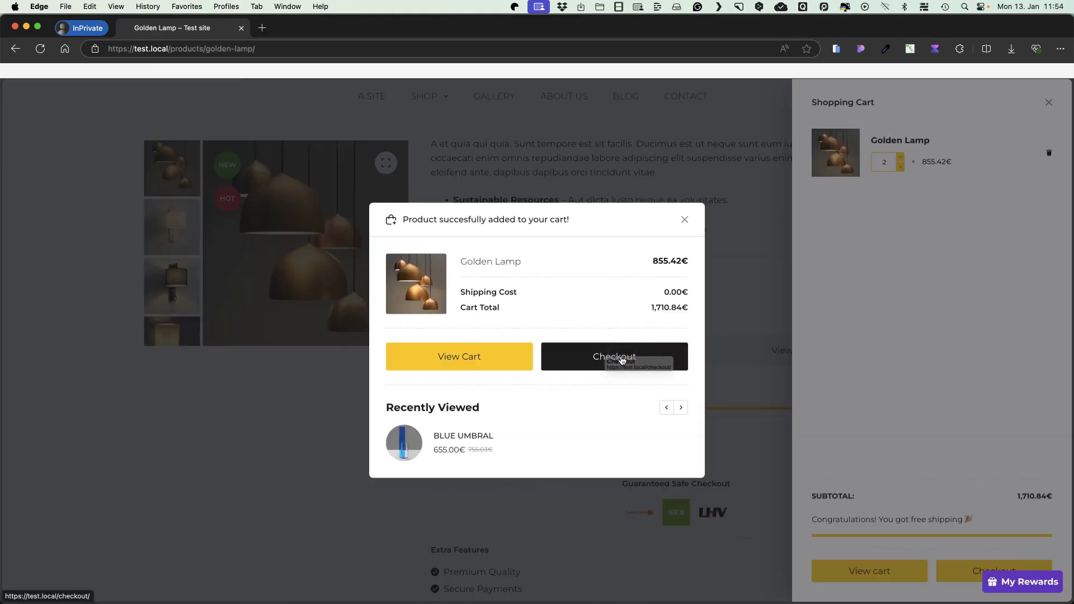
Check out the cart with the two Golden Lamps, accept the terms and conditions, and place the order.
click(623, 361)
scroll(901, 462, down, 3)
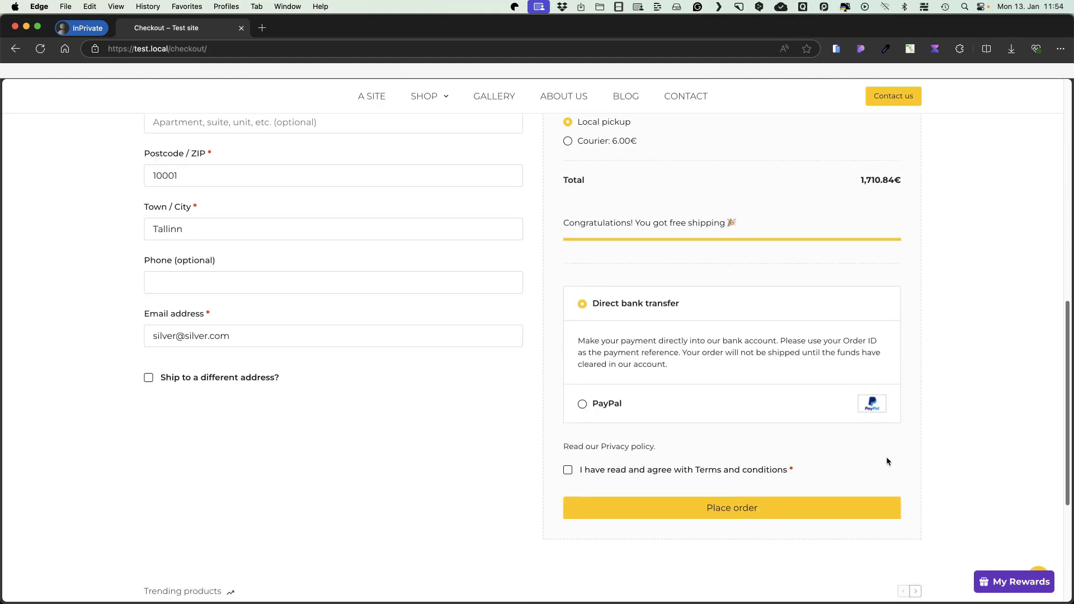
click(568, 451)
click(731, 491)
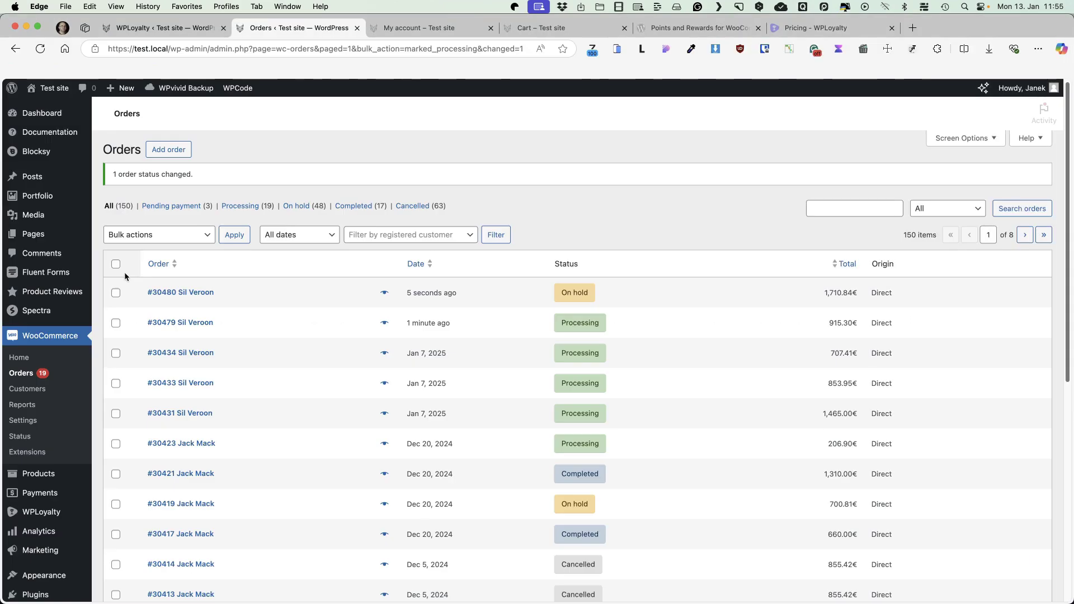
In the WordPress admin's WooCommerce orders, change the status of the newly placed Golden Lamp order to processing.
click(116, 293)
click(134, 234)
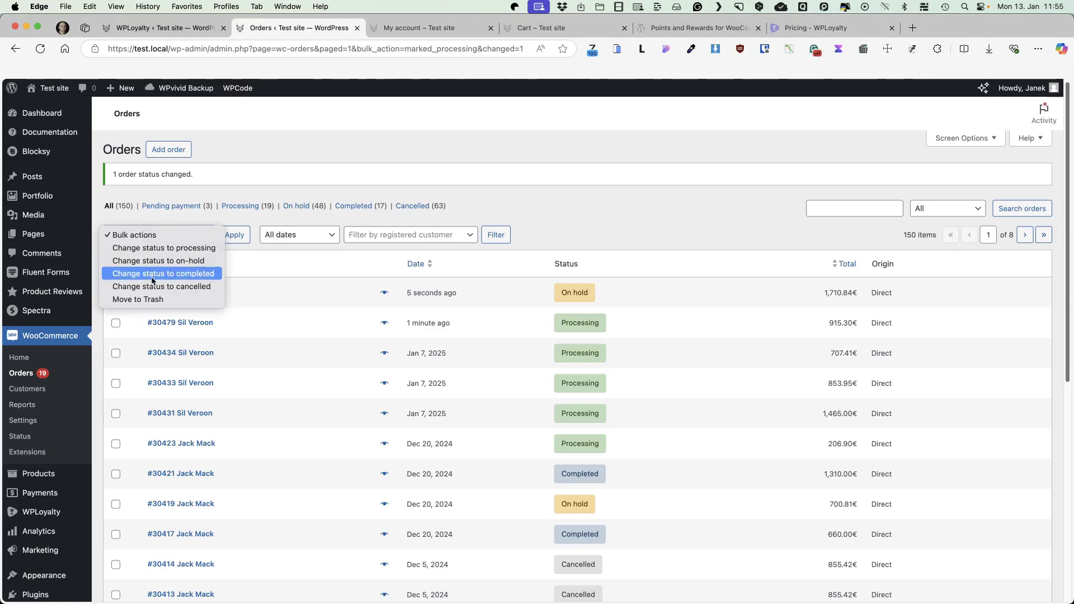
click(164, 247)
click(234, 234)
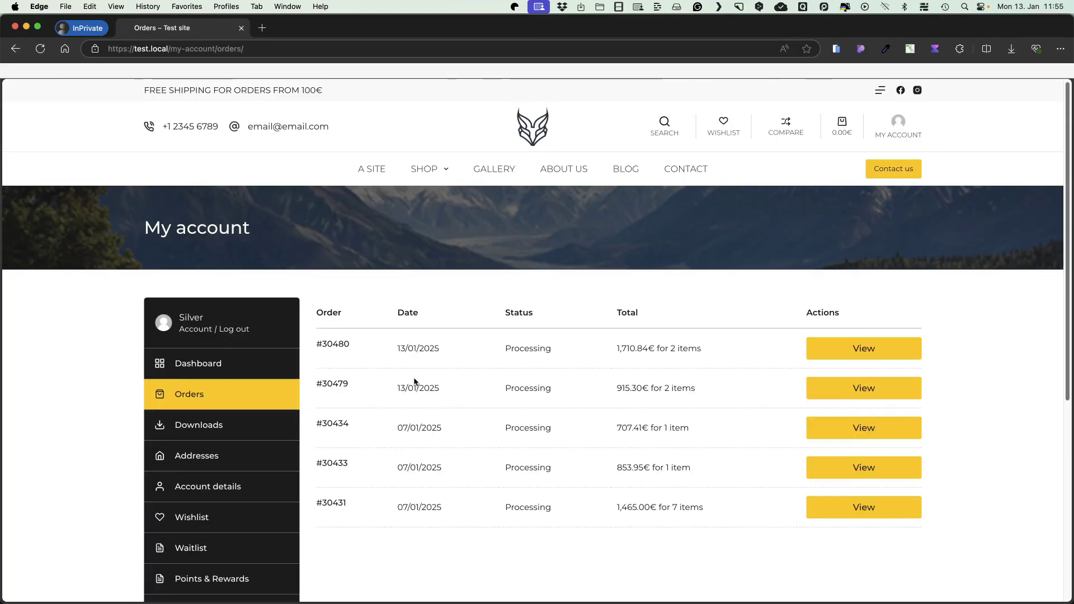
In the storefront window, check the customer's updated points and level progress on the Points & Rewards account page.
scroll(412, 384, down, 3)
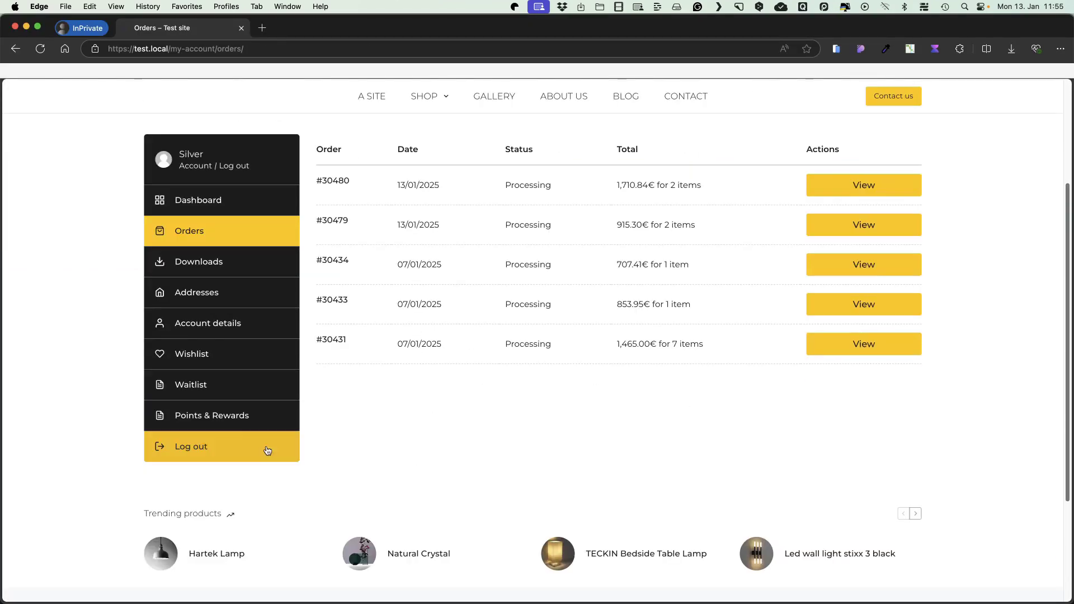
click(241, 415)
scroll(361, 407, down, 2)
scroll(361, 406, down, 1)
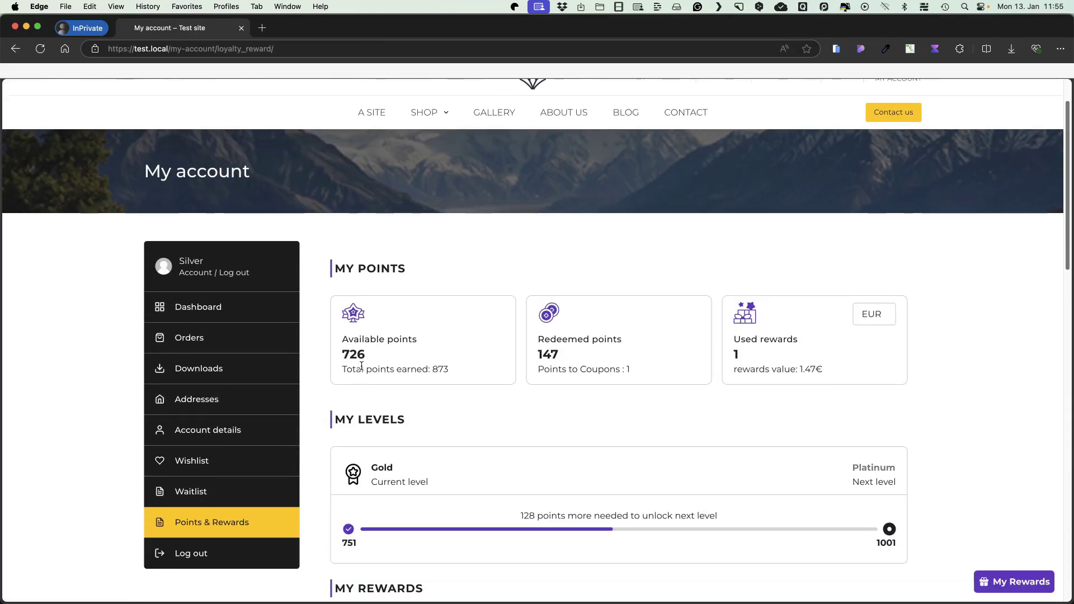
scroll(374, 361, down, 2)
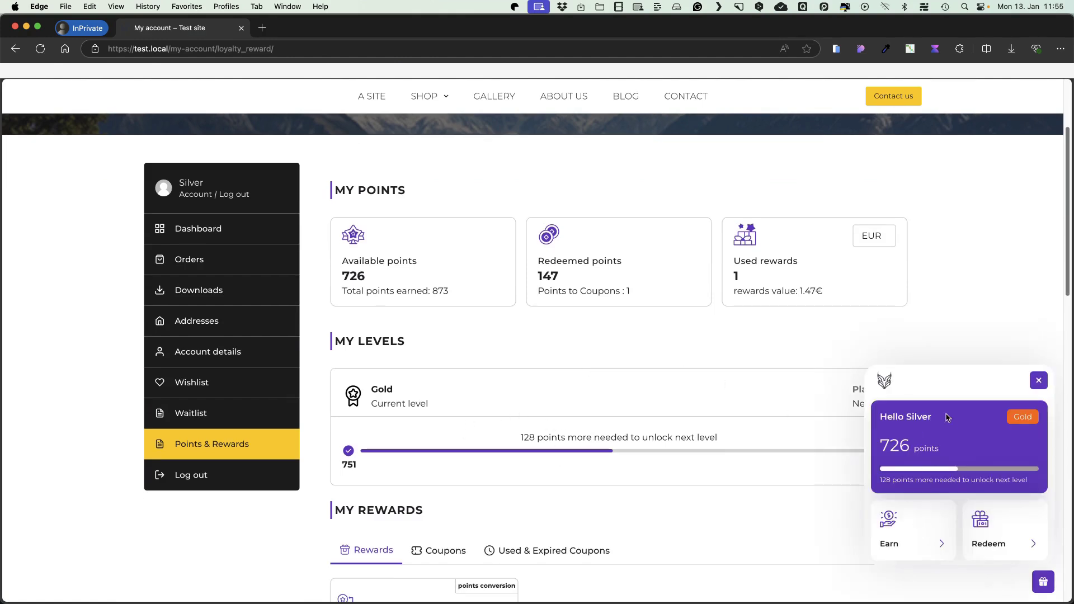
Review the redeemable rewards and the ways to earn points in the My Rewards widget.
click(1008, 535)
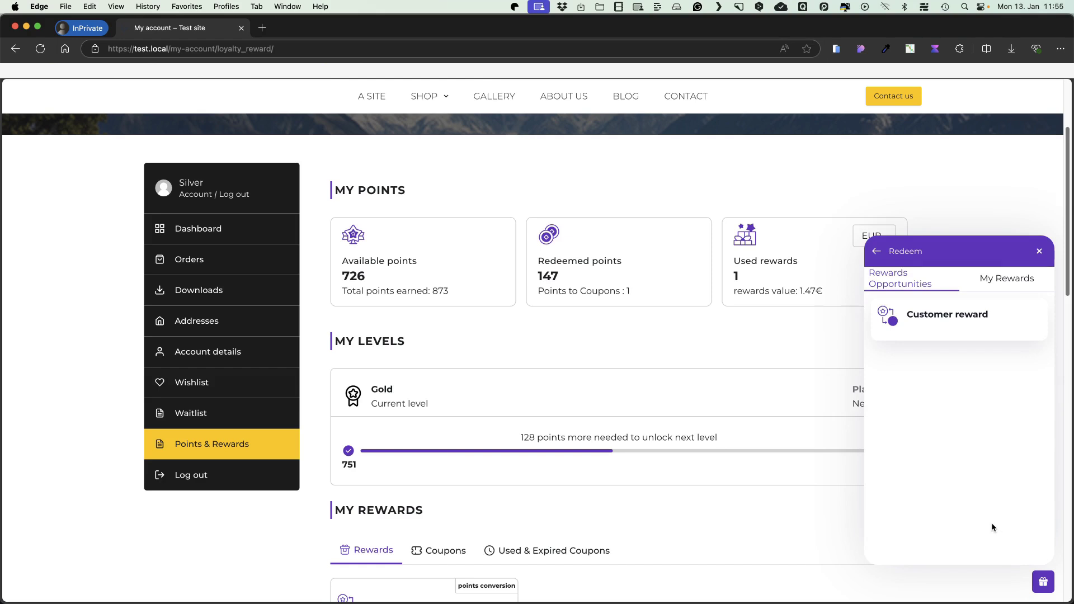
click(1014, 277)
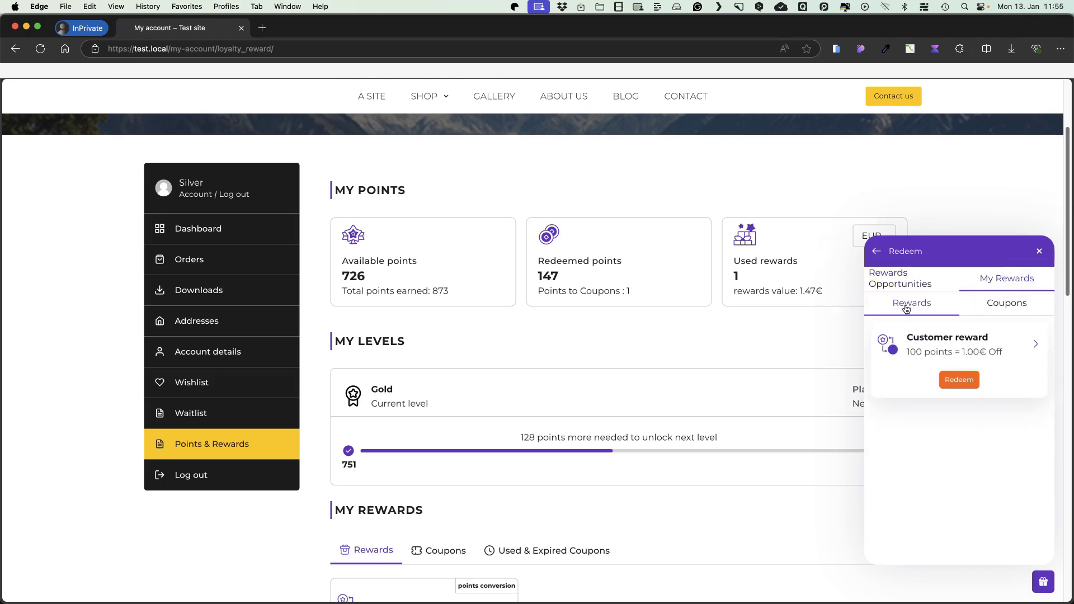
click(901, 531)
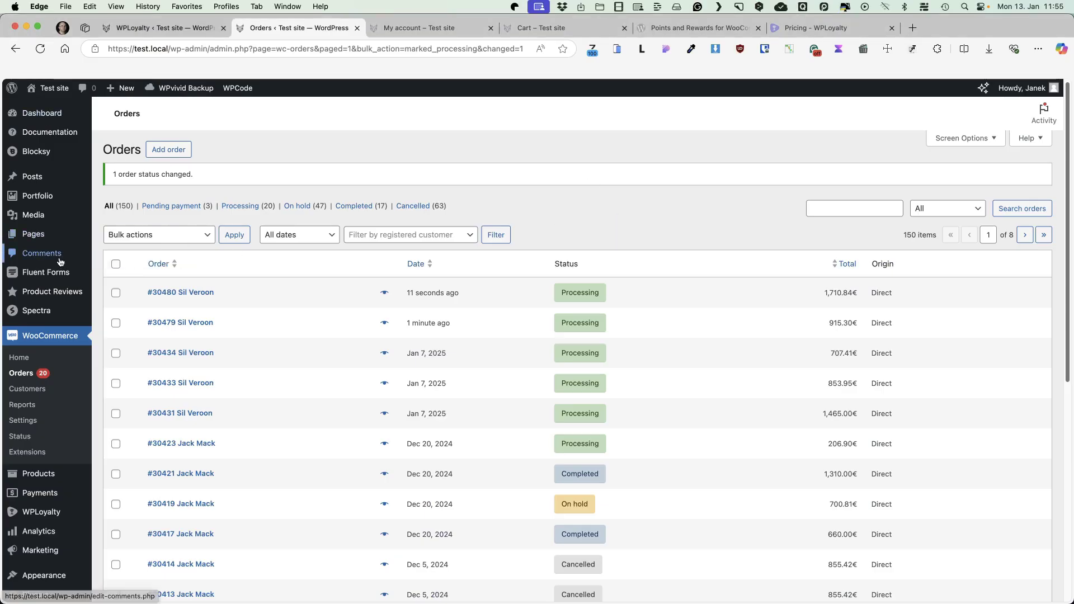
In the WordPress admin, start a new WPLoyalty campaign of type Reward based on spending, named "Spending more than 1000€".
click(54, 513)
click(369, 157)
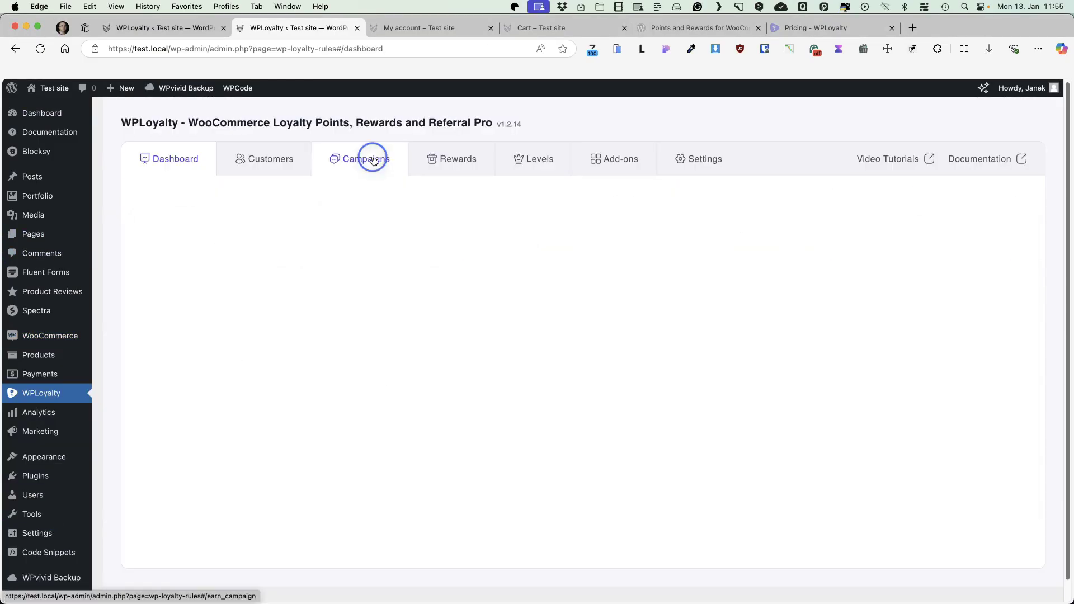
click(958, 202)
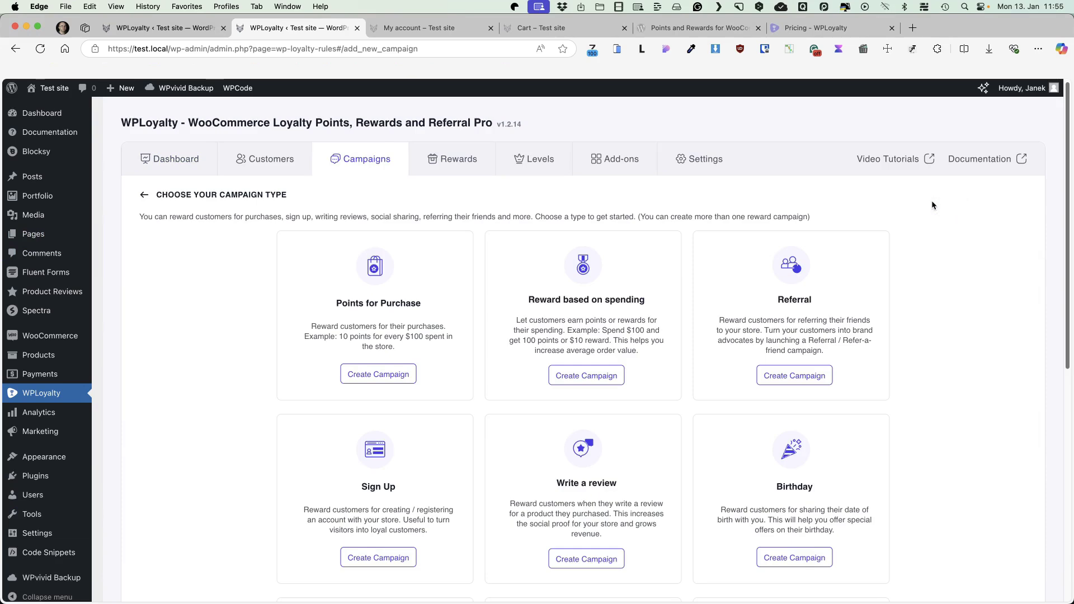
scroll(683, 256, down, 3)
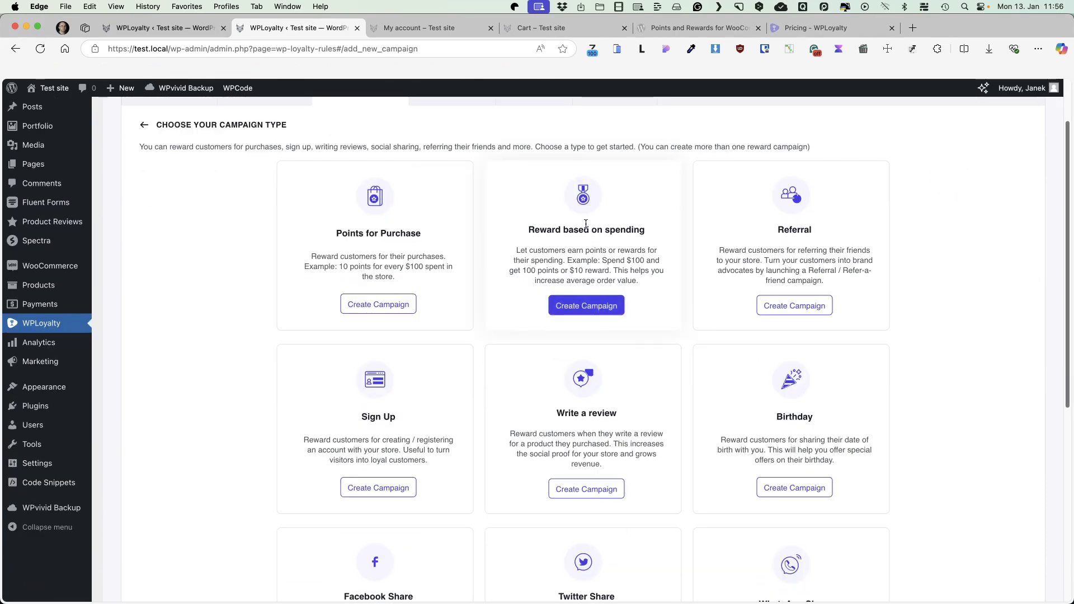
click(586, 305)
text(S)
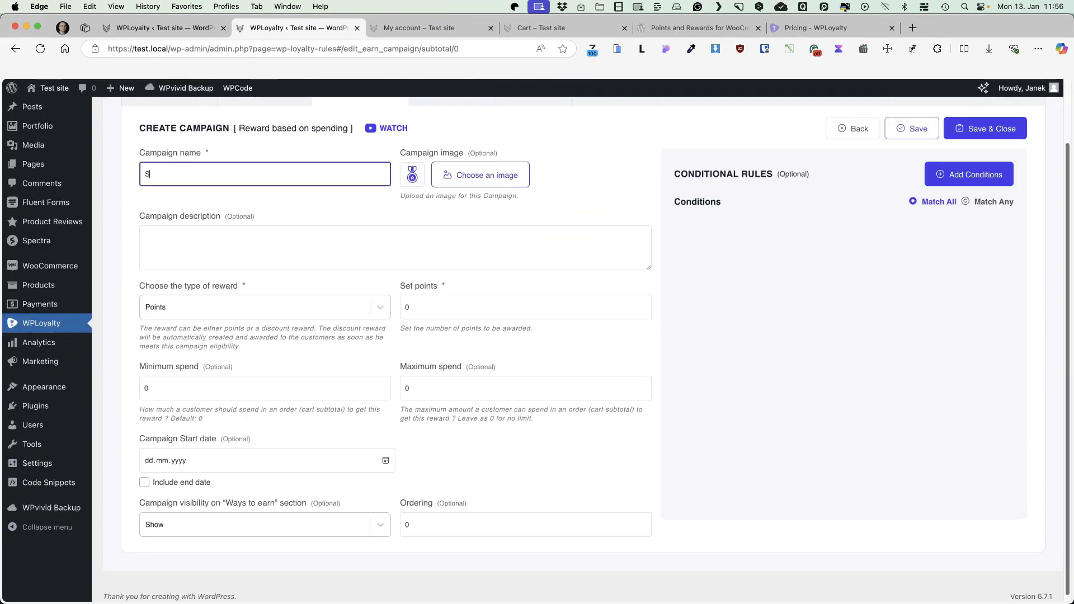
text(pending more than 1000€)
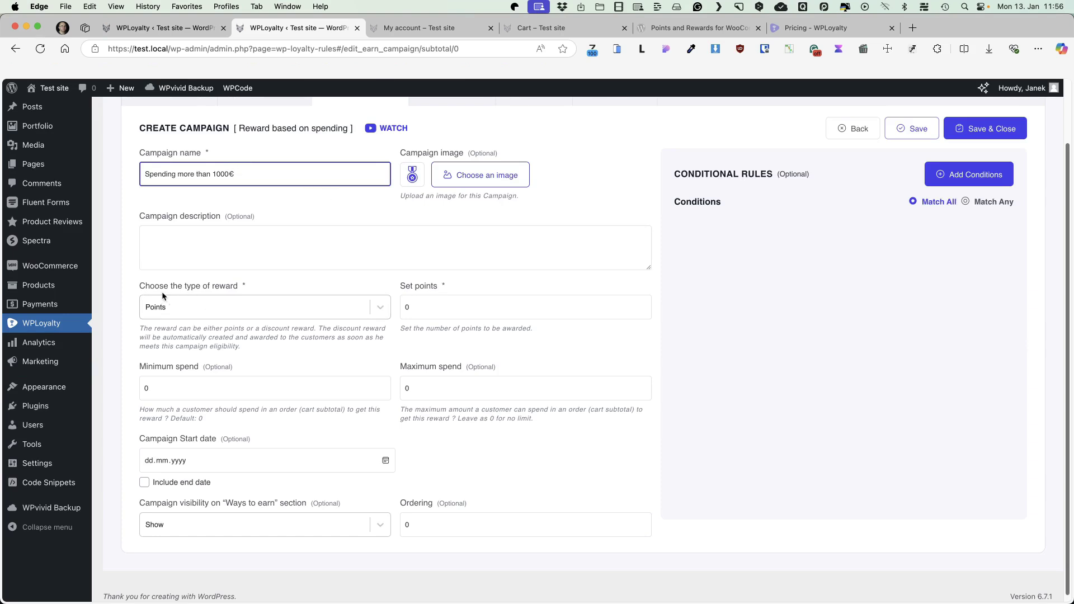
Keep Points as the spending campaign's reward type, set 100 points to be awarded, and save and close it.
click(201, 305)
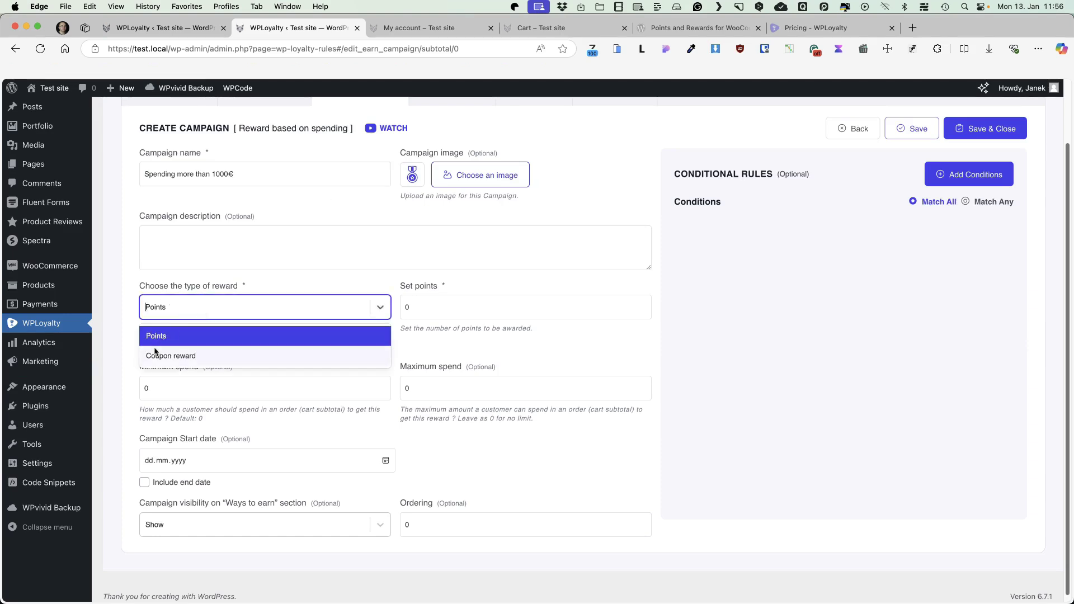
click(404, 314)
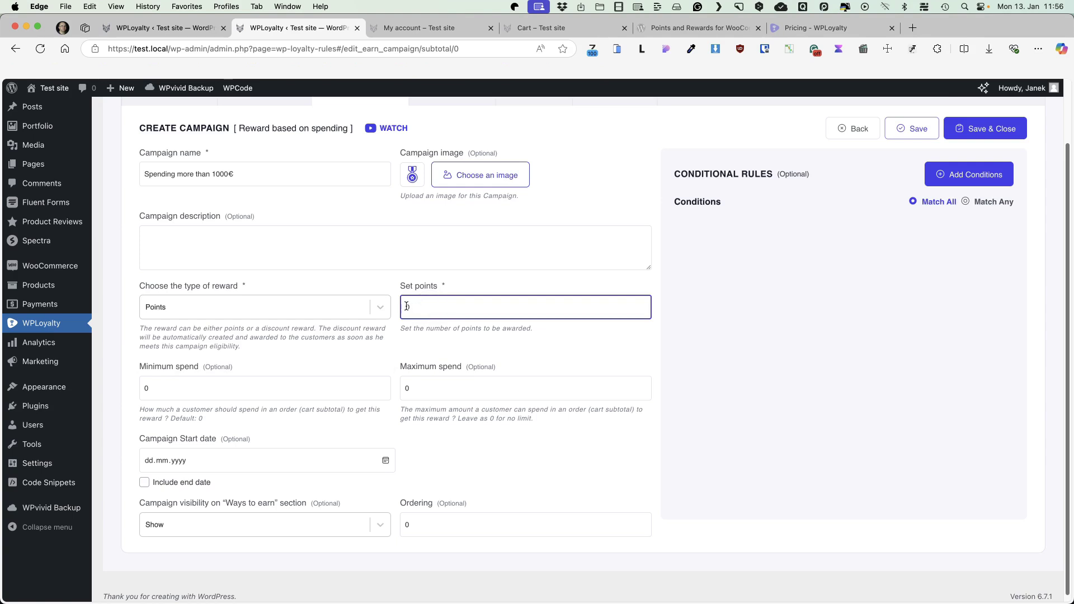
double_click(441, 306)
click(757, 304)
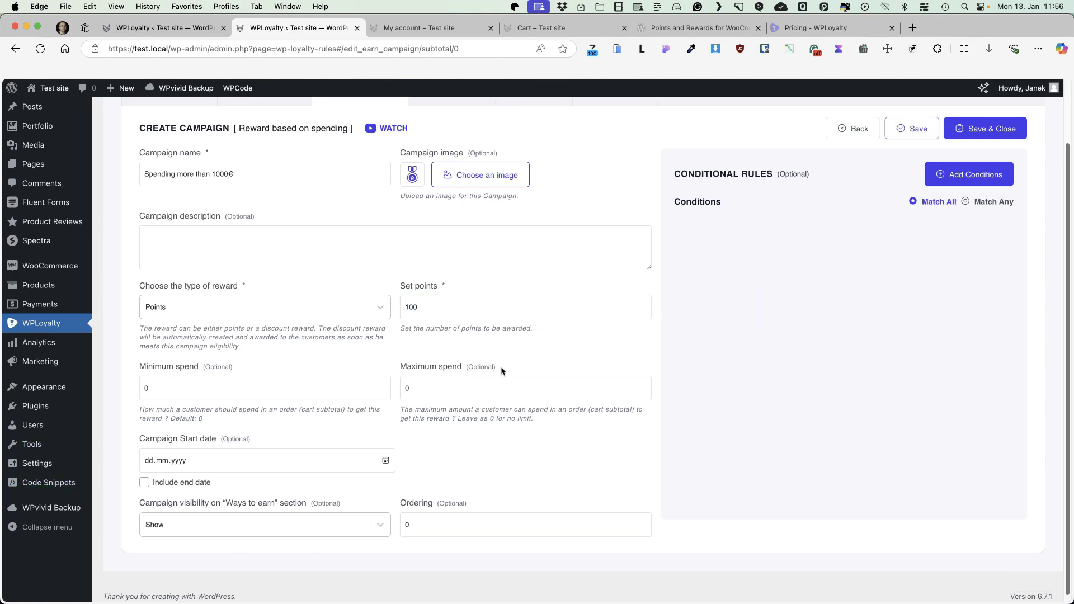
click(964, 130)
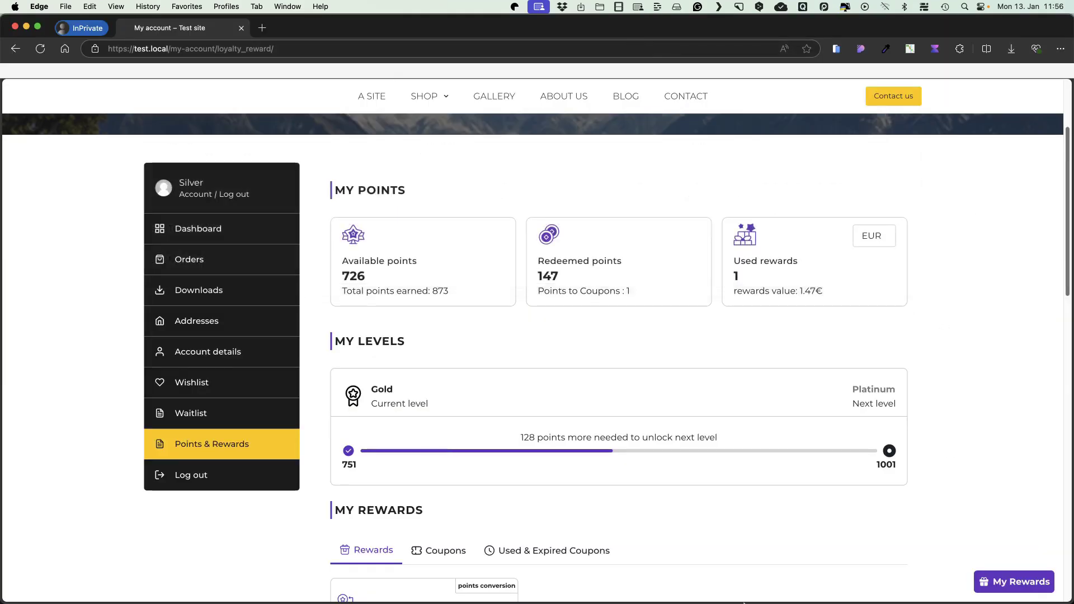
Refresh the storefront's Points & Rewards page and check the Ways to Earn Rewards section for the spending campaign.
scroll(747, 443, down, 15)
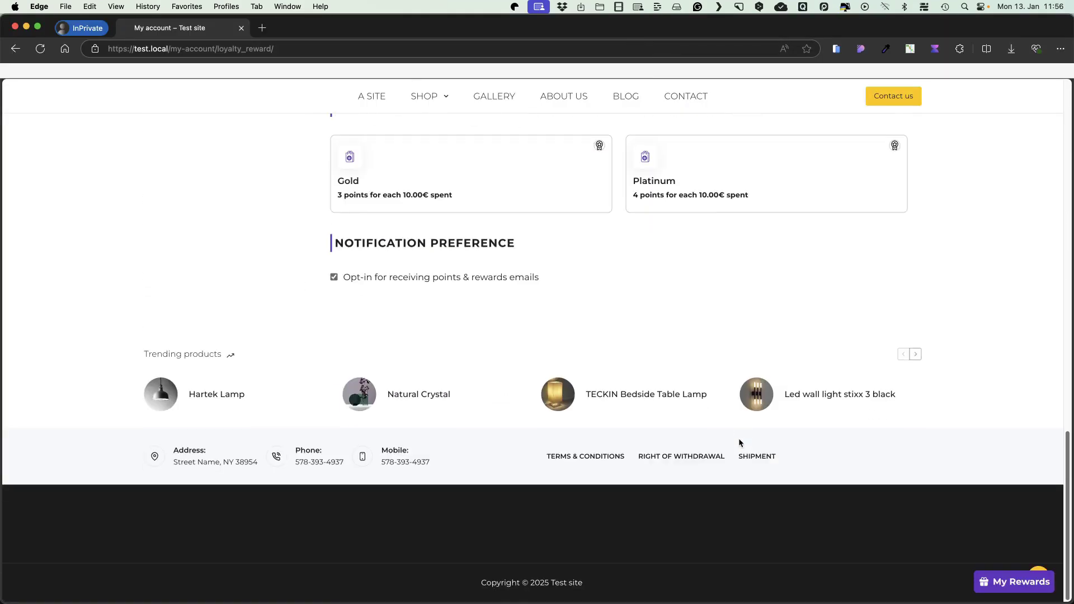
scroll(738, 439, up, 6)
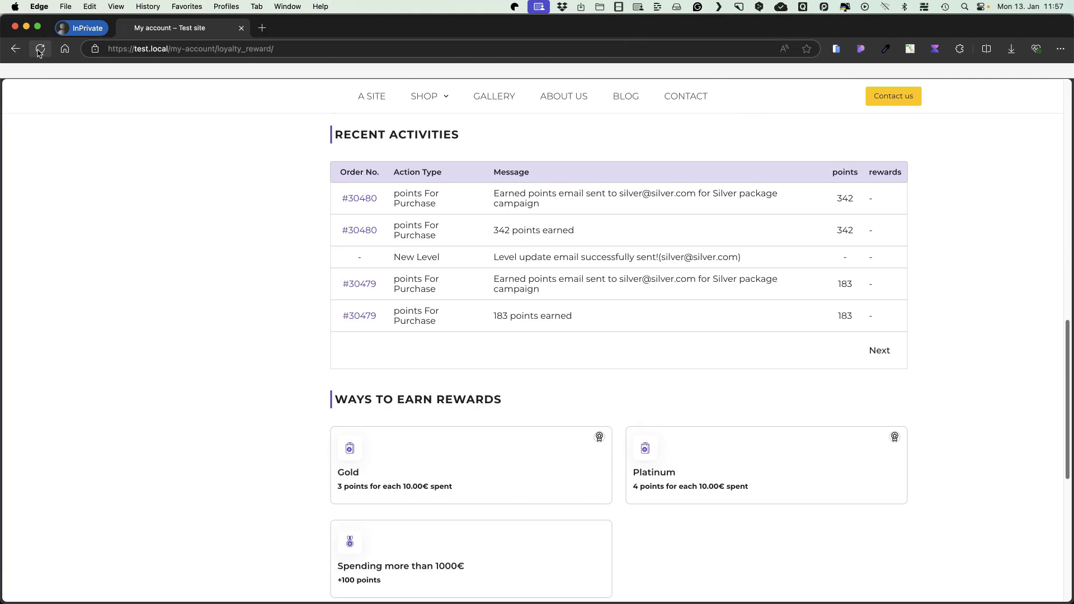
scroll(435, 522, down, 2)
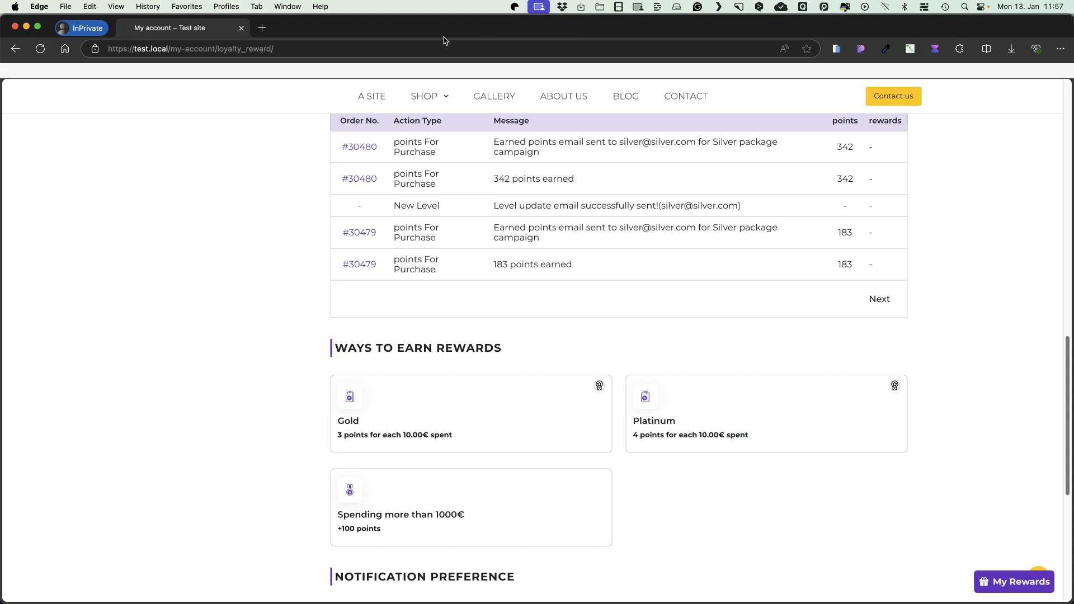
Switch back to the WPLoyalty admin and start a new Sign Up campaign named "Signup bonus".
key(super+grave)
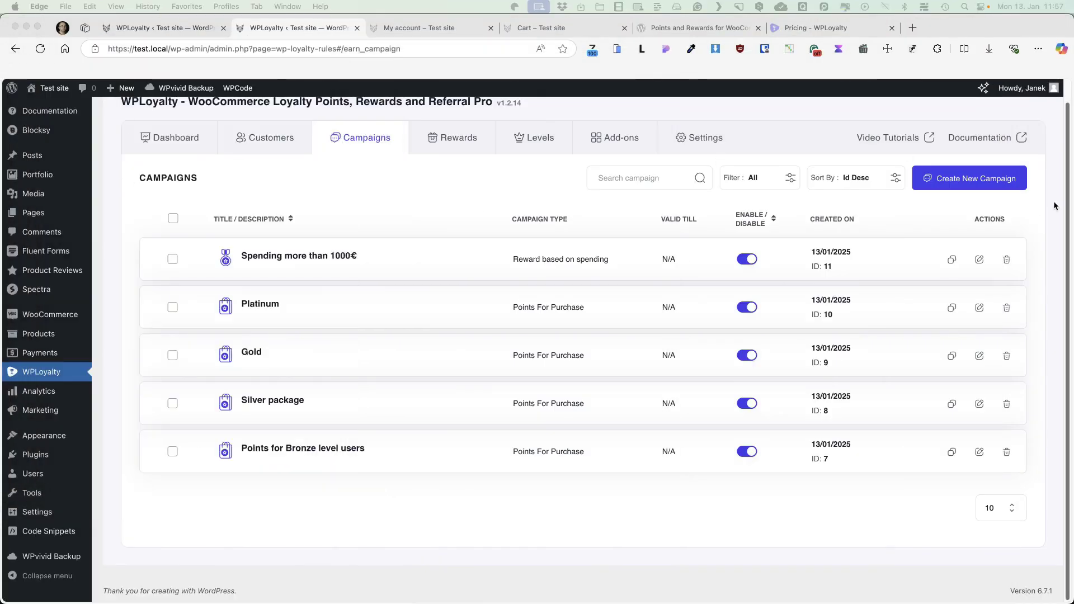
click(957, 180)
scroll(827, 326, down, 1)
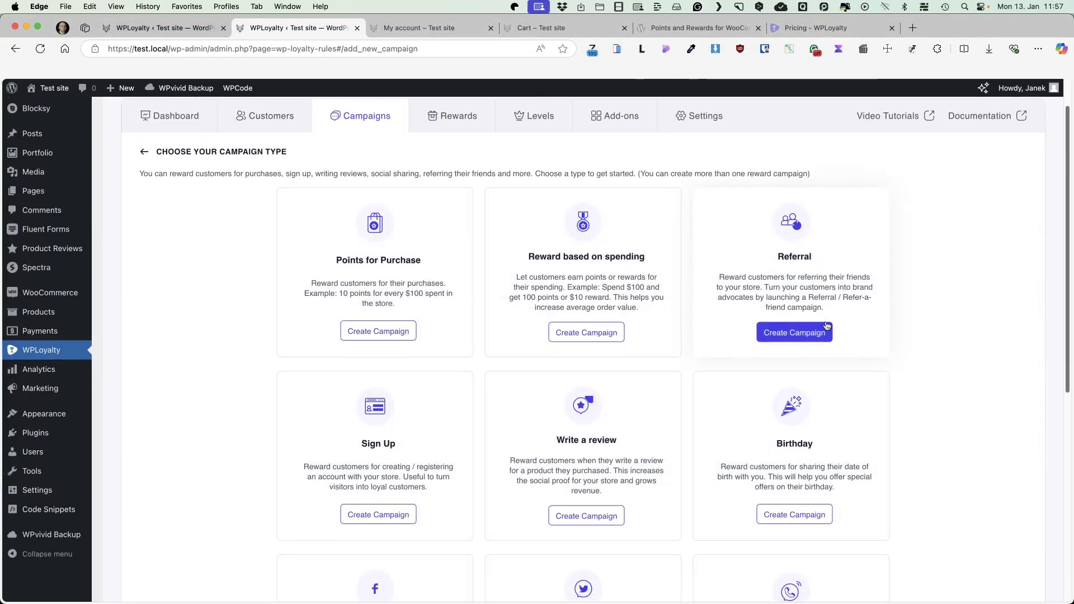
scroll(827, 325, down, 2)
click(393, 417)
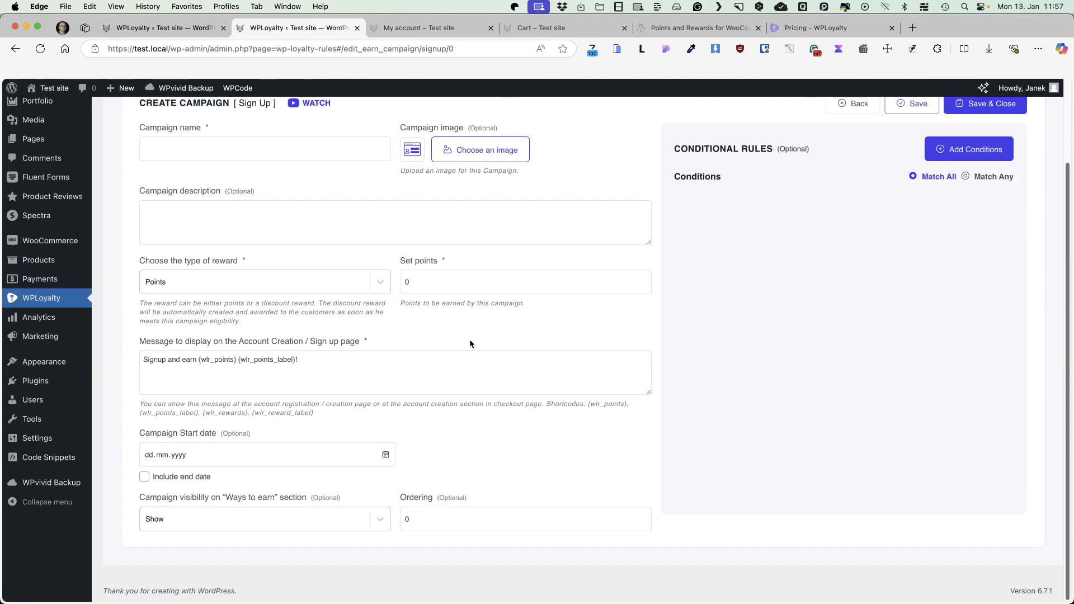
text(Signup bonus)
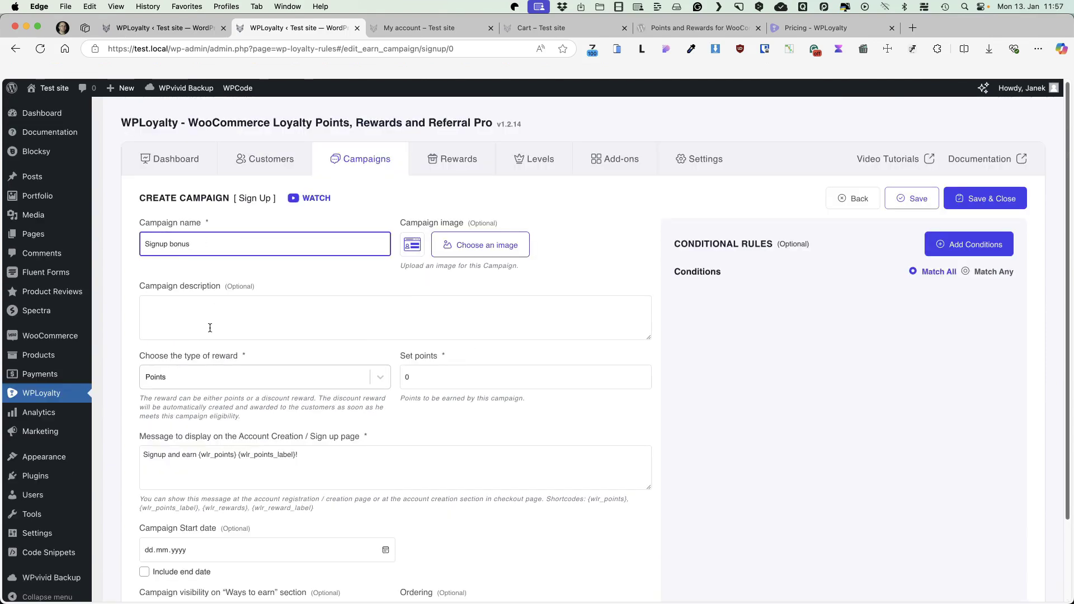
Set the signup campaign's reward to 50 points, then save and close it.
scroll(482, 378, down, 1)
click(414, 338)
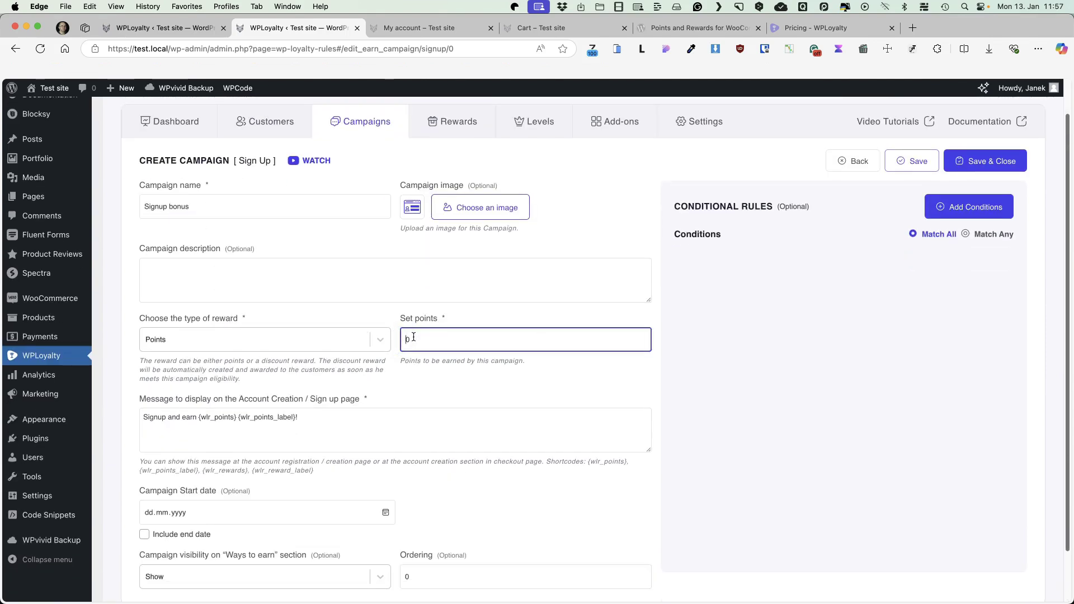
click(760, 367)
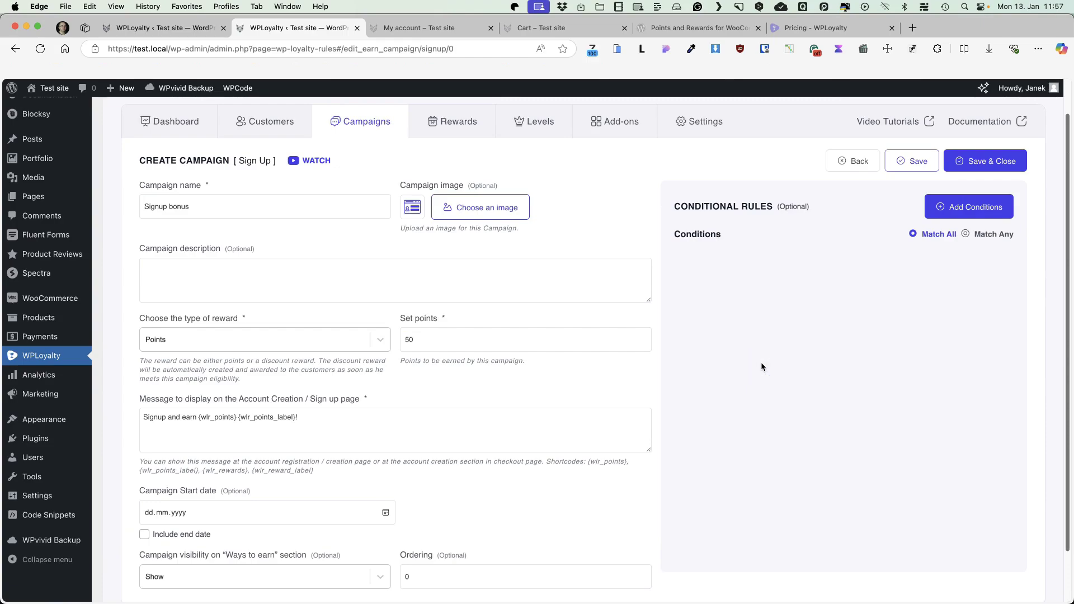
scroll(761, 366, up, 1)
click(972, 200)
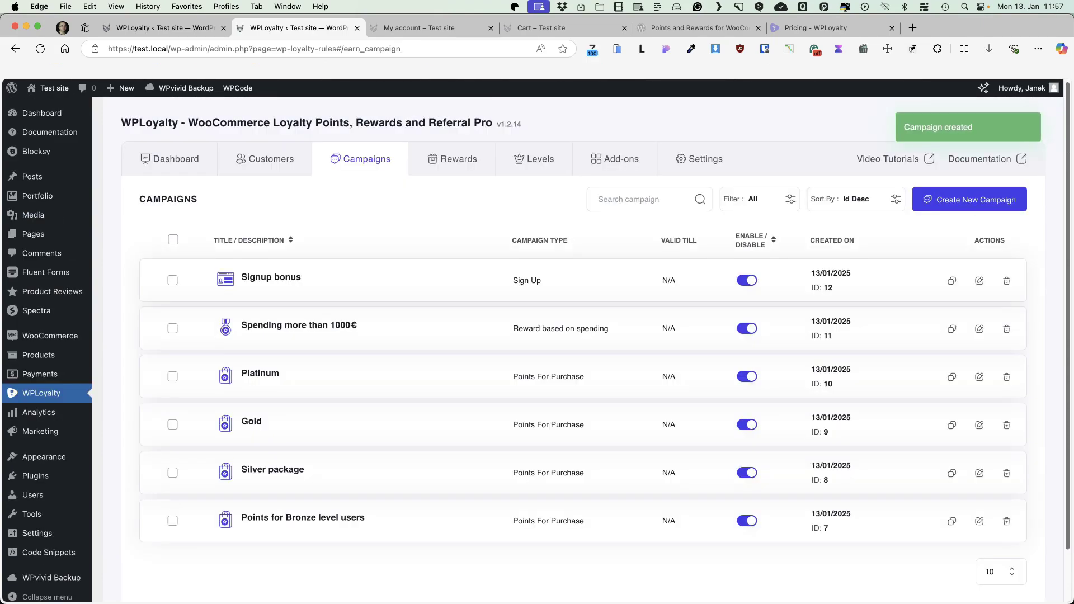
Refresh the storefront account page and review the ways to earn points in the My Rewards widget.
key(super+grave)
key(super+r)
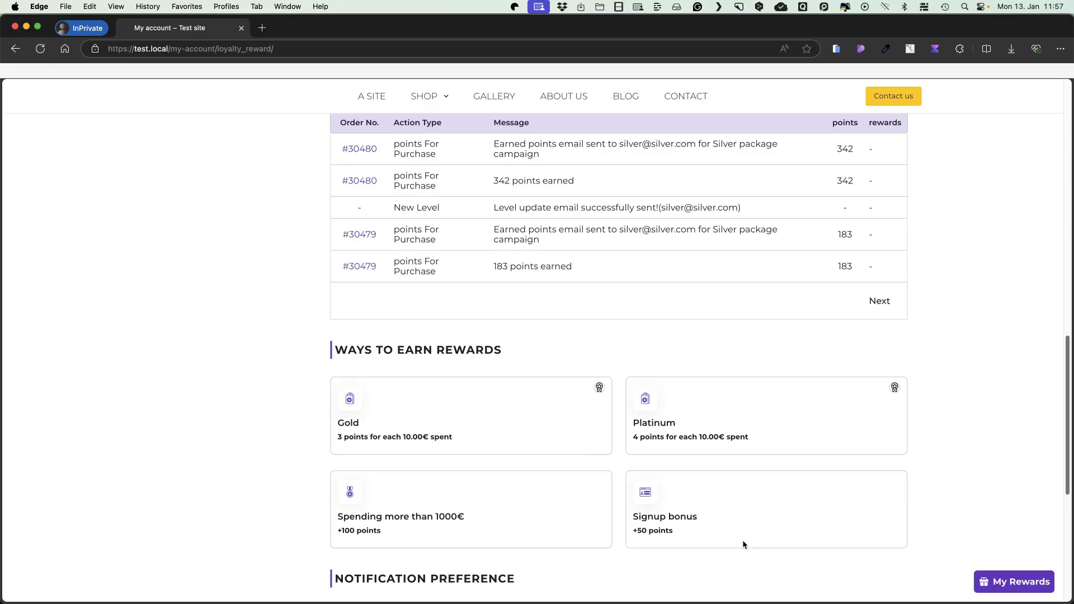
click(1004, 583)
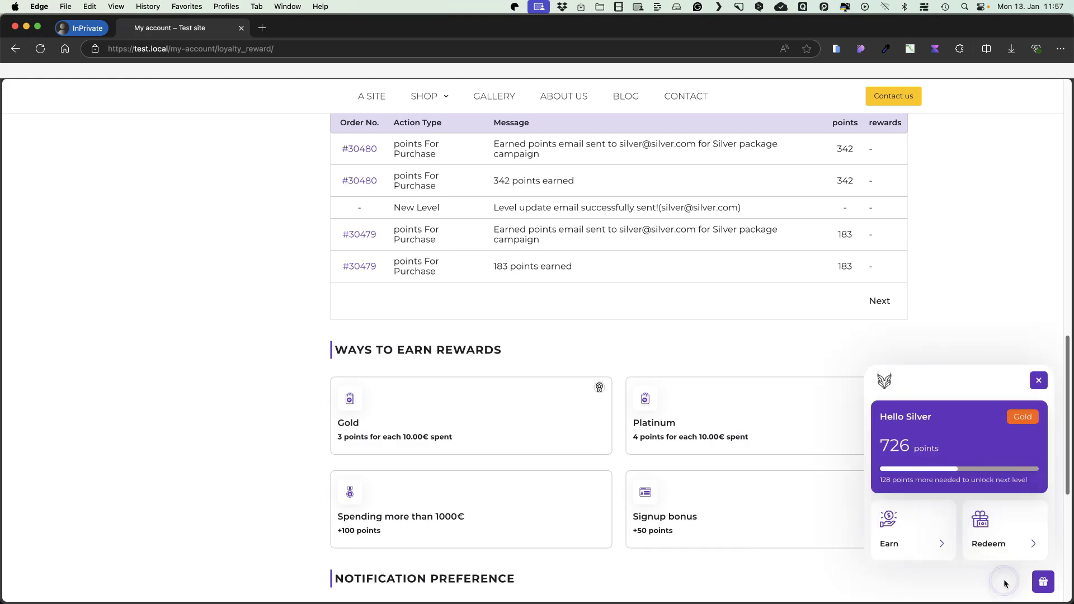
click(924, 530)
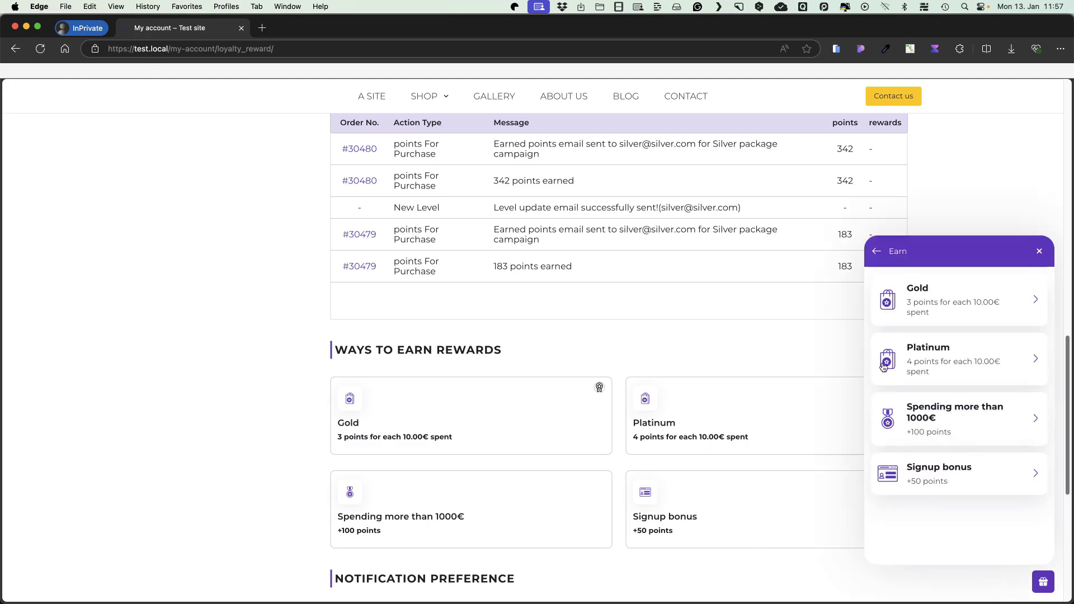
Minimize the storefront window and return to the WPLoyalty campaigns list in the WordPress admin.
double_click(514, 23)
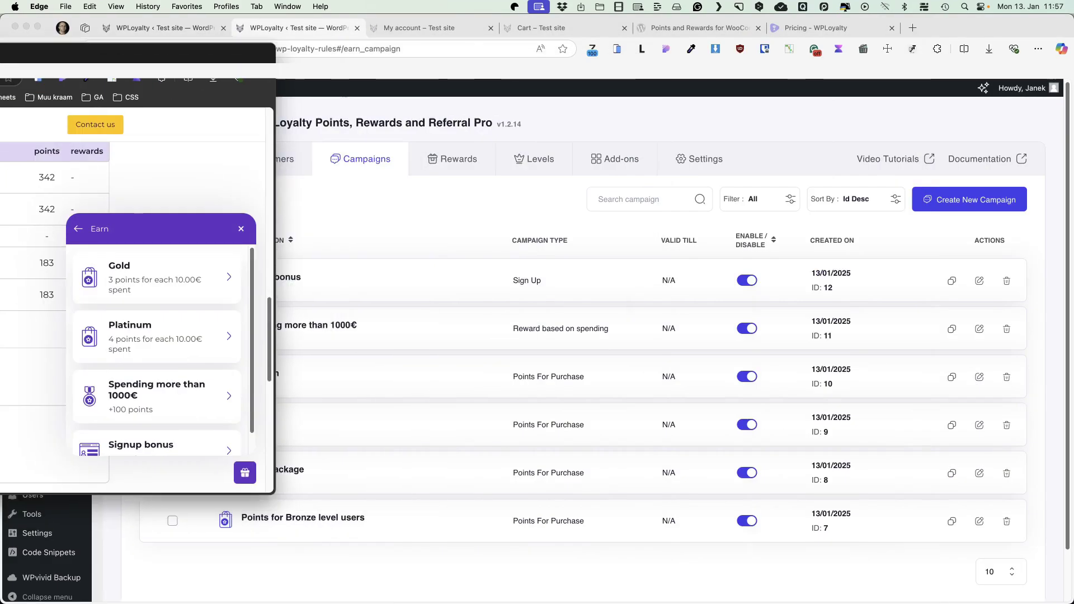
key(super+m)
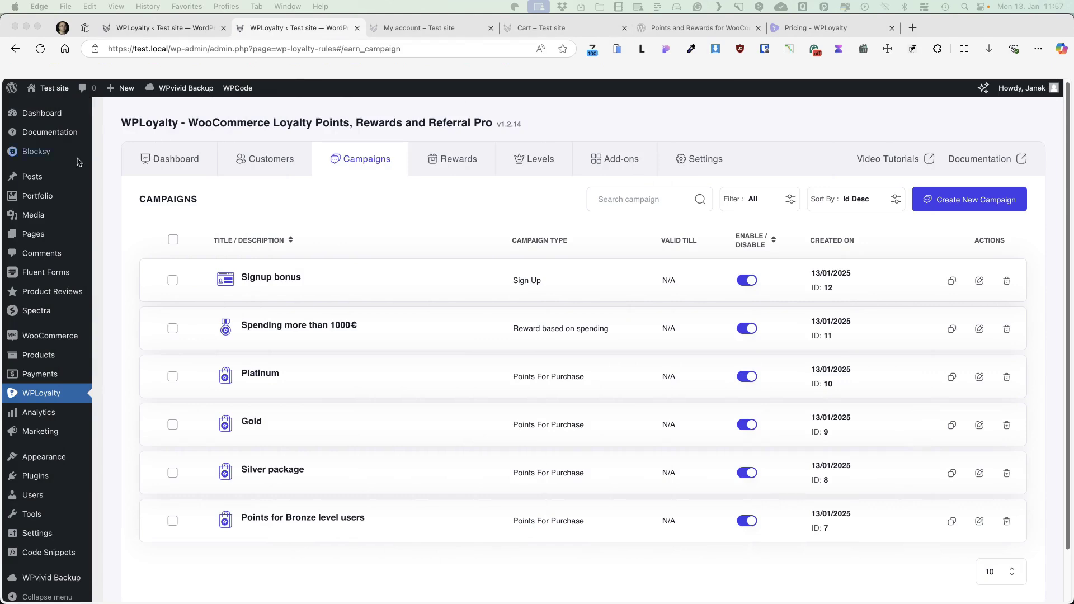
click(843, 125)
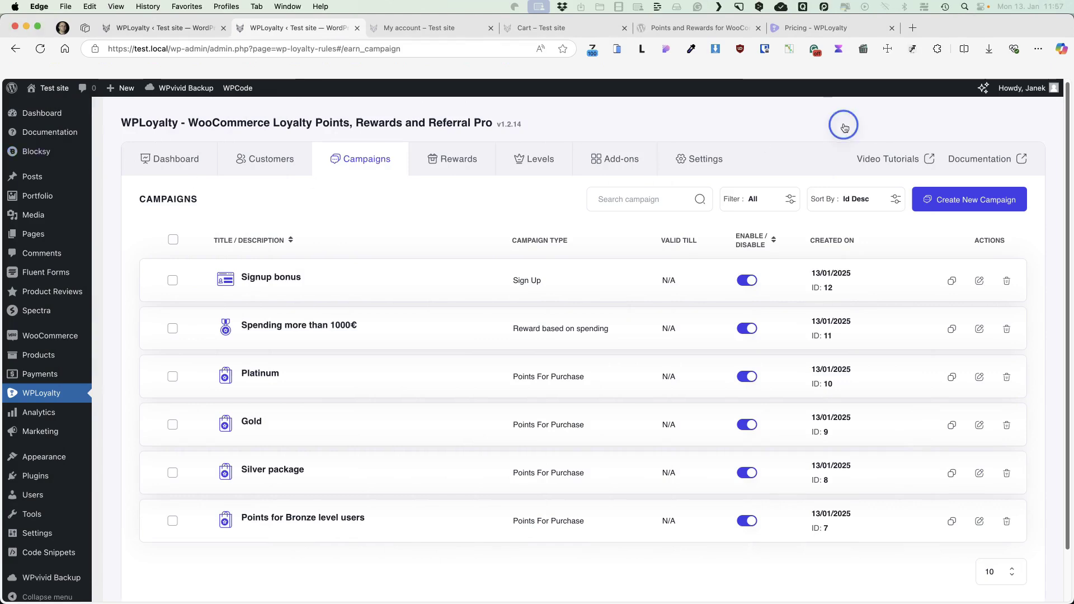
Start a new Birthday campaign and name it "Birthday bonus".
click(957, 210)
scroll(750, 241, down, 5)
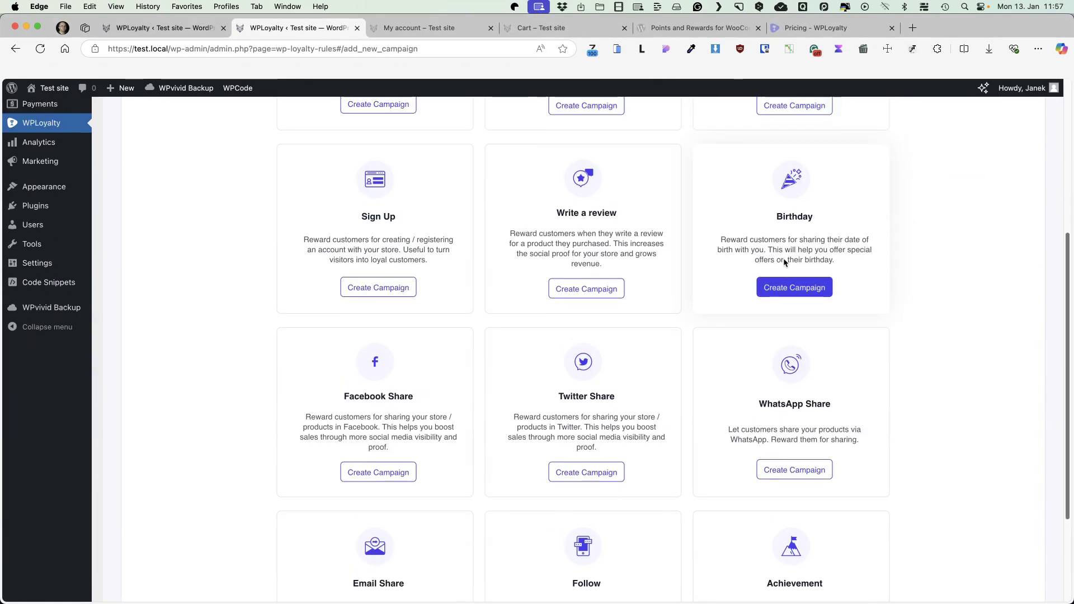
scroll(789, 336, up, 3)
click(797, 429)
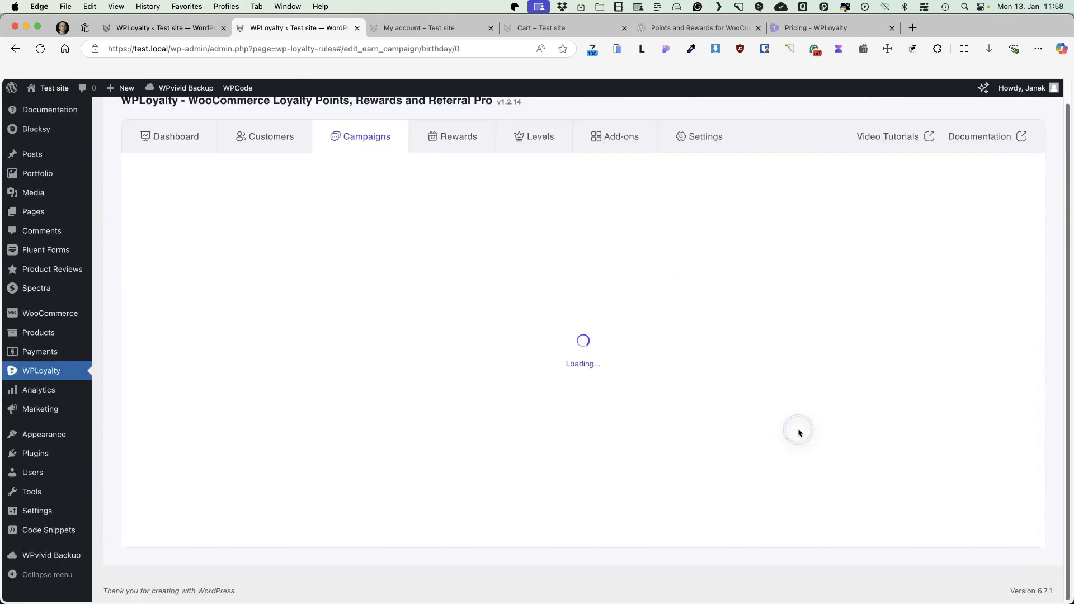
scroll(318, 201, up, 3)
click(176, 244)
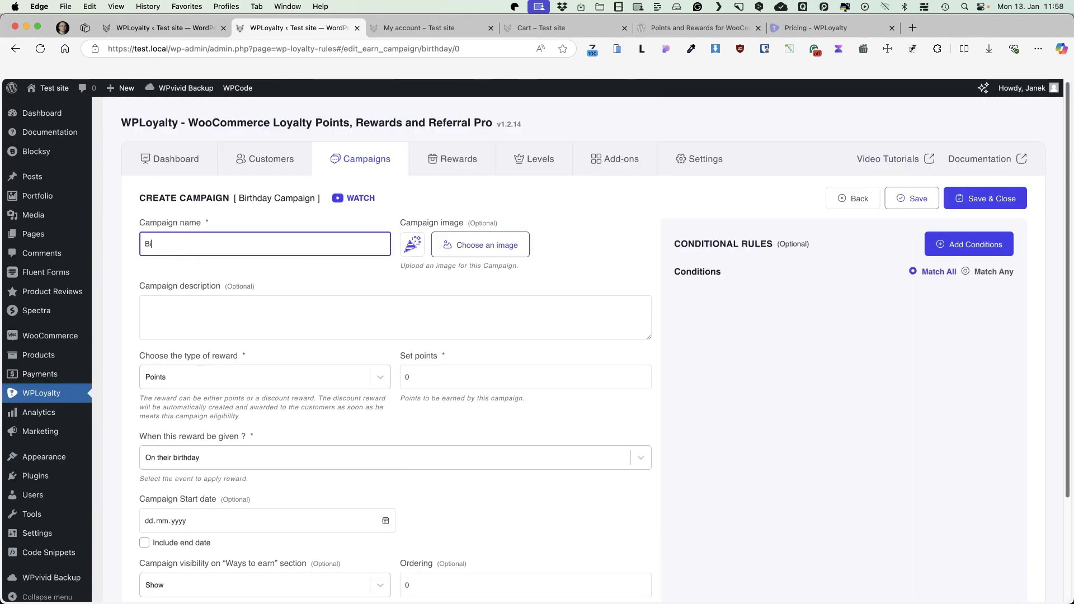
text(Birthday bonus)
Set the birthday campaign to give 200 points on the customer's birthday, then save and close it.
click(414, 360)
text(2)
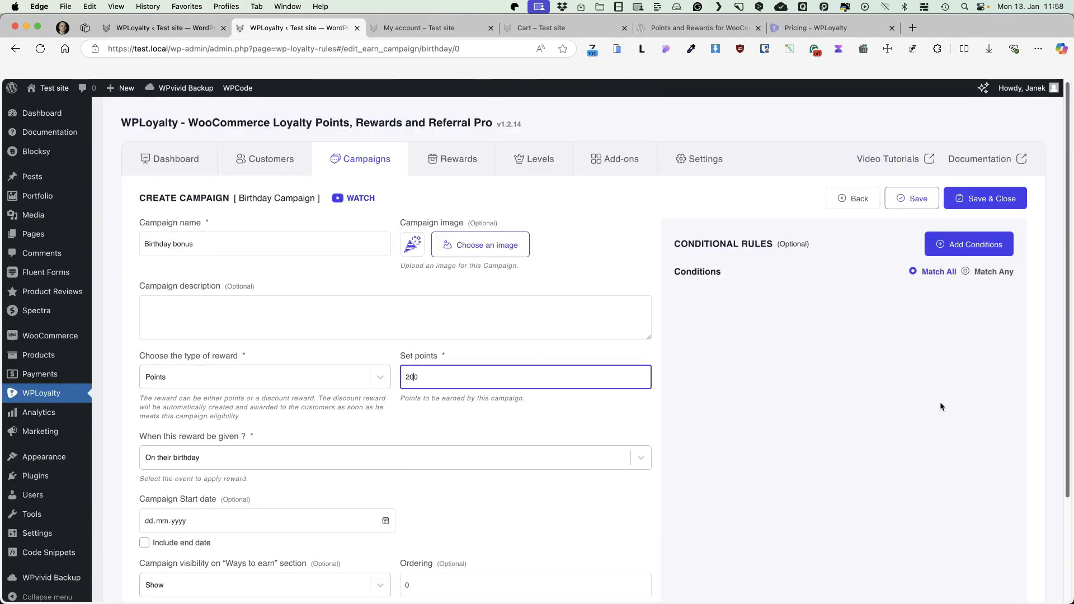
text(0)
scroll(173, 322, down, 3)
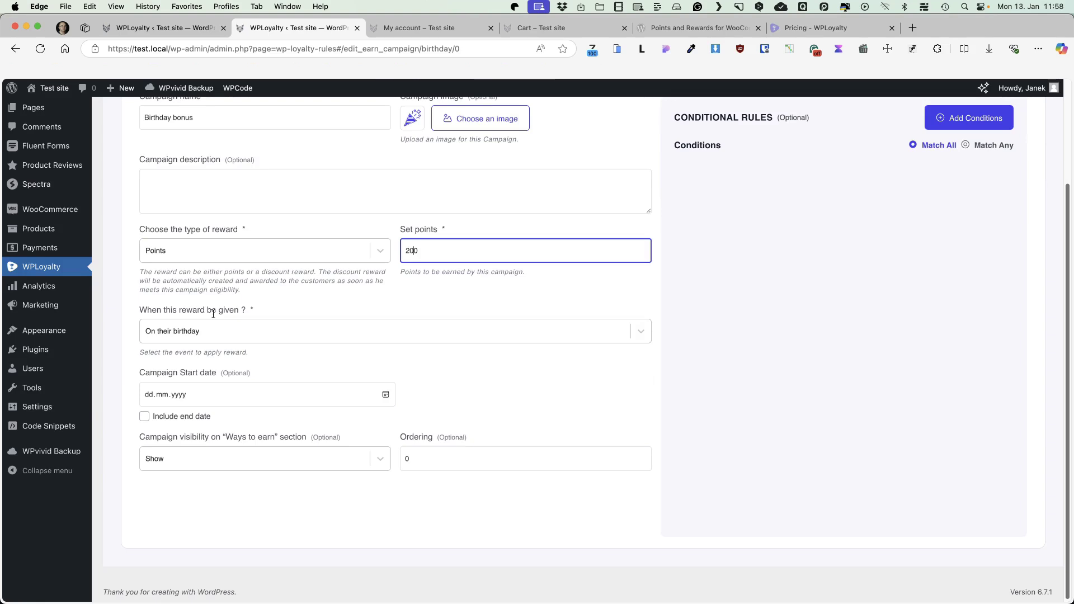
click(223, 331)
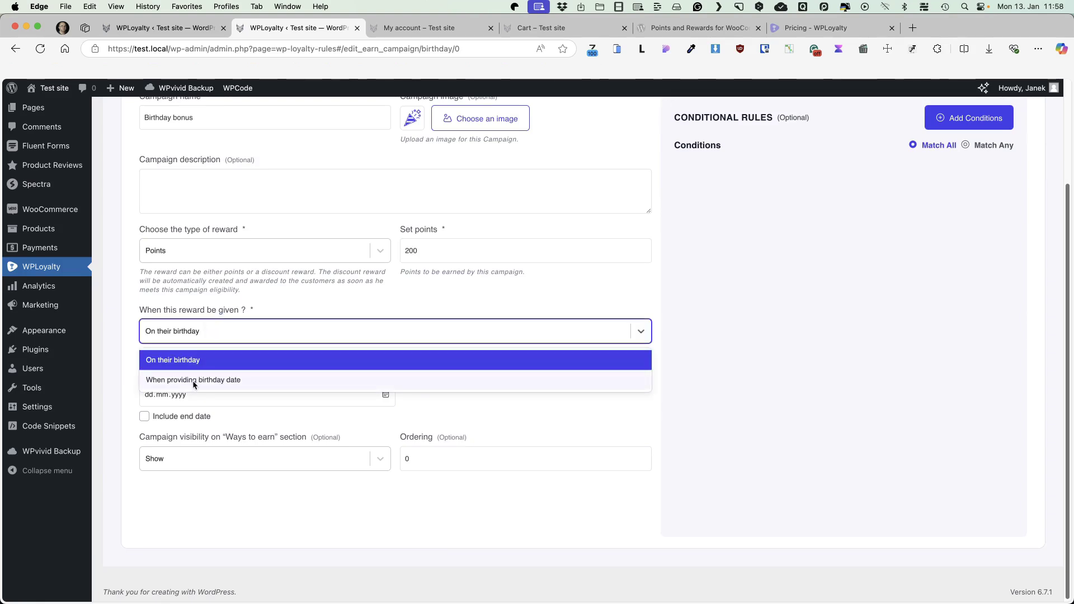
click(171, 360)
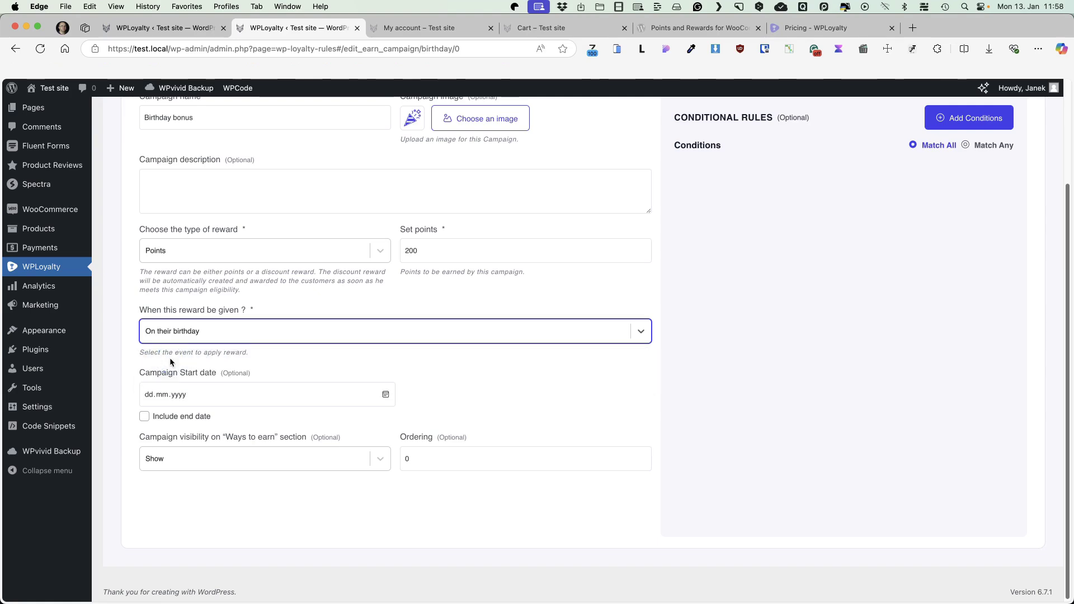
scroll(286, 328, up, 3)
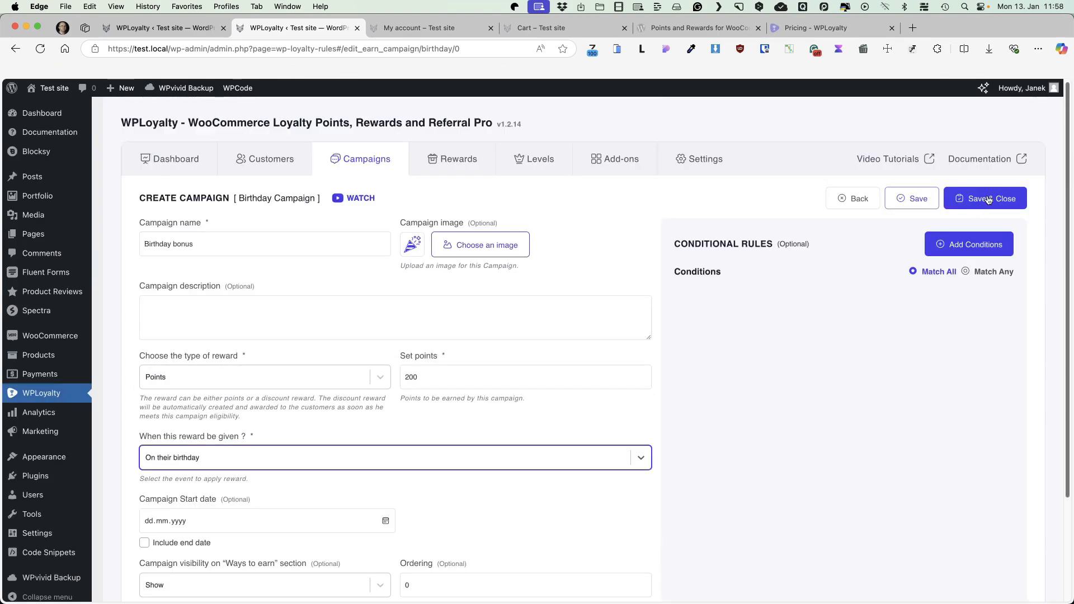
click(985, 200)
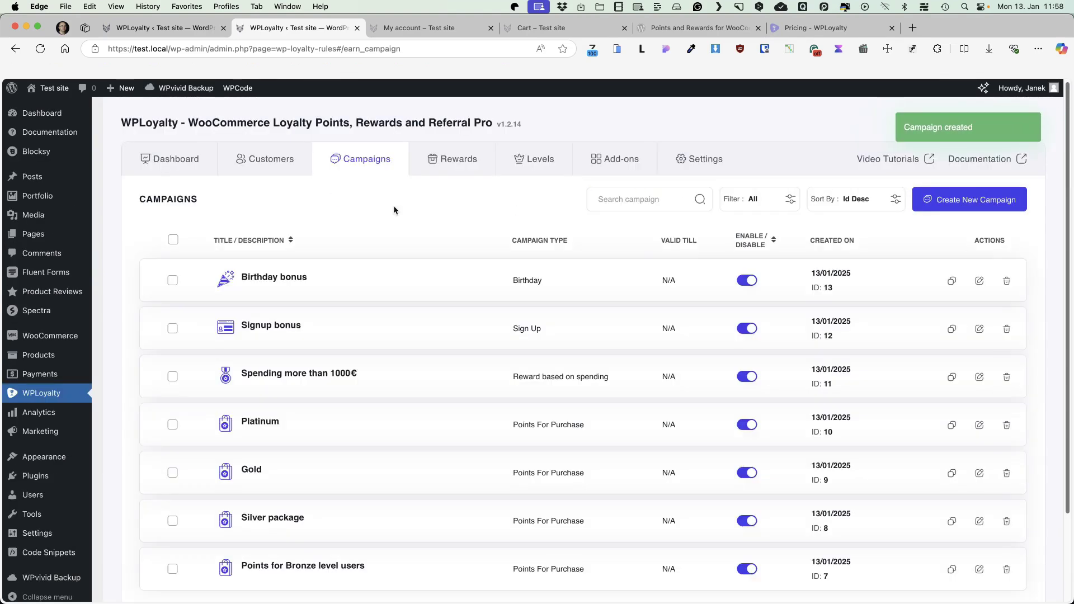
Open the loyalty customer list and view the details of the customer who has a saved birthday.
click(263, 163)
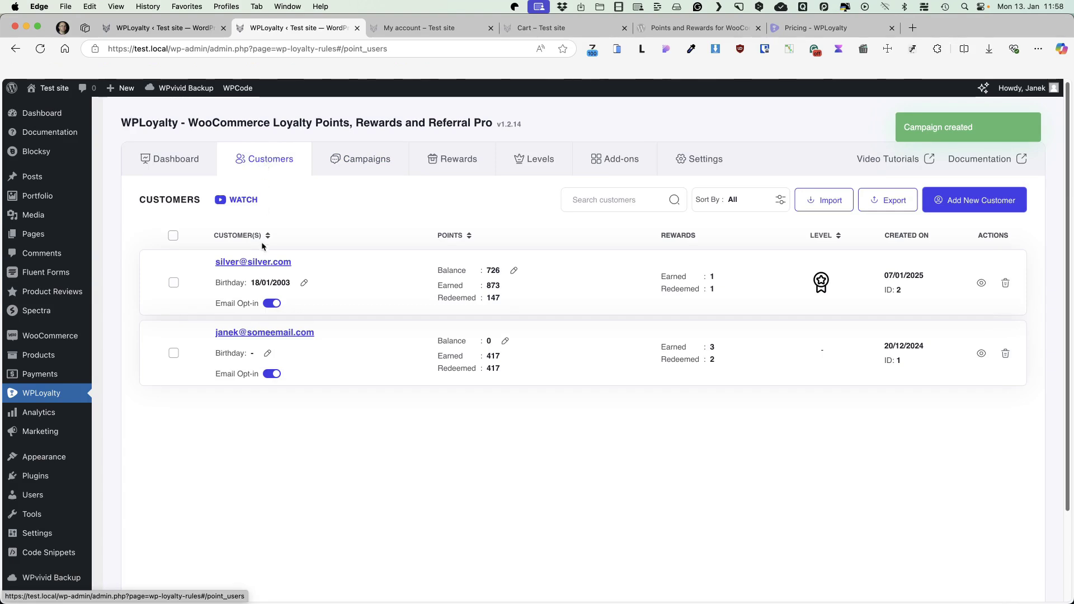
click(259, 262)
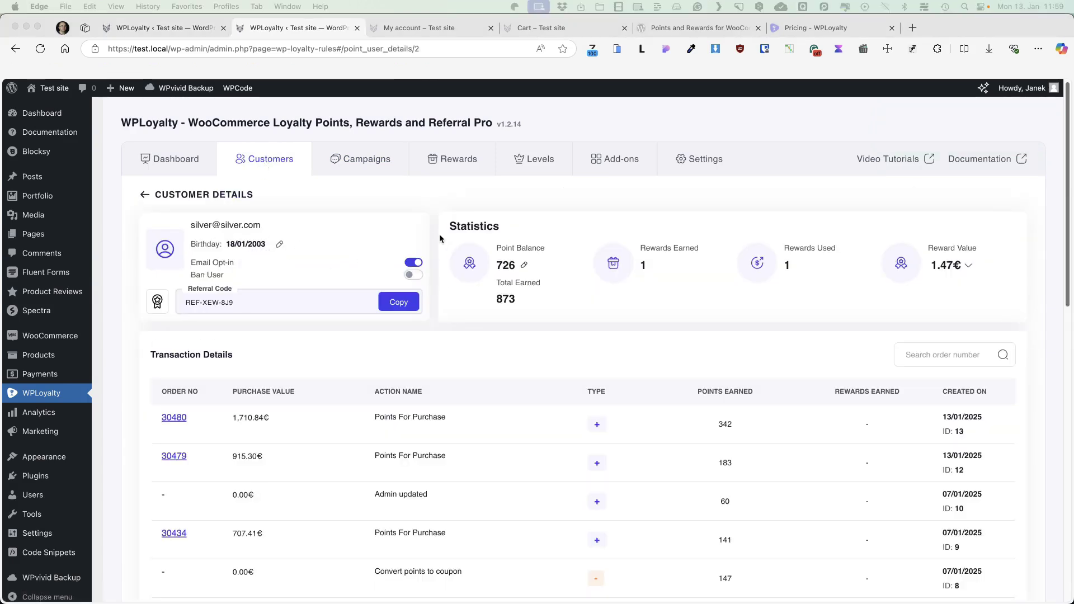
Switch to the storefront's Points & Rewards page and examine the Birthday bonus among the ways to earn, including its birthday edit form.
click(364, 88)
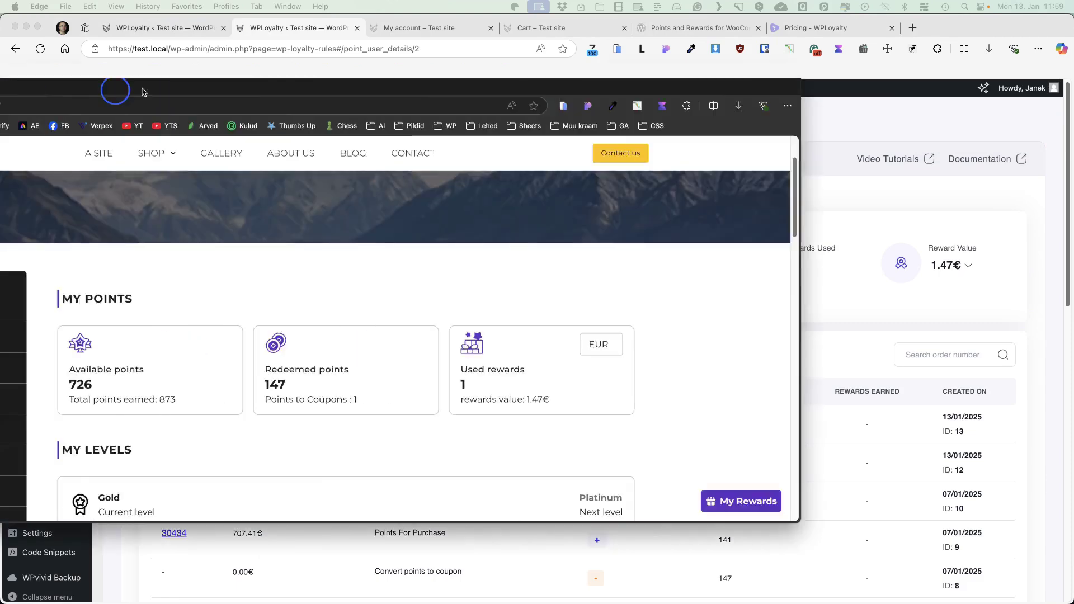
scroll(783, 287, down, 5)
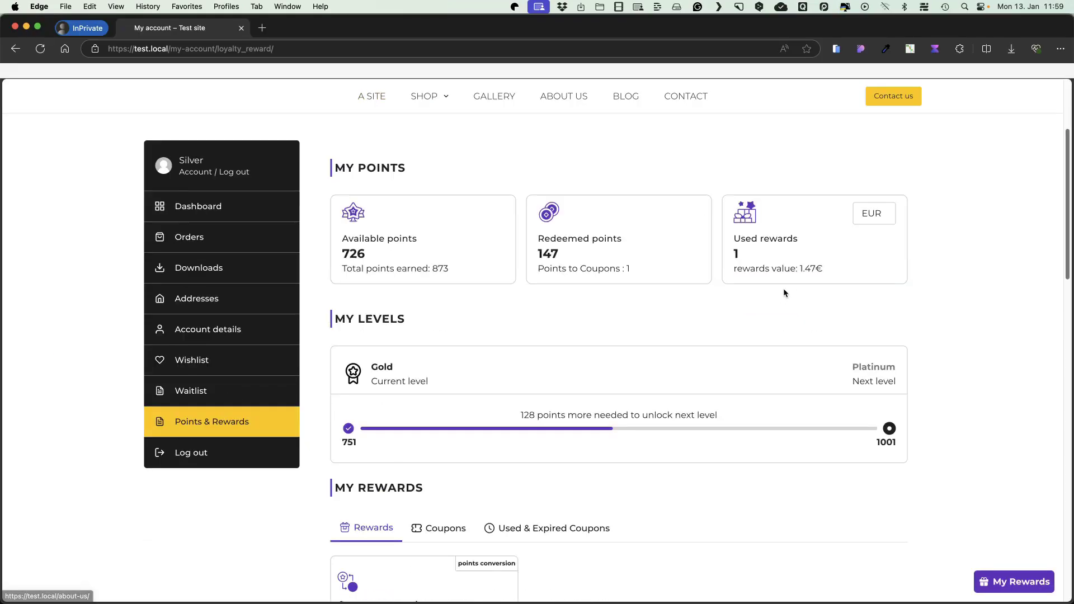
scroll(687, 370, down, 8)
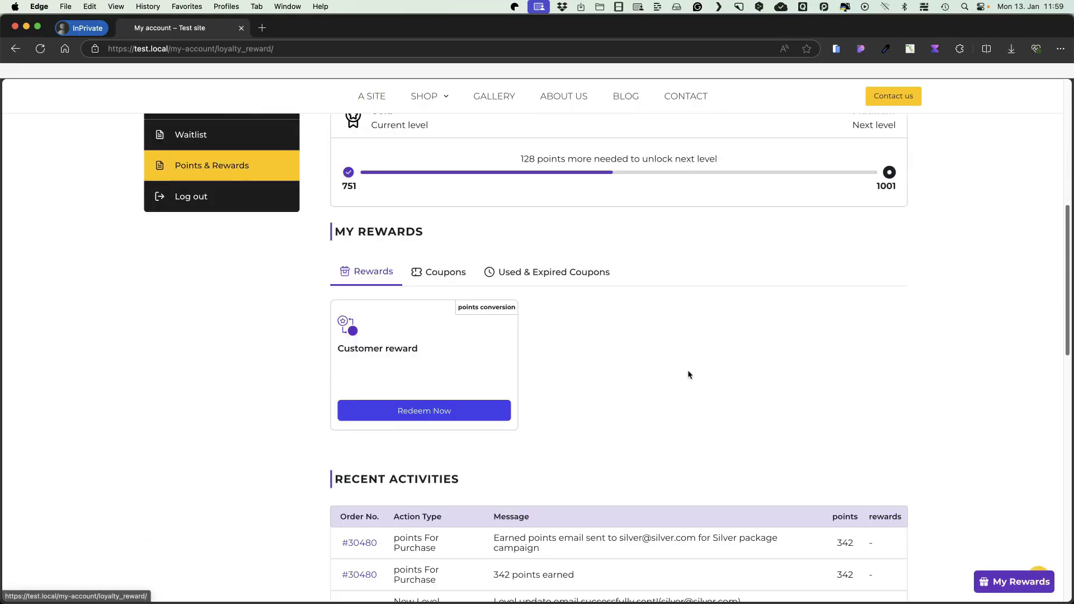
scroll(686, 367, down, 6)
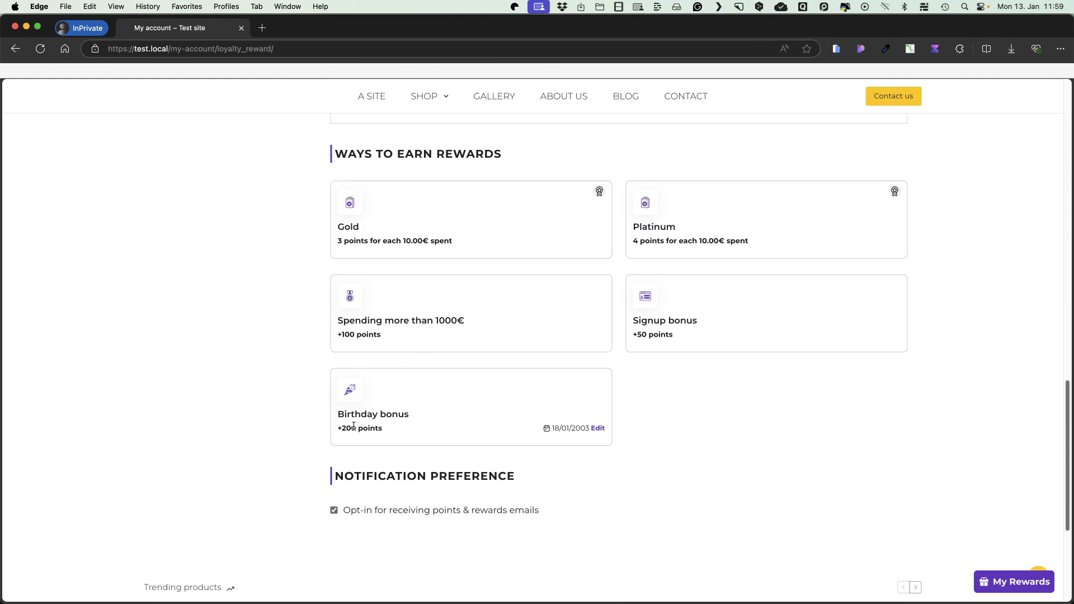
click(598, 429)
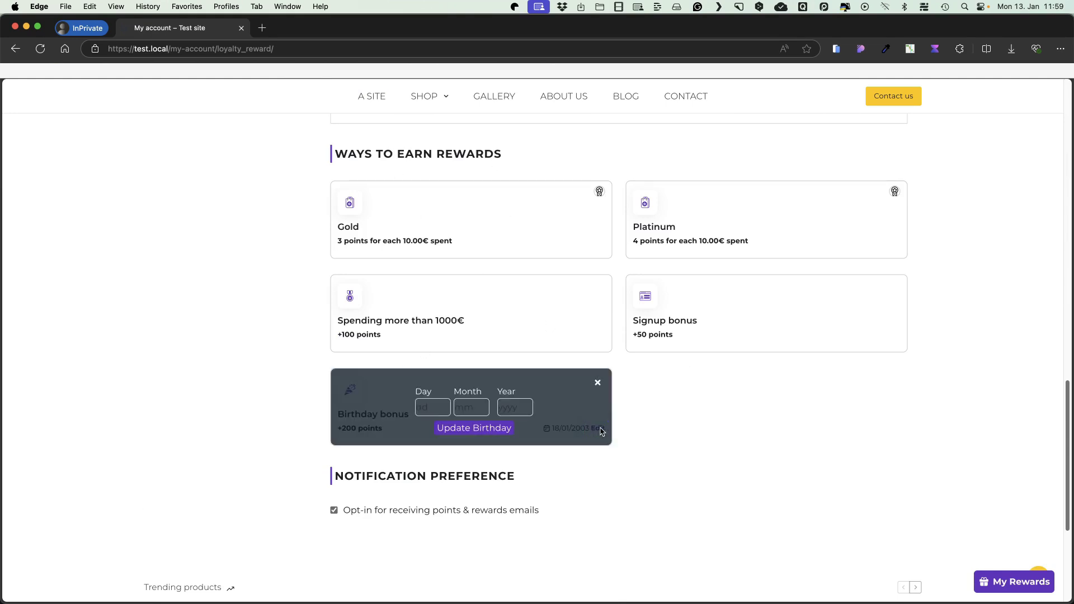
click(597, 382)
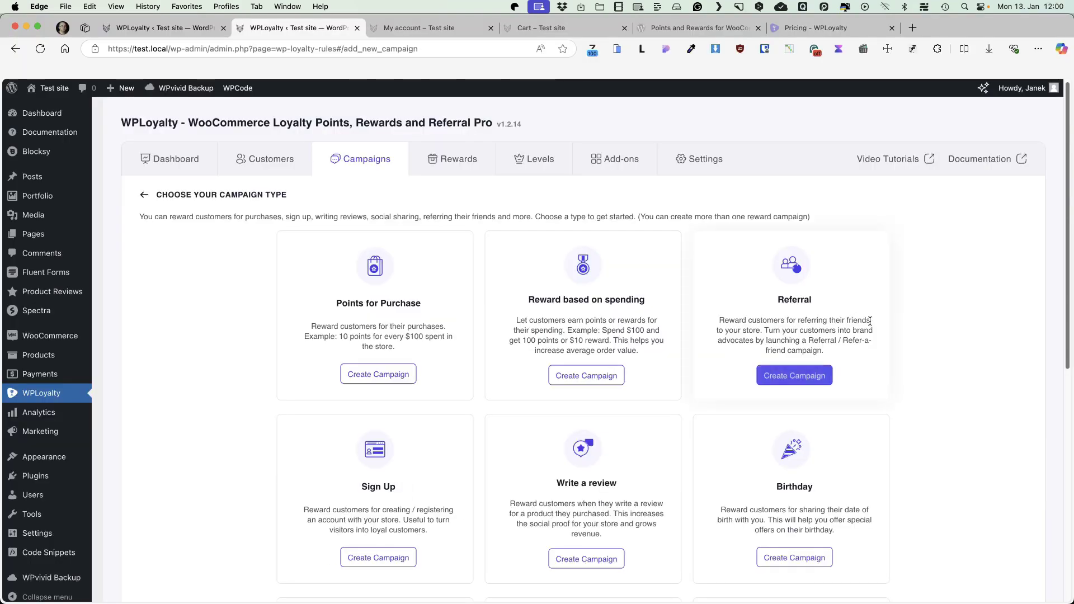
Look through the available campaign types in the WPLoyalty admin and start a new Write a review campaign.
scroll(895, 313, down, 5)
scroll(898, 316, down, 4)
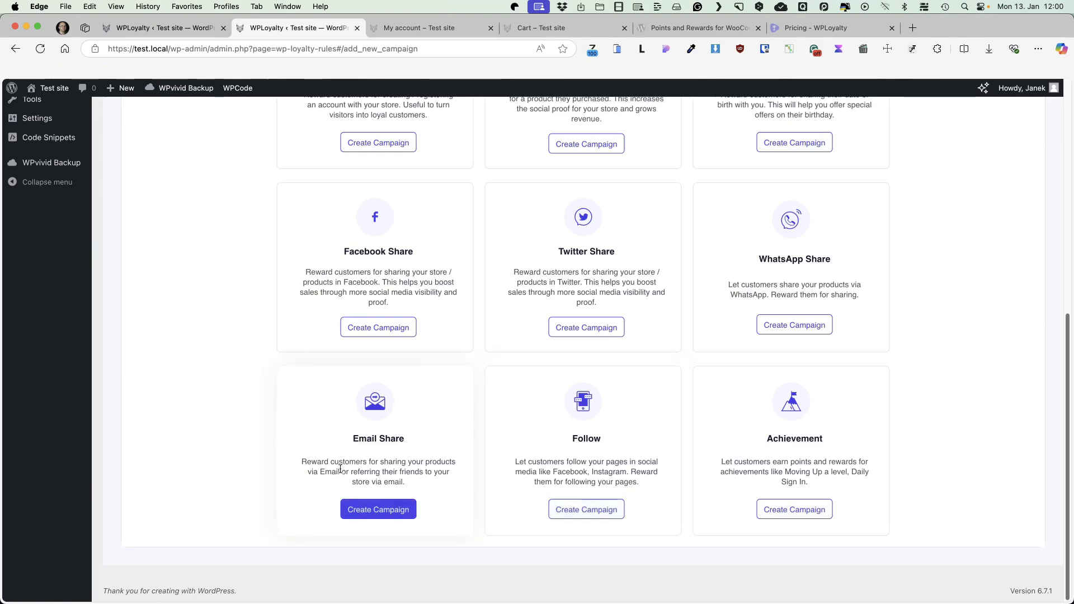
scroll(396, 433, up, 3)
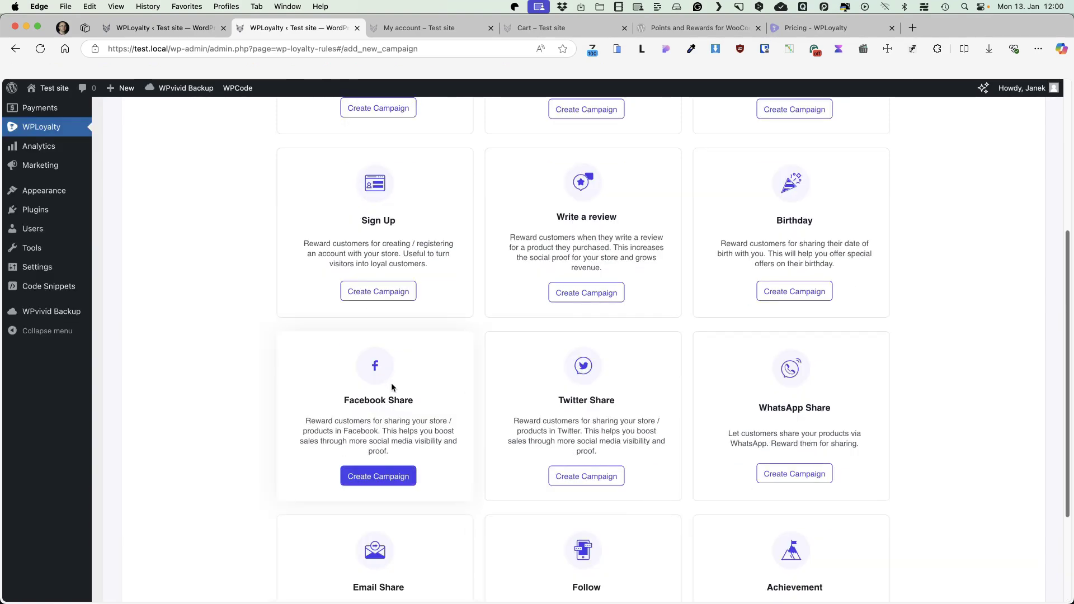
scroll(741, 425, up, 5)
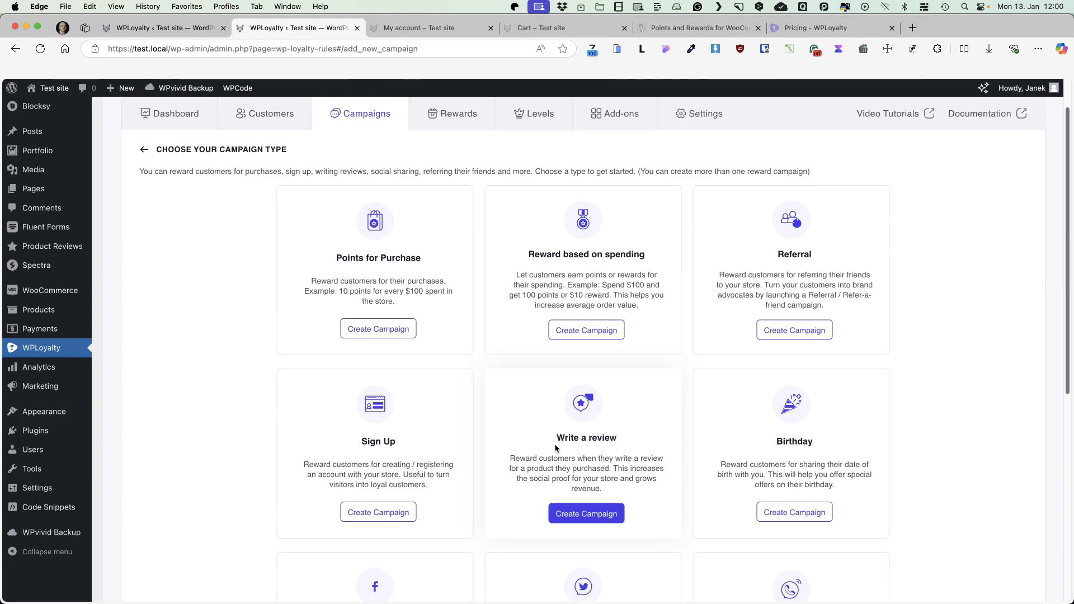
scroll(942, 374, up, 1)
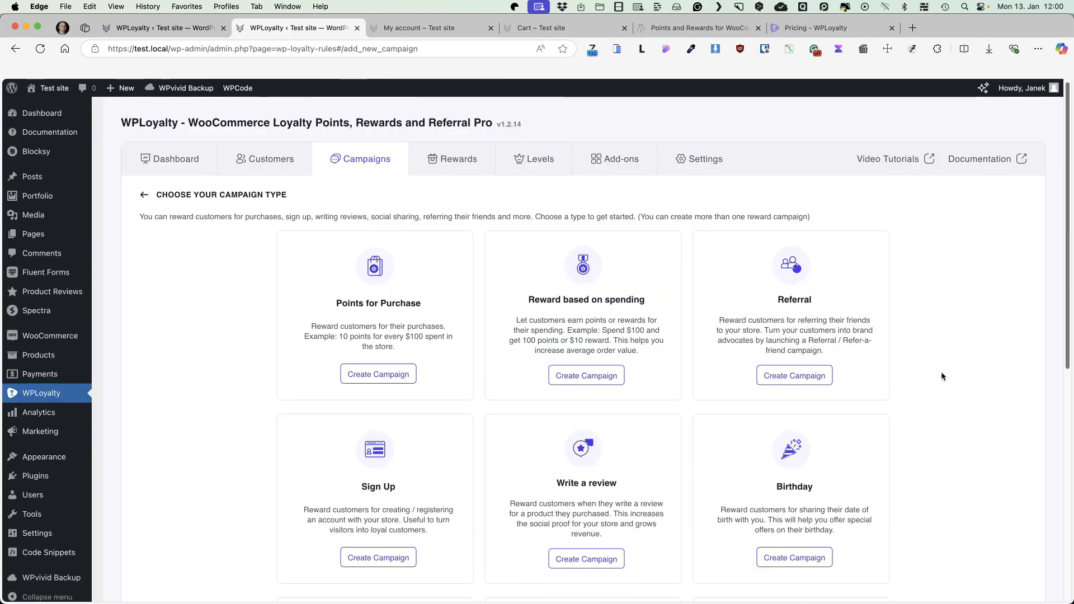
scroll(926, 369, down, 4)
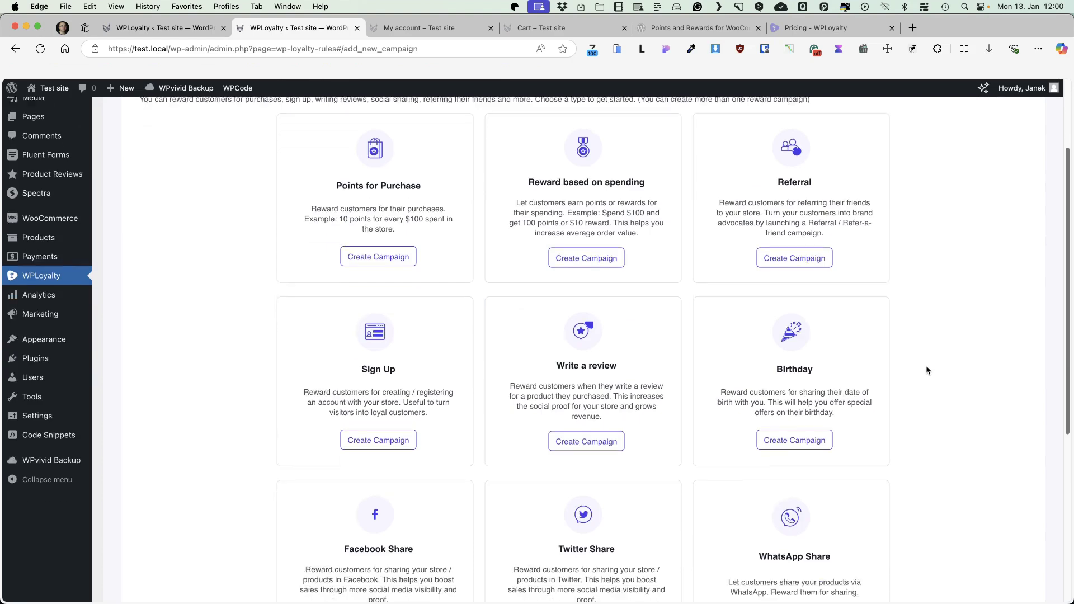
click(563, 392)
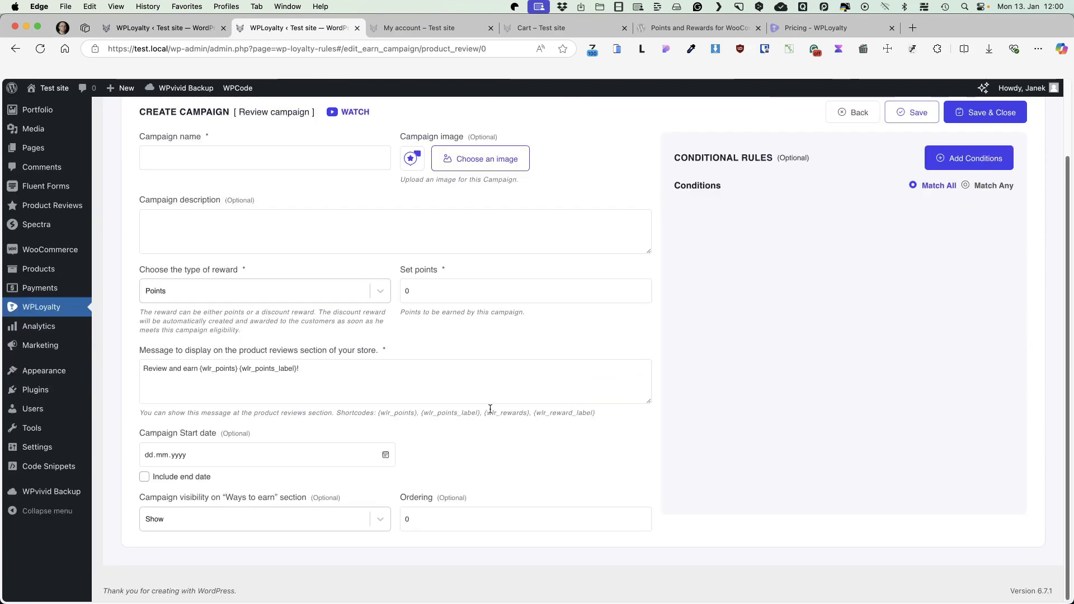
scroll(627, 369, up, 2)
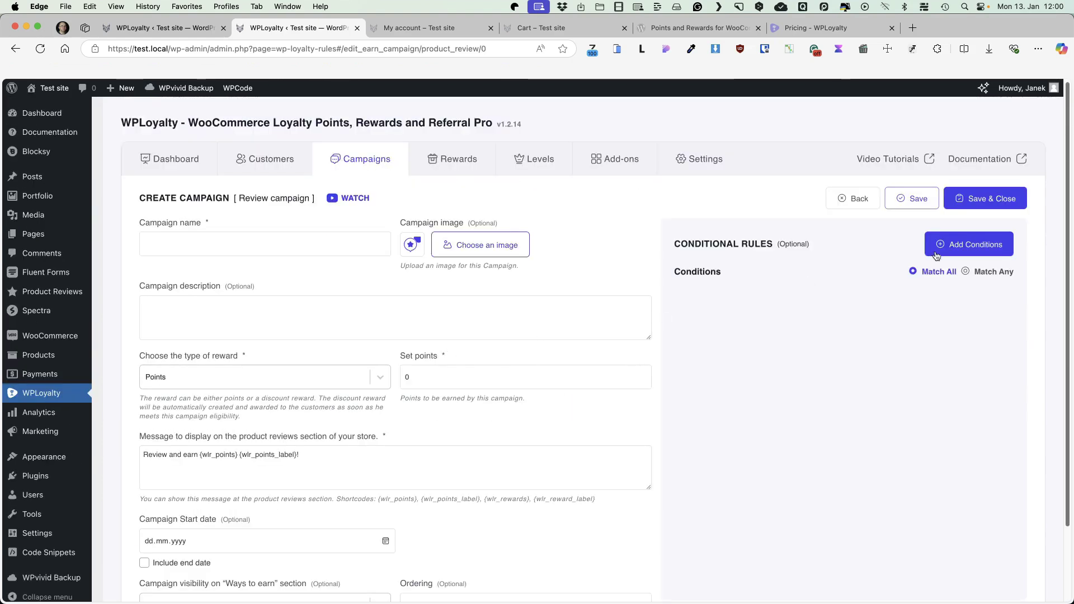